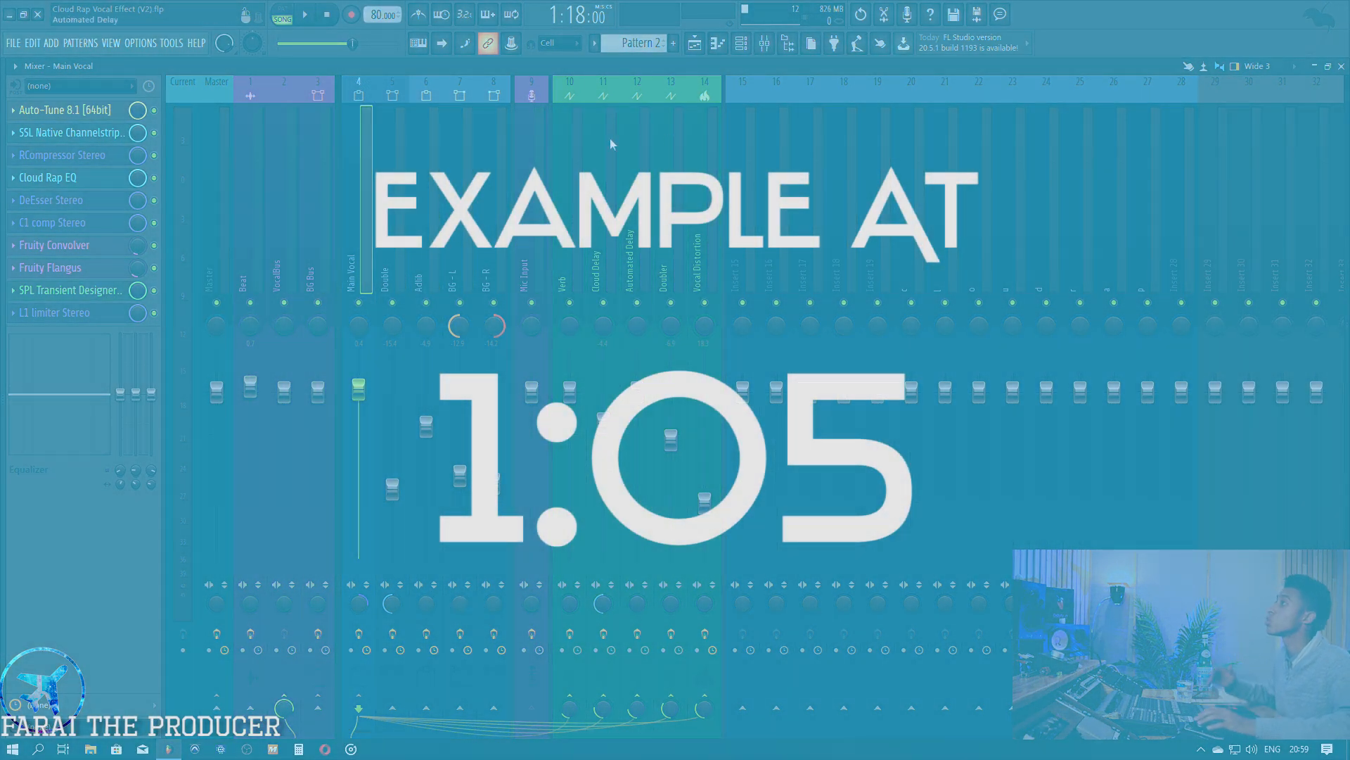
Play the arrangement from bar 27, check the mixer levels during playback, stop, and place the playhead at bar 28.
left_click(696, 45)
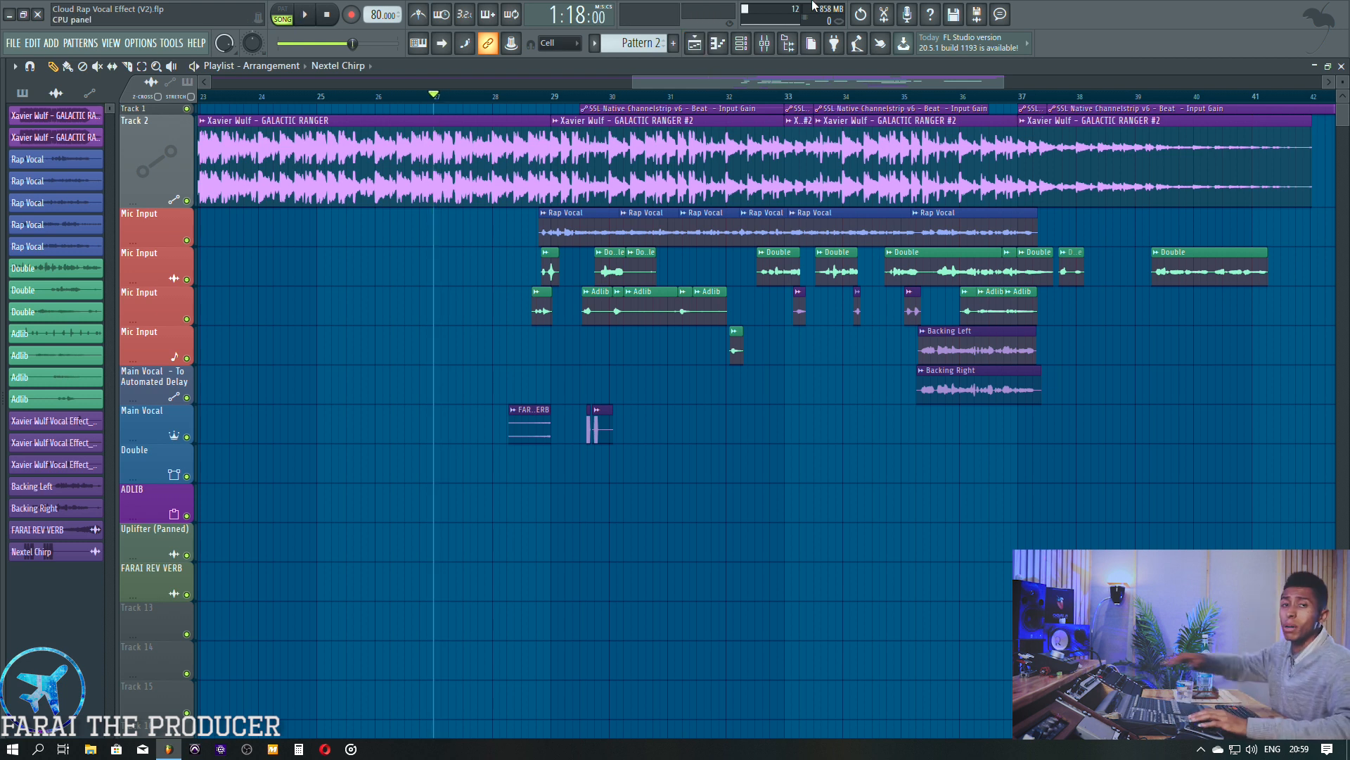
key("space")
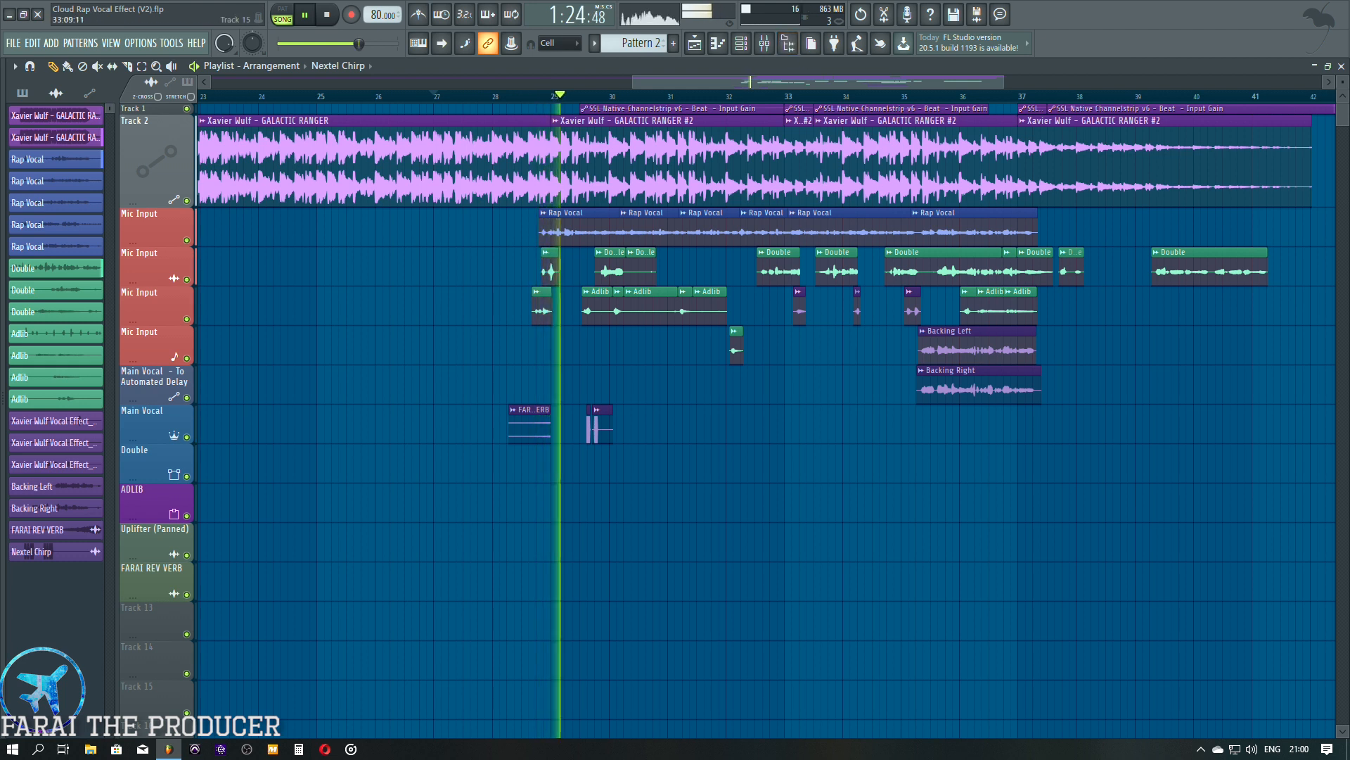
left_click(764, 43)
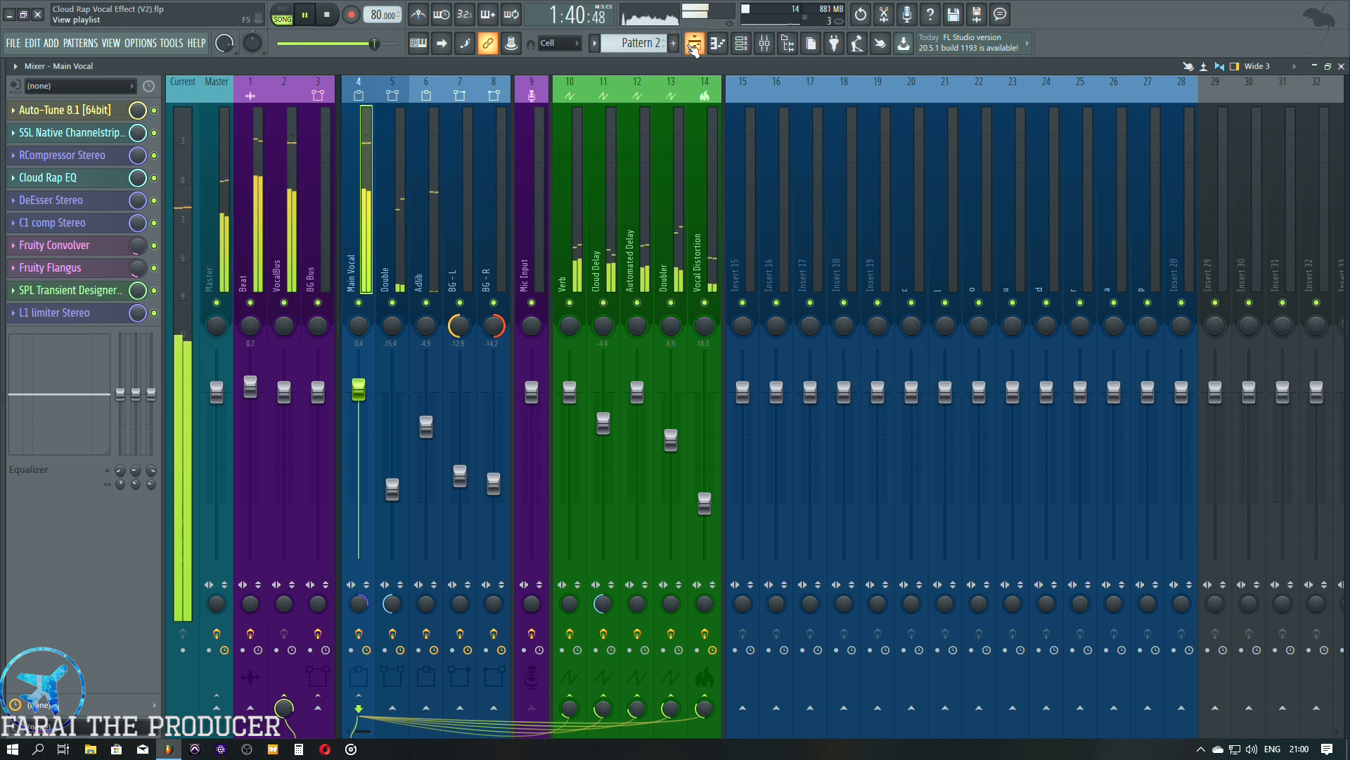
left_click(694, 45)
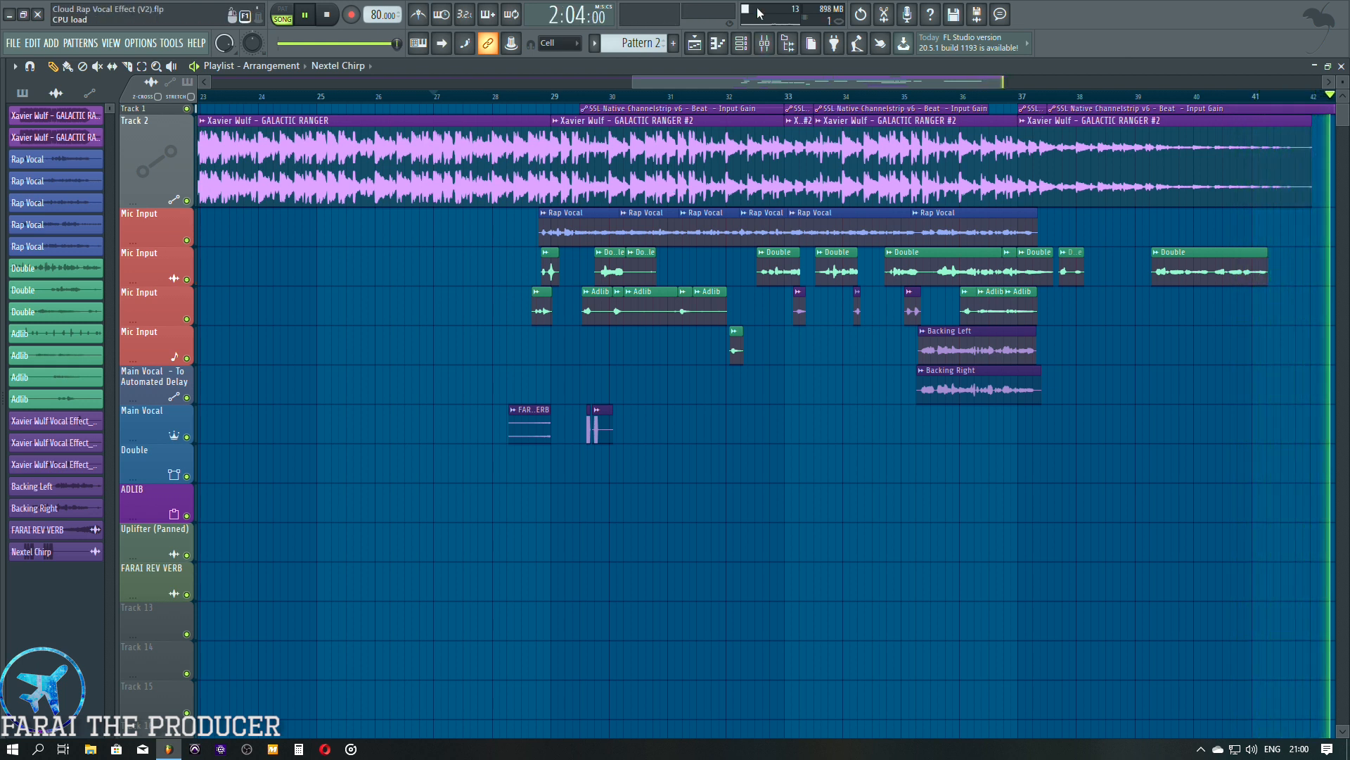
key("space")
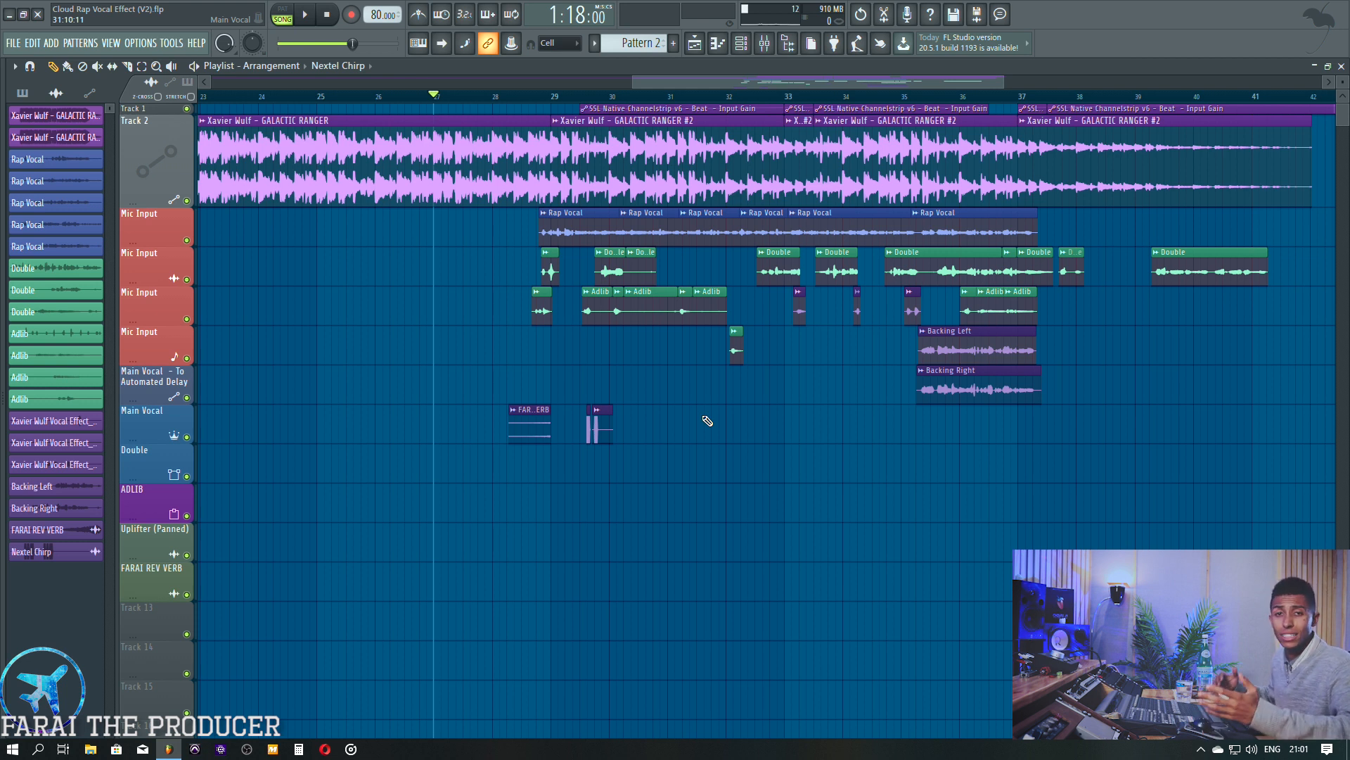
left_click(495, 96)
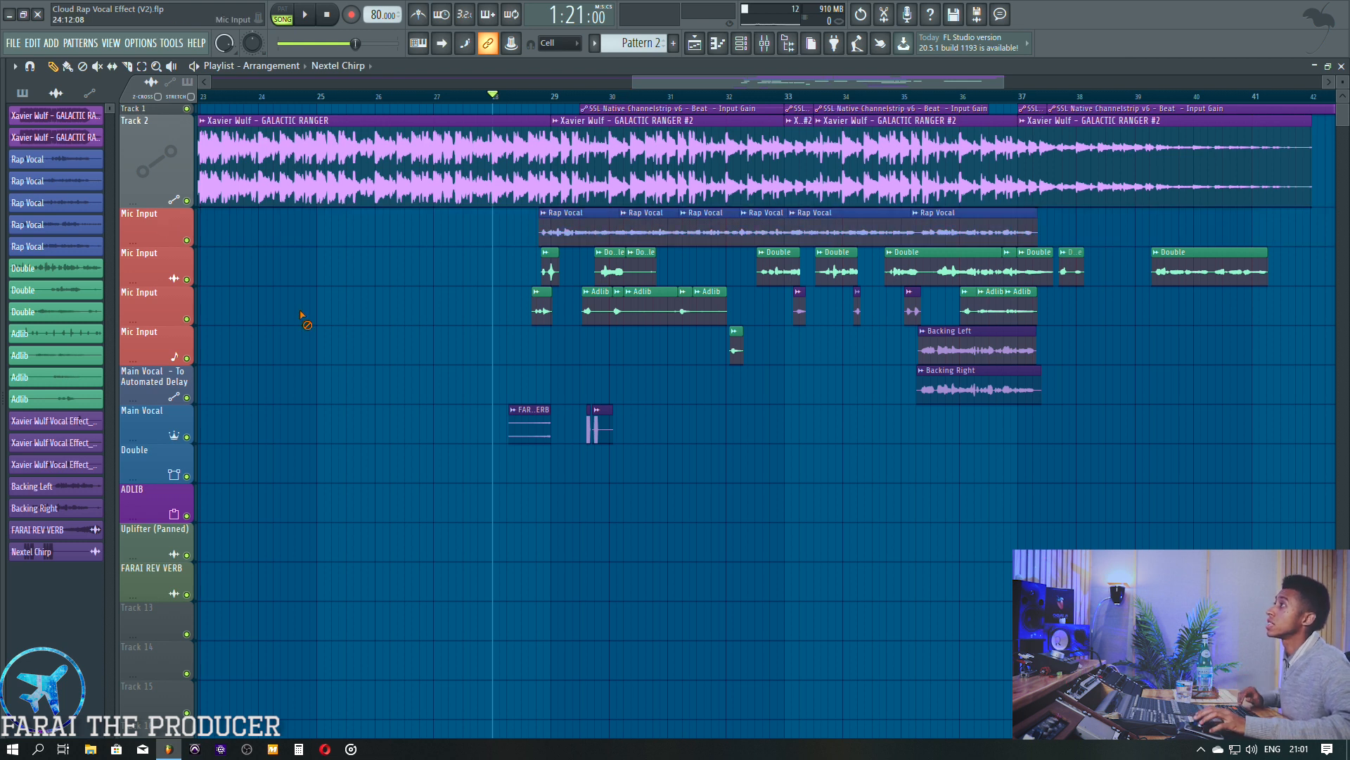
Auto-name the four Mic Input tracks and the Main Vocal - To Automated Delay track from their clips.
left_click(127, 282)
right_click(144, 222)
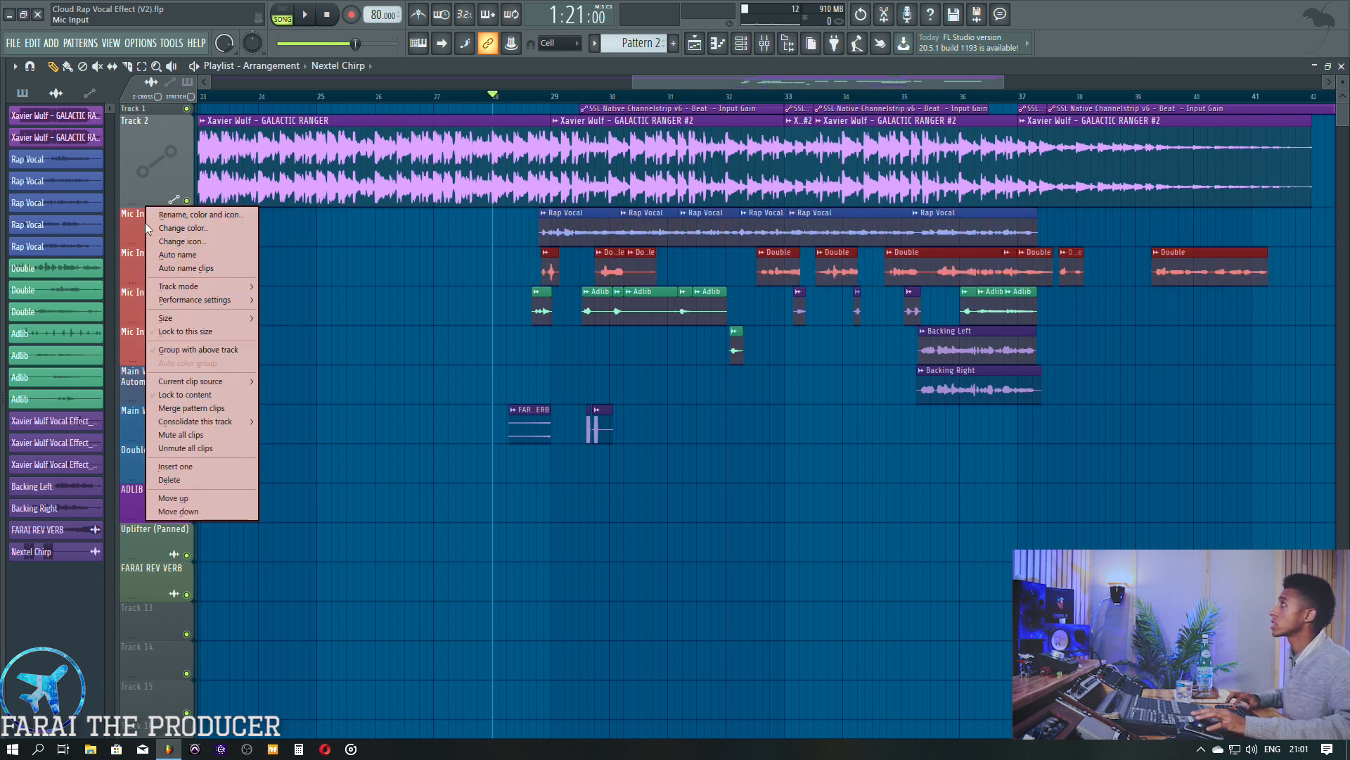
left_click(150, 253)
right_click(148, 269)
left_click(151, 294)
right_click(150, 302)
left_click(155, 332)
right_click(158, 341)
left_click(161, 372)
right_click(163, 380)
left_click(166, 412)
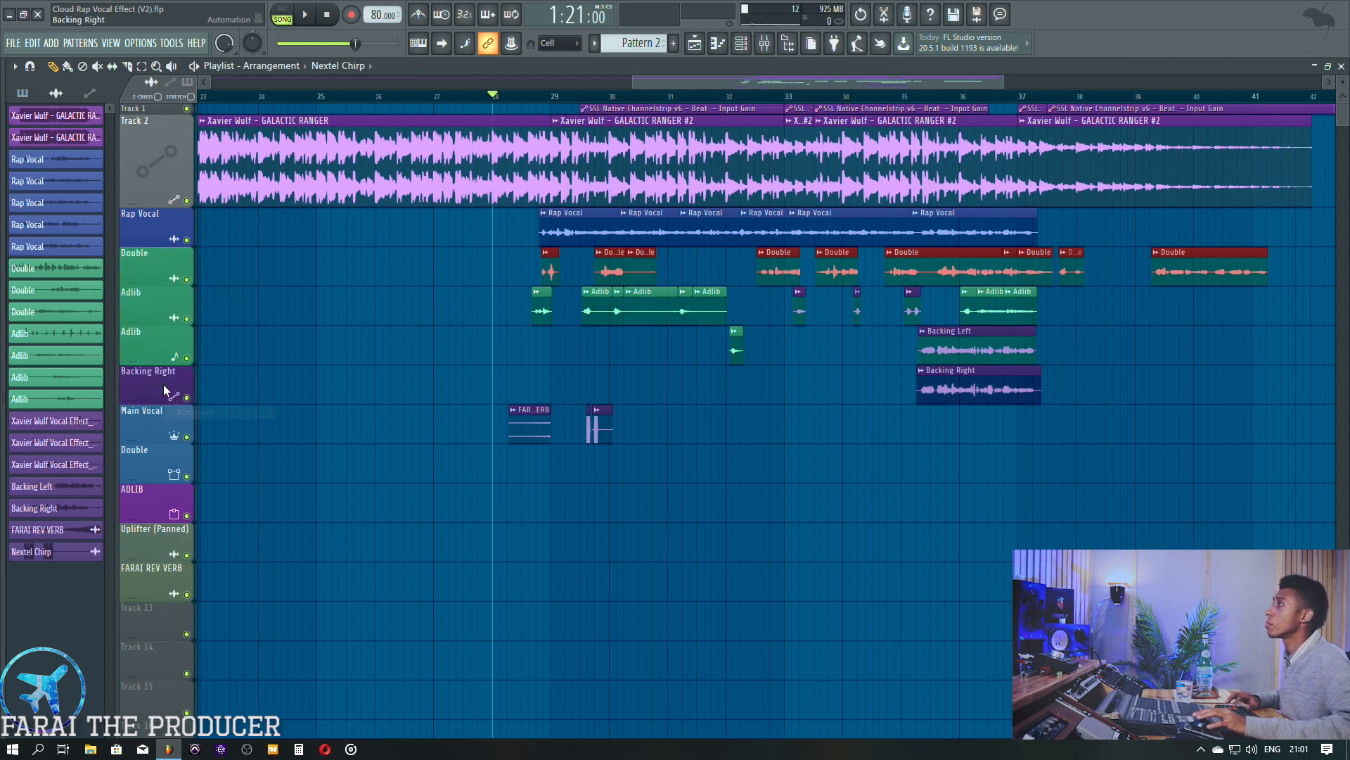
Auto-name the remaining tracks from Main Vocal down through FARAI REV VERB.
right_click(165, 408)
left_click(169, 436)
right_click(164, 450)
left_click(169, 460)
right_click(148, 512)
key("a")
right_click(153, 548)
key("a")
right_click(162, 592)
key("a")
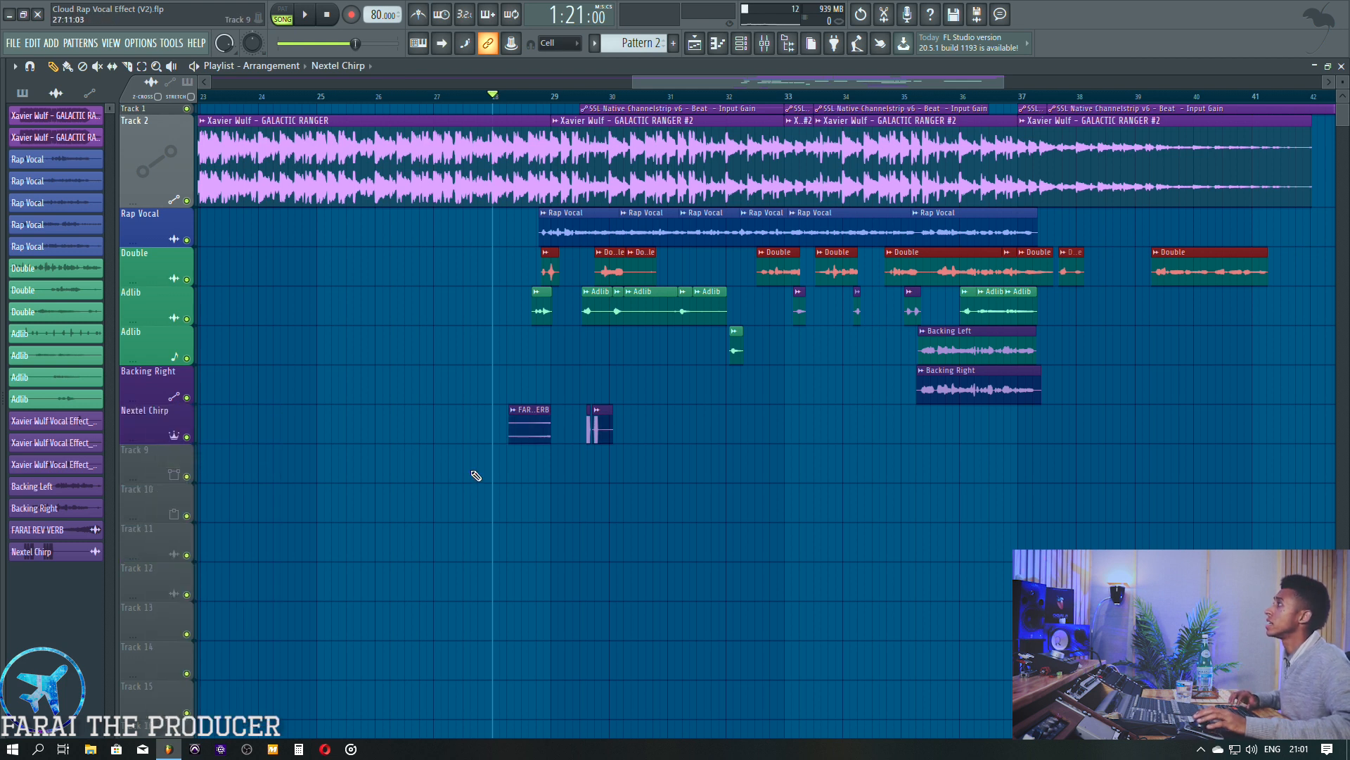
Move the short Adlib clip at bar 32 up to the main Adlib track and auto-name the track it vacates.
key("ctrl+s")
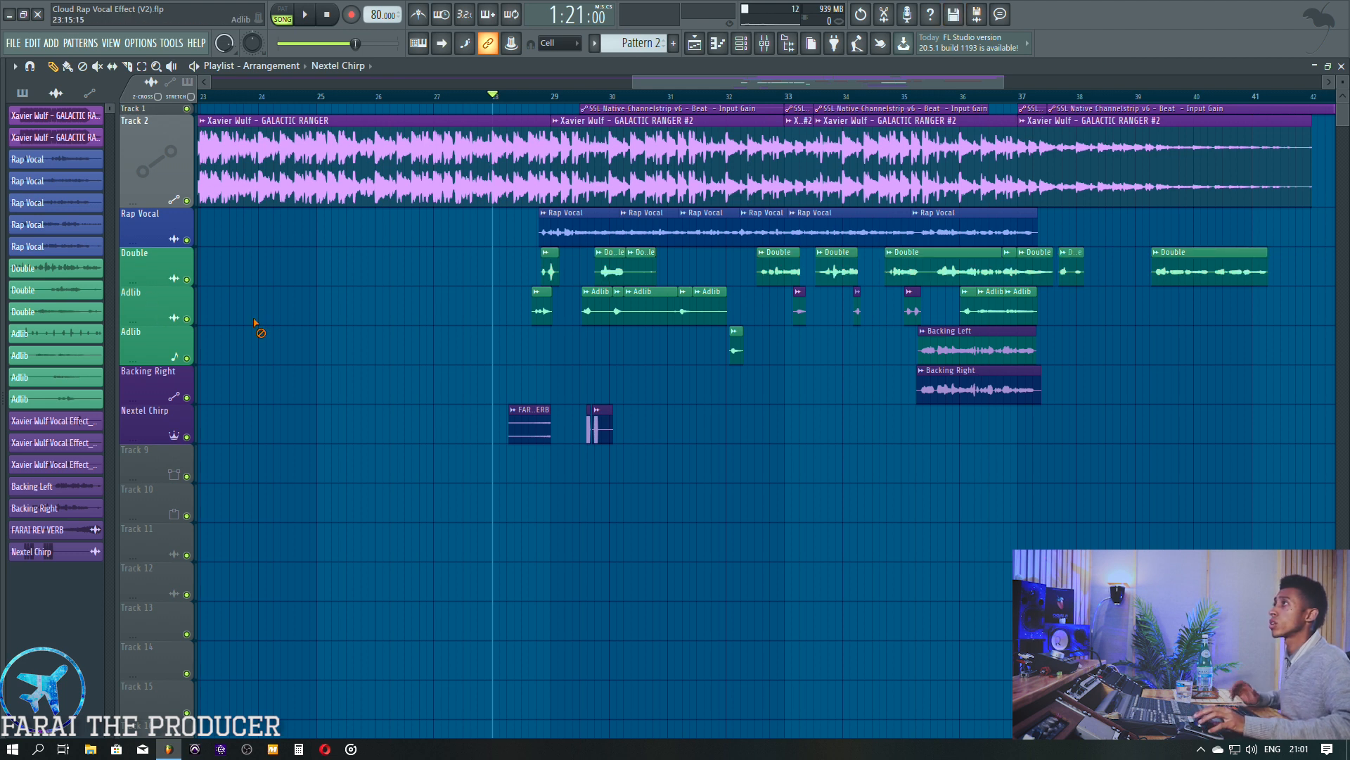
key("shift+Up")
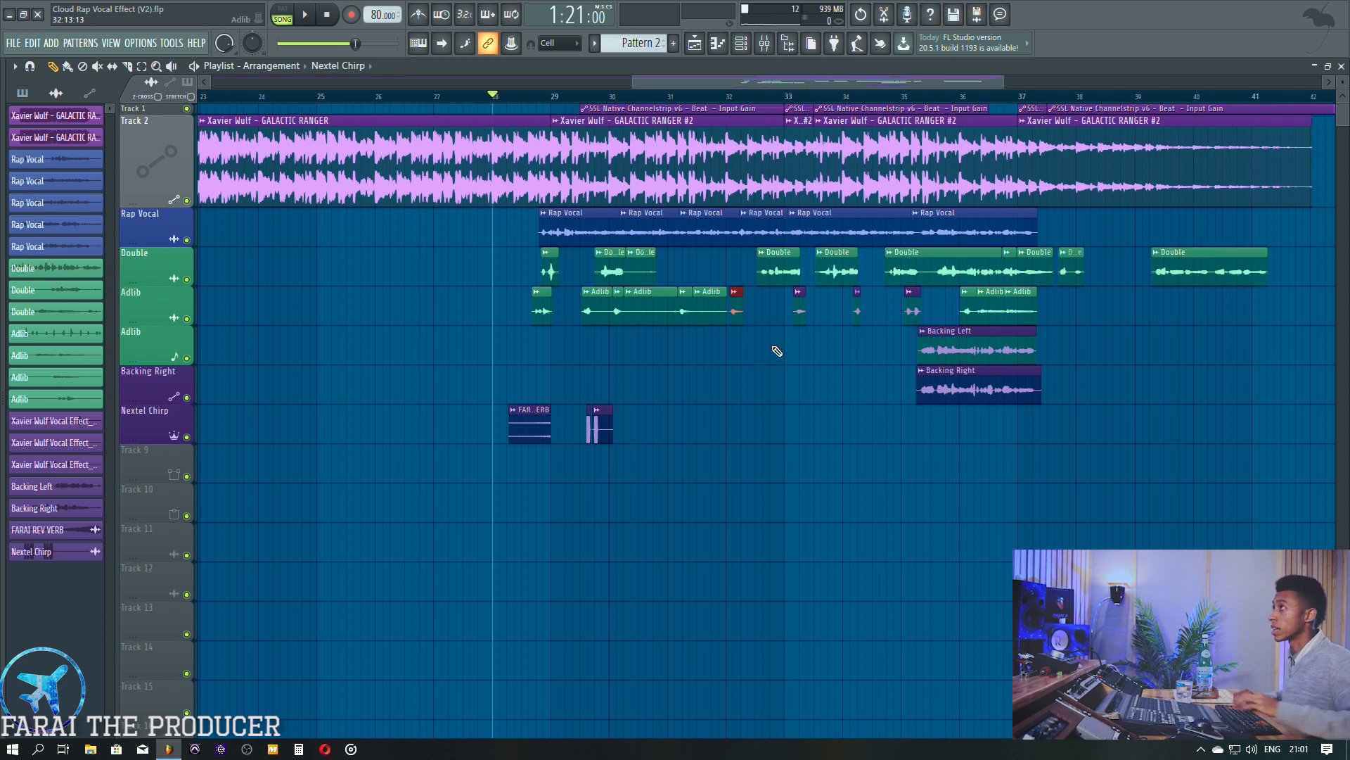
middle_click(166, 353)
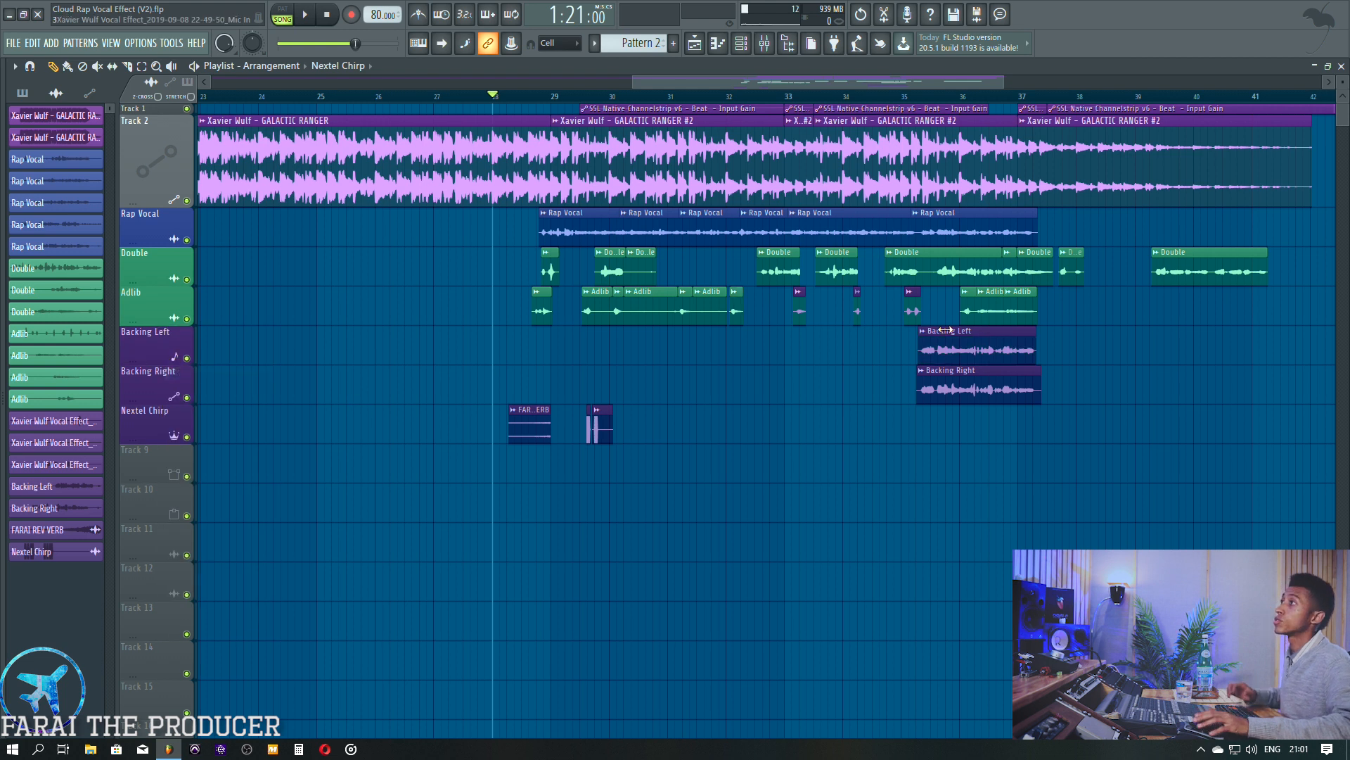
left_click(916, 96)
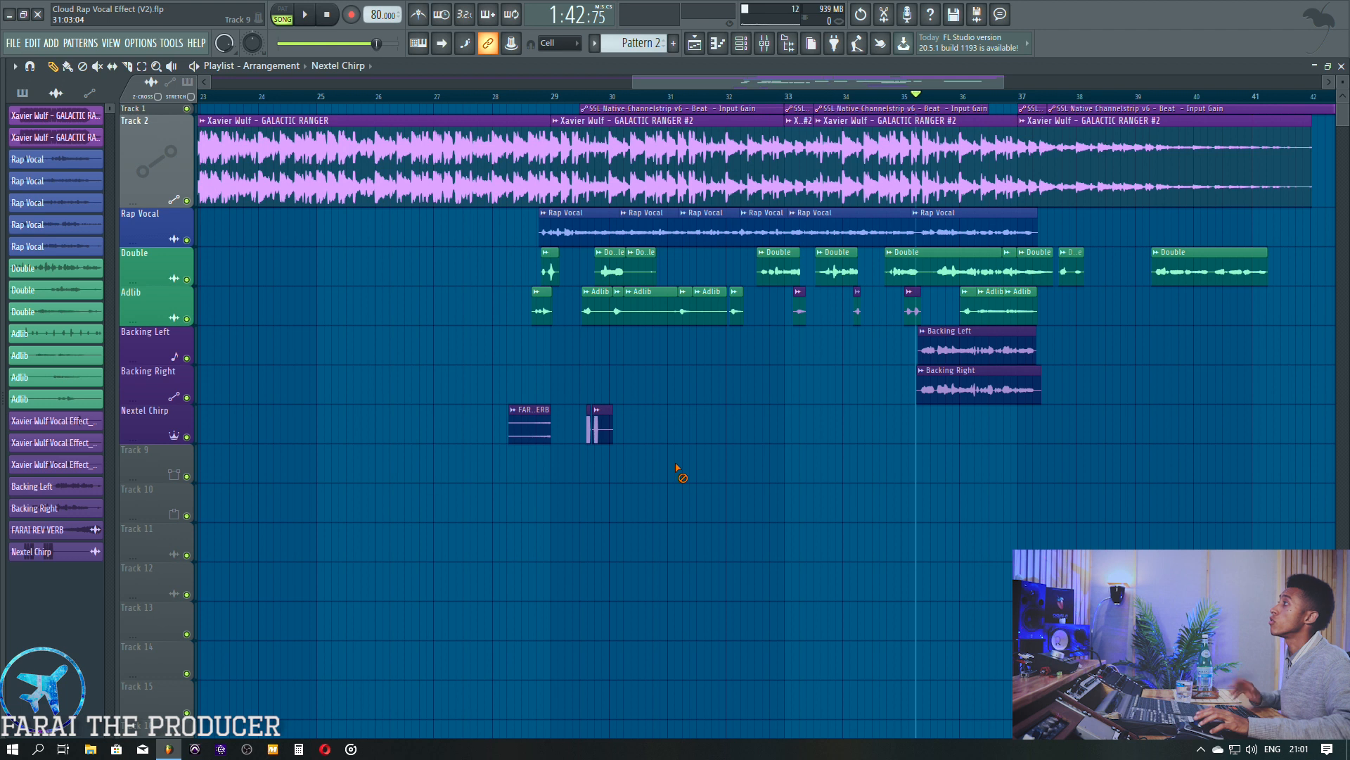
left_click(526, 93)
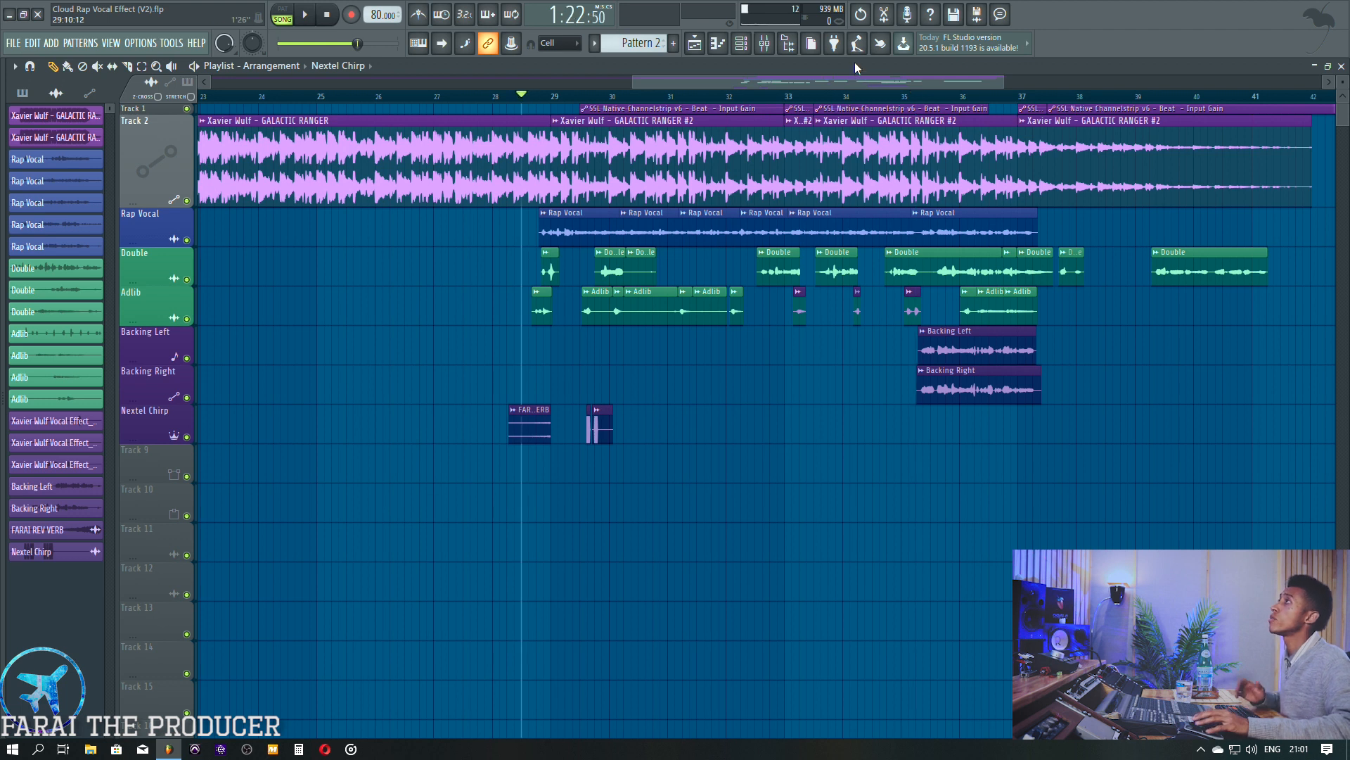
Review the RCompressor, DeEsser and C1 comp settings on the Main Vocal mixer track, closing all three plugins when done.
left_click(764, 43)
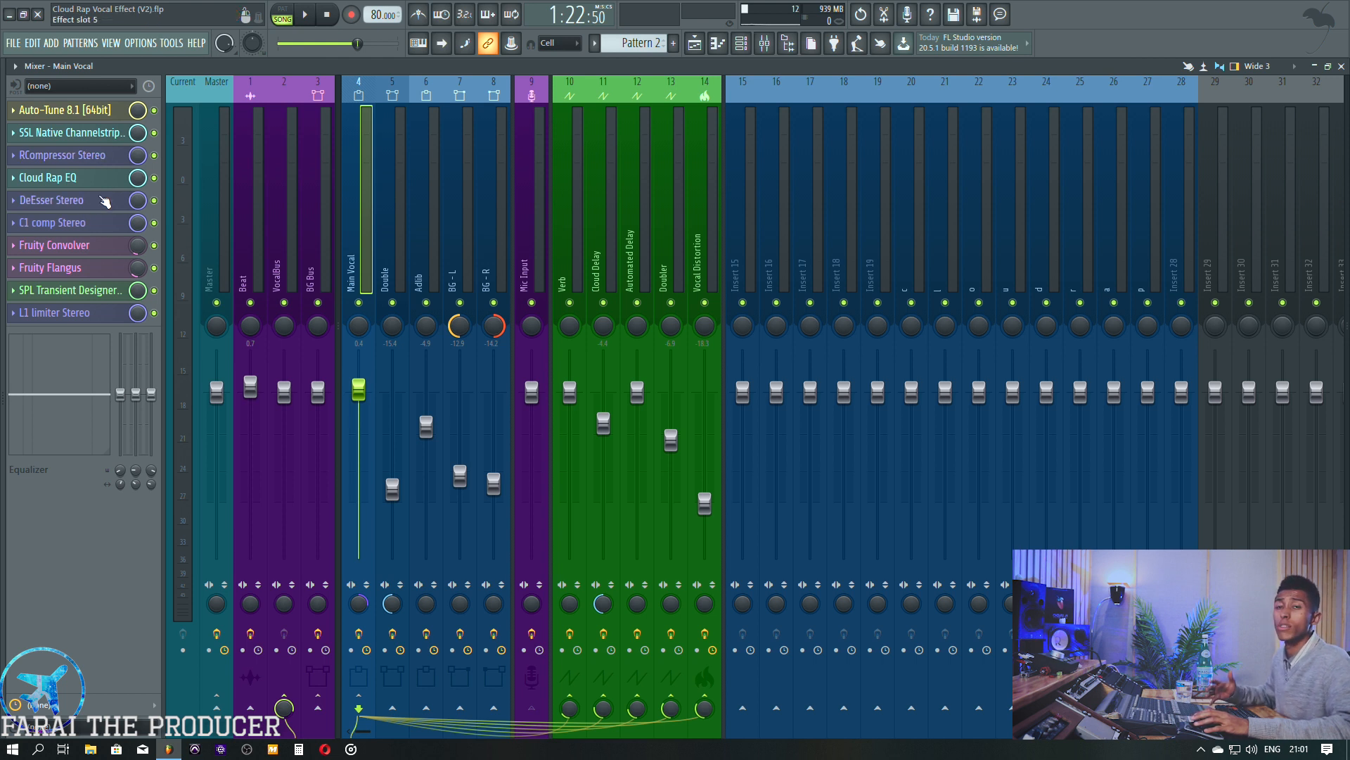
left_click(85, 160)
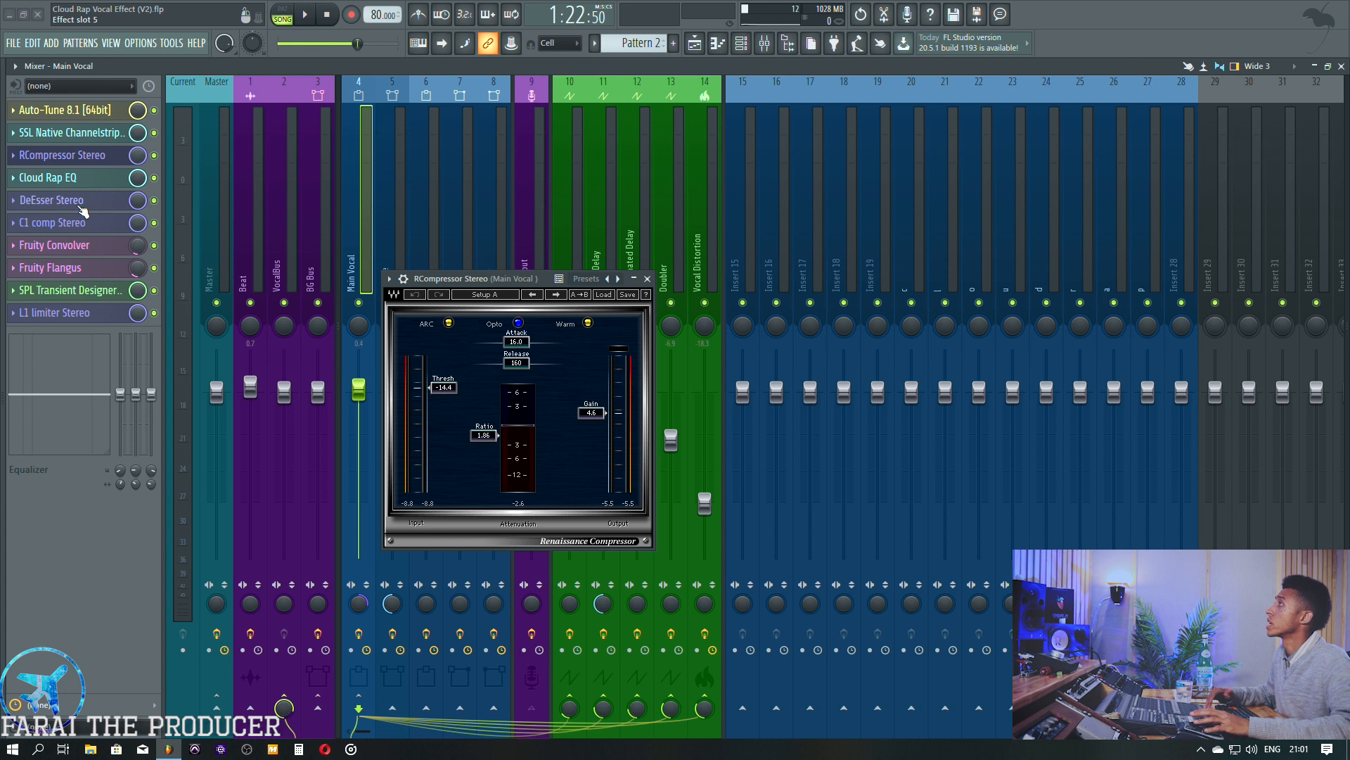
left_click(83, 203)
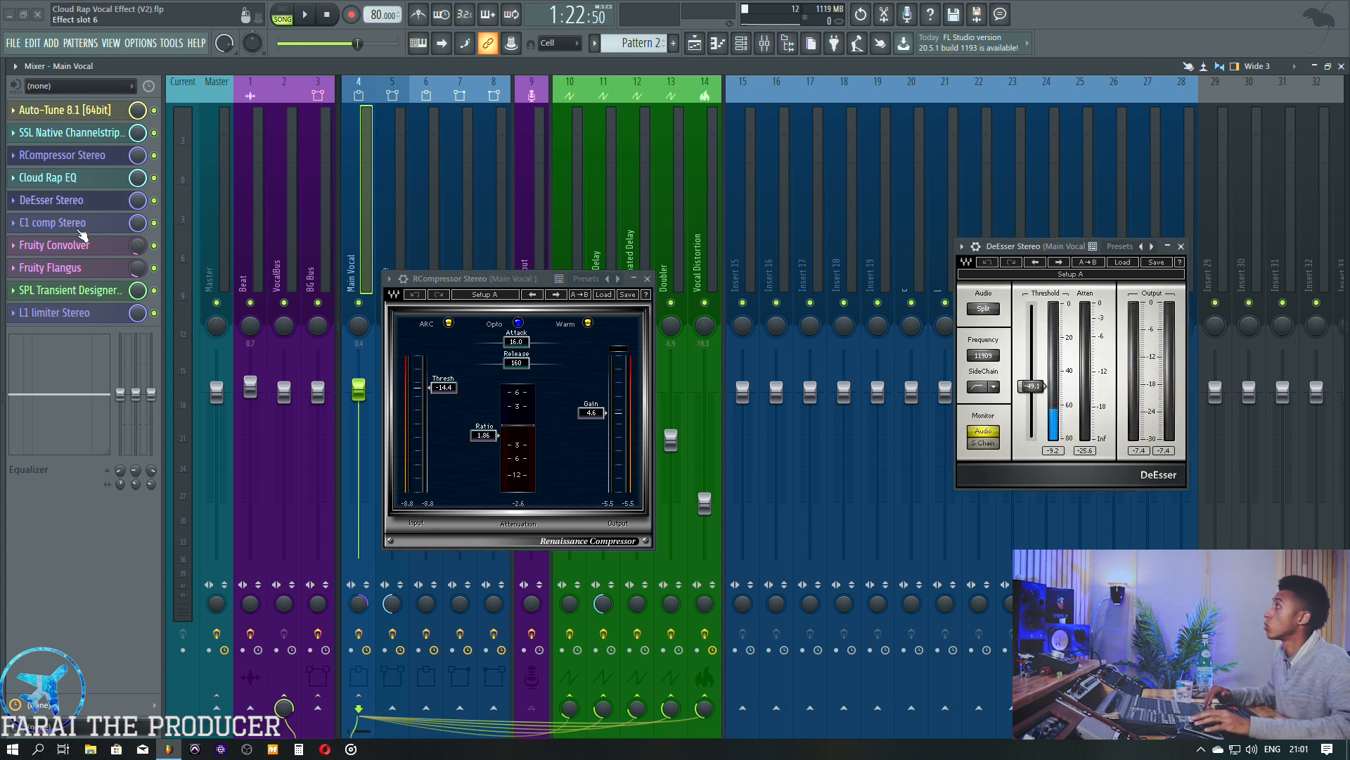
left_click(79, 225)
left_click_drag(1053, 171, 975, 427)
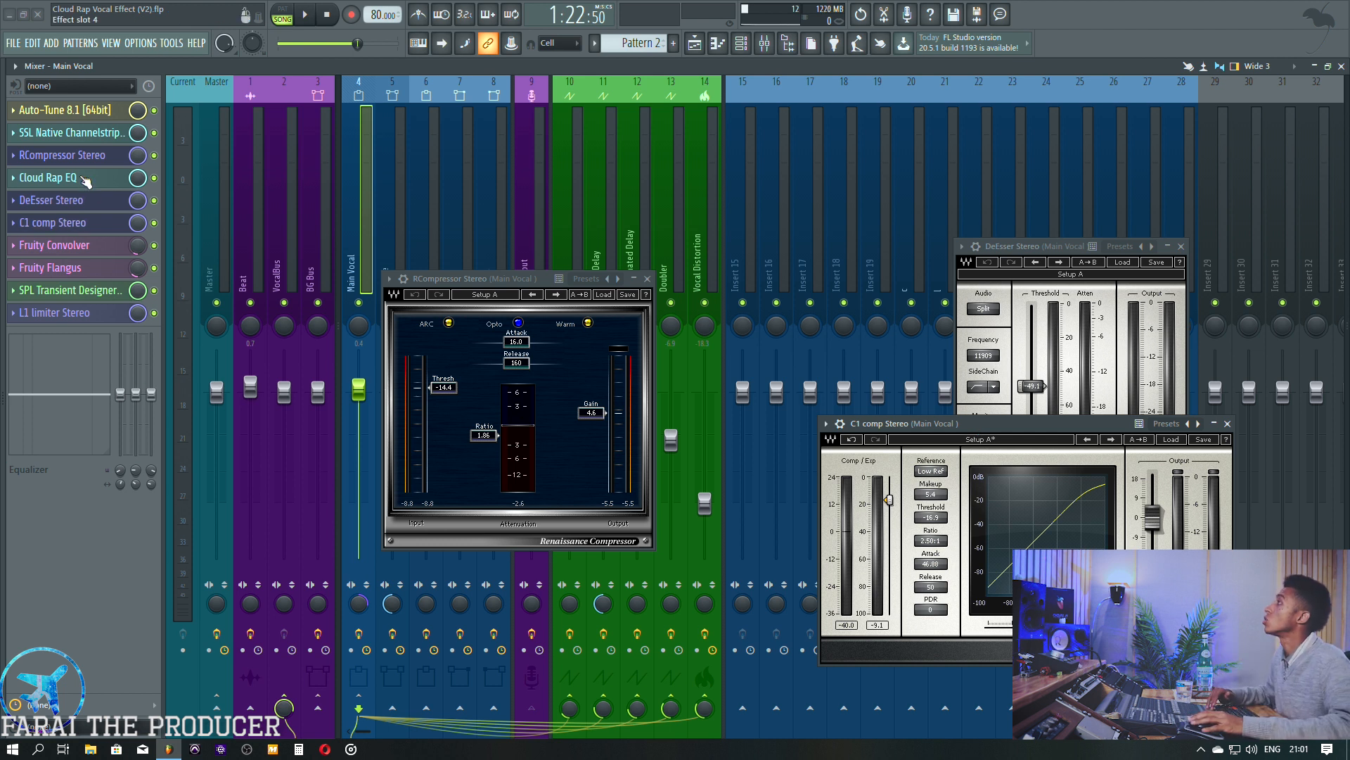
left_click(83, 156)
left_click(80, 197)
left_click(82, 220)
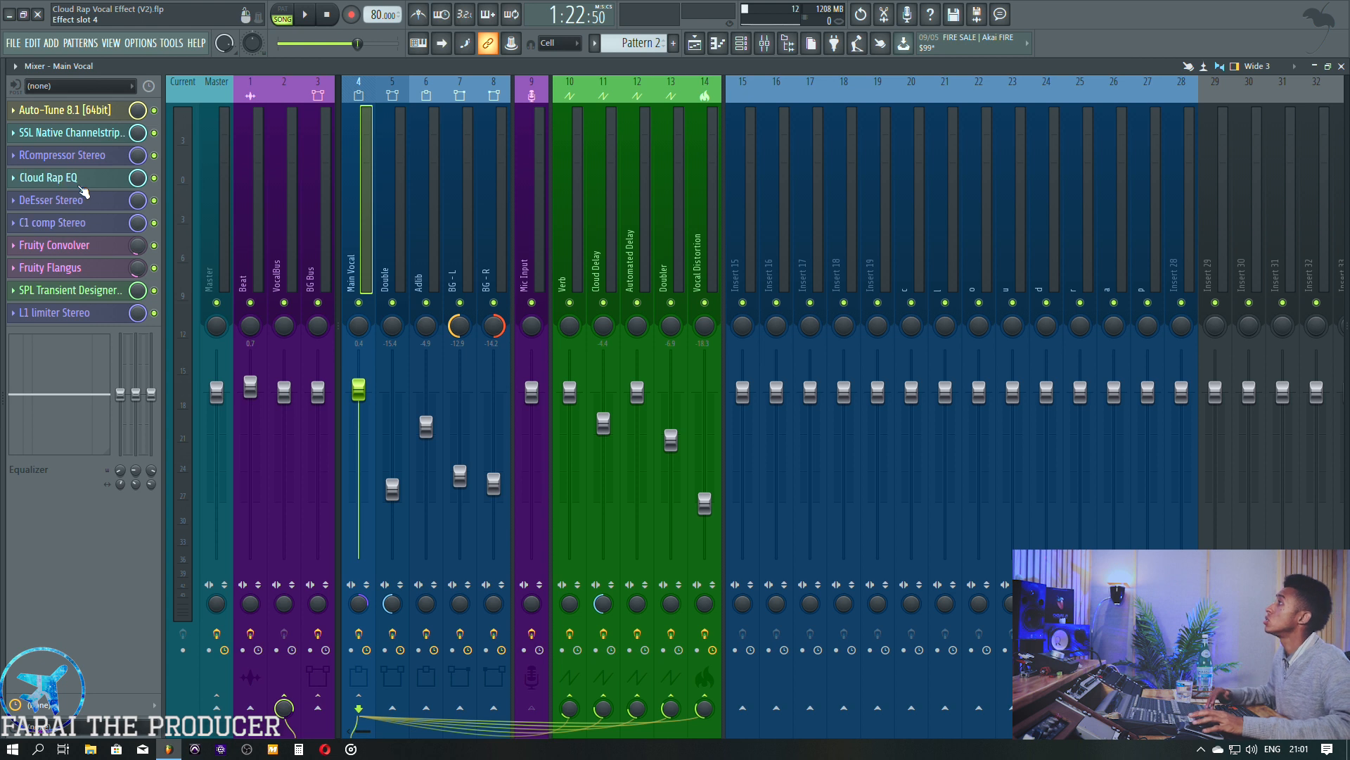
Examine the Cloud Rap EQ curve on the Main Vocal mixer track and close the plugin.
left_click(80, 183)
scroll(835, 263, "down", 3)
left_click_drag(871, 260, 809, 233)
scroll(758, 201, "up", 3)
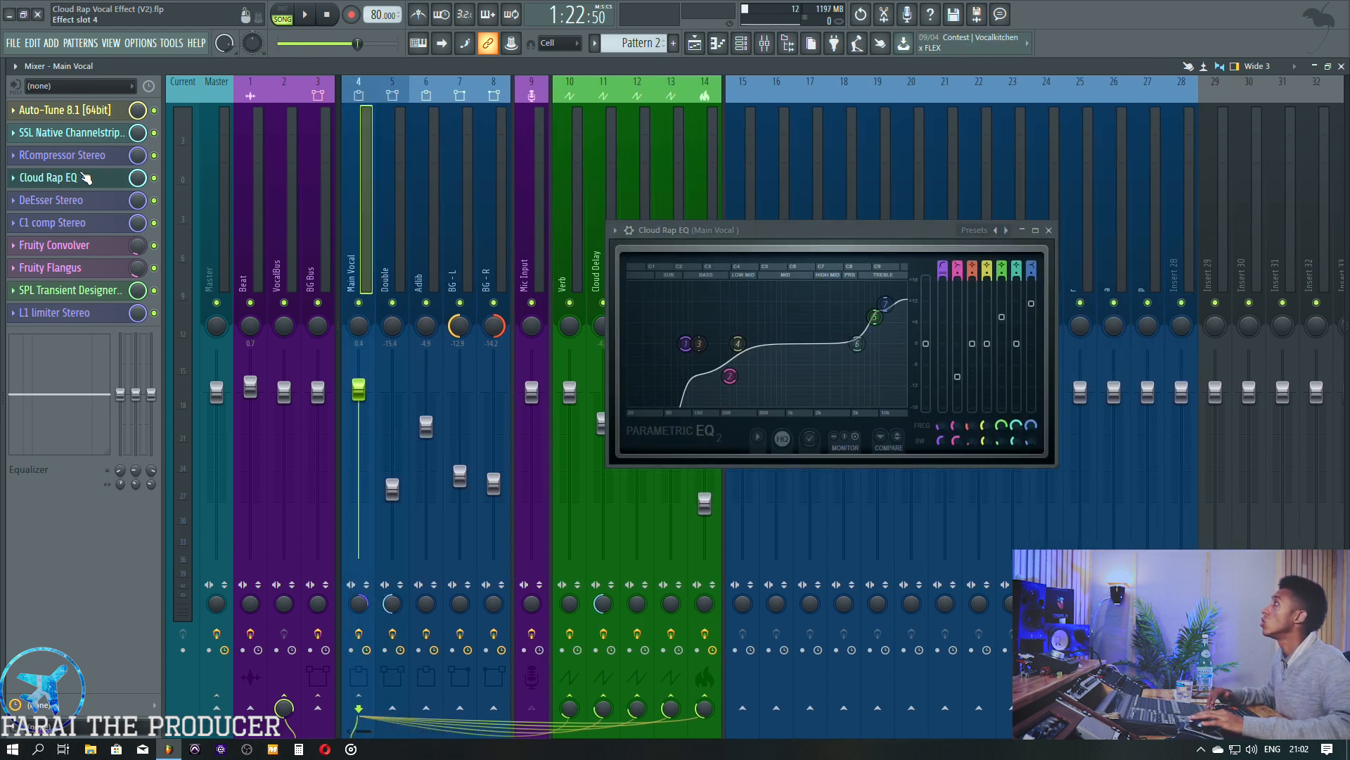
left_click(81, 182)
left_click(80, 183)
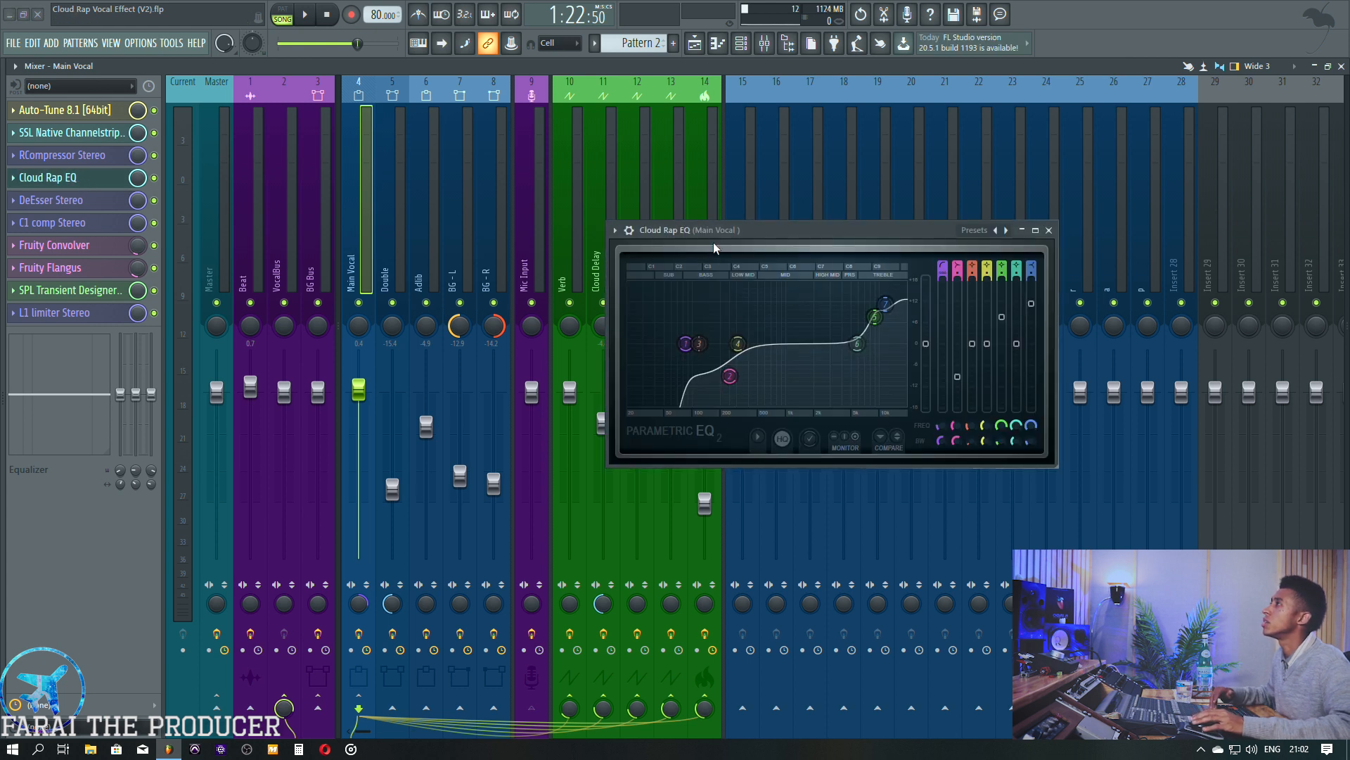
left_click_drag(681, 231, 450, 262)
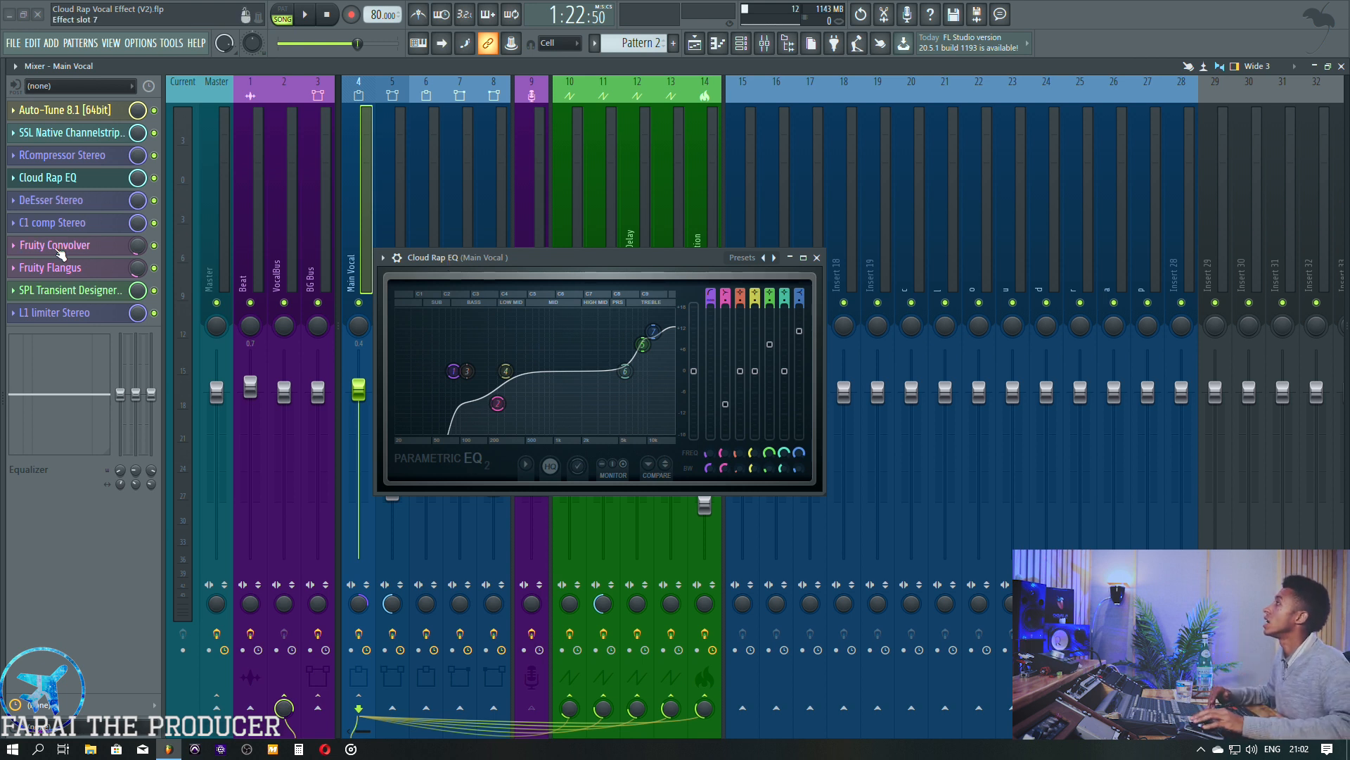
left_click(70, 177)
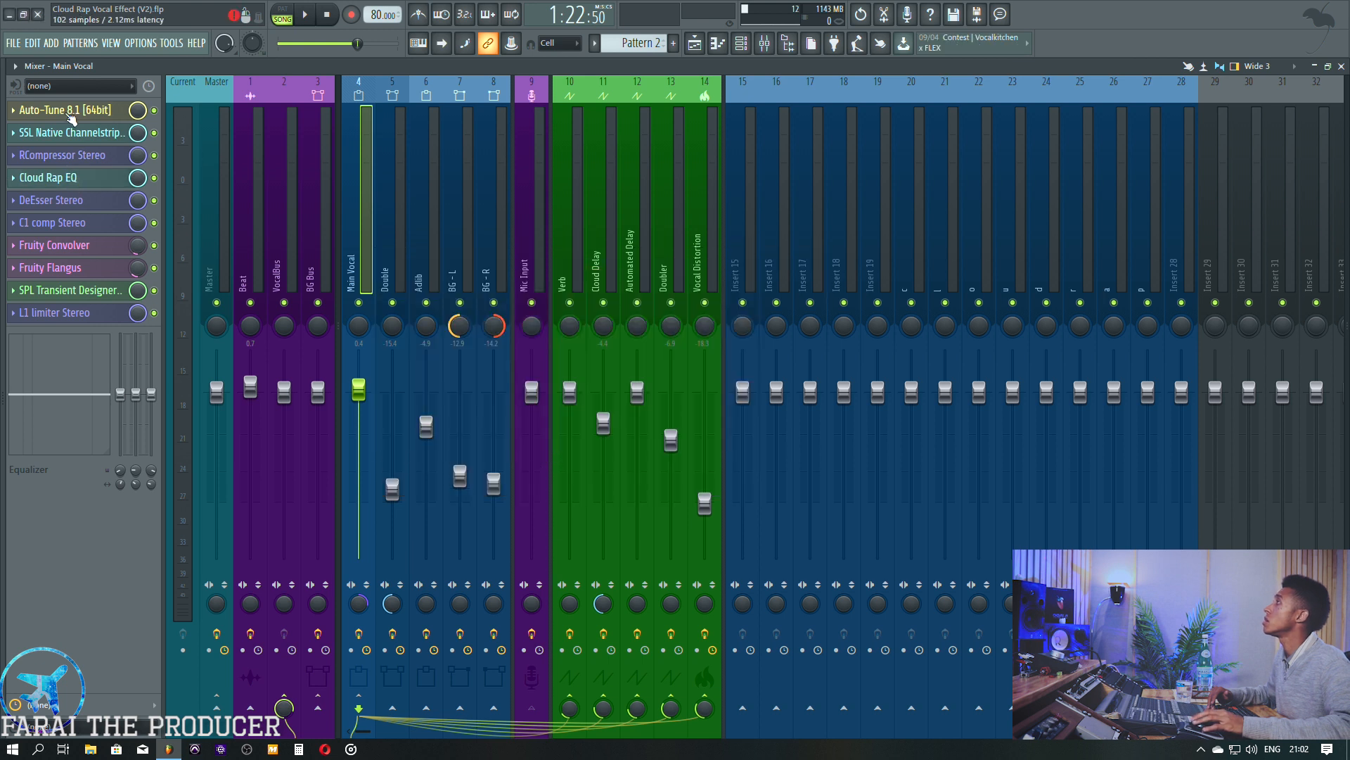
Review the Auto-Tune 8.1 key, scale and pitch correction settings on the Main Vocal track and close the plugin.
left_click(75, 116)
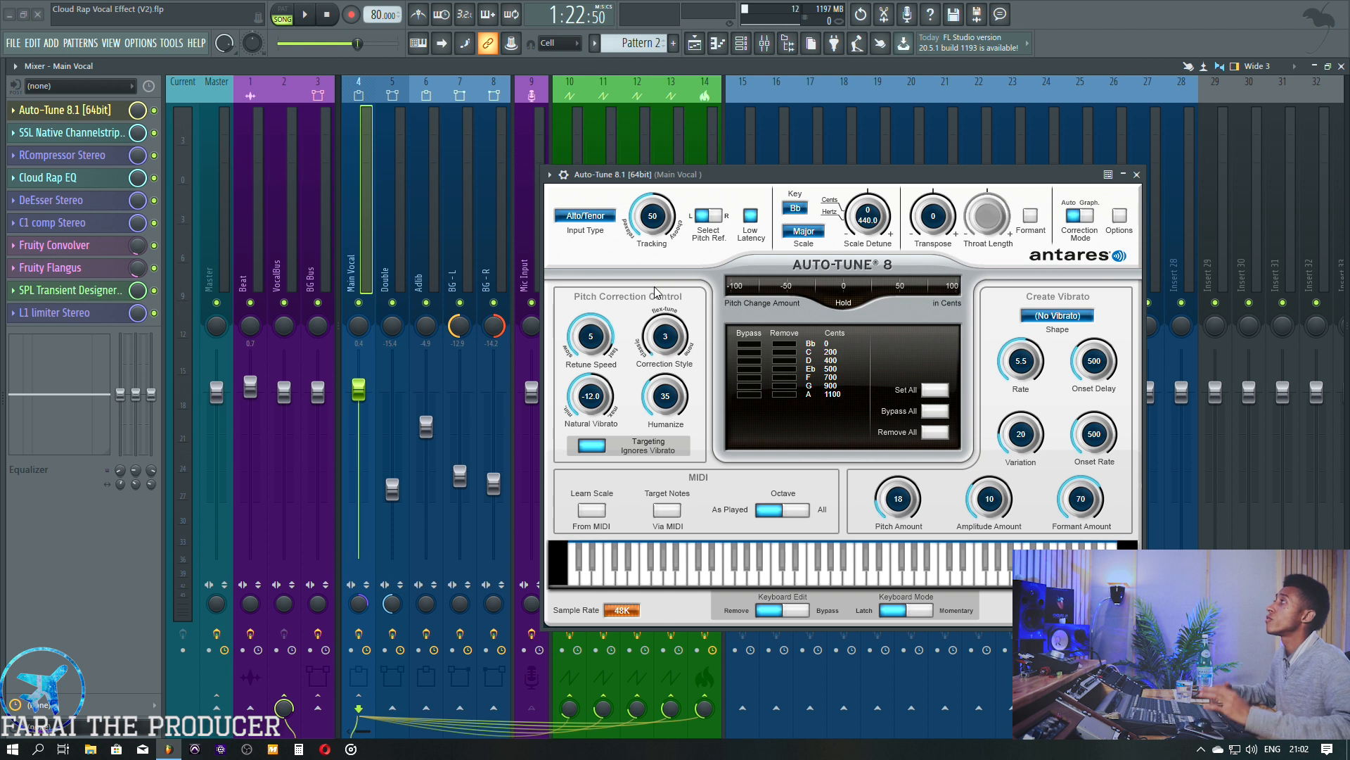
left_click_drag(688, 180, 664, 195)
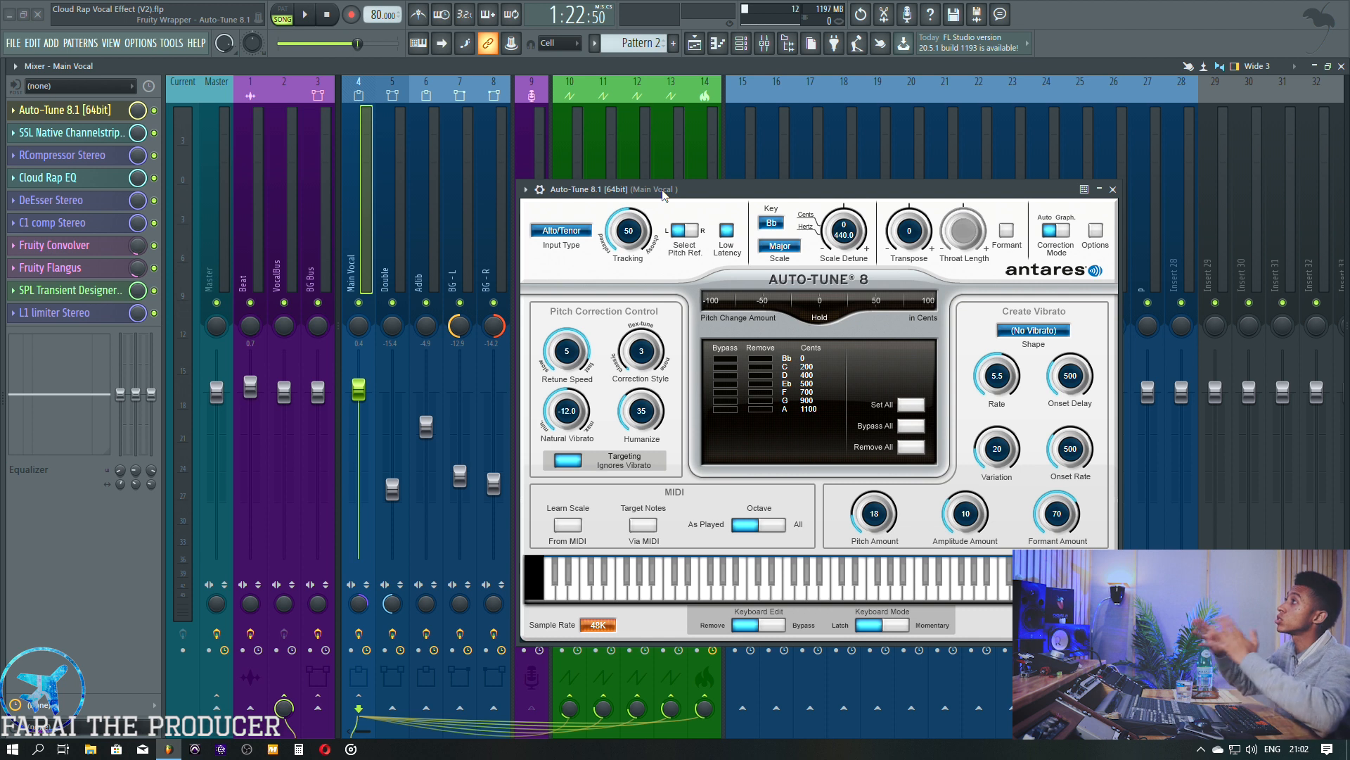
left_click_drag(663, 195, 590, 189)
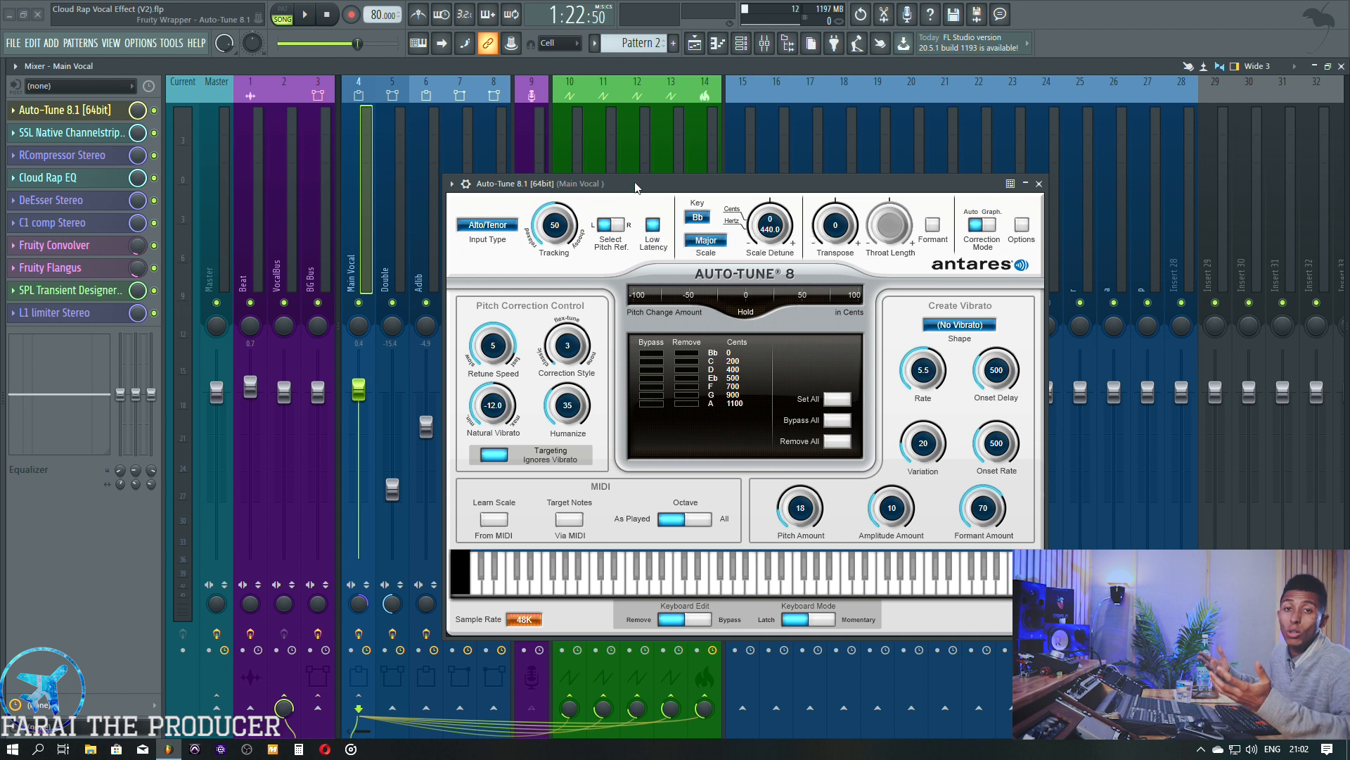
left_click(92, 111)
Open the SSL Native Channelstrip on the Main Vocal track and examine its low and low-mid EQ settings.
left_click(92, 134)
left_click_drag(727, 158, 483, 242)
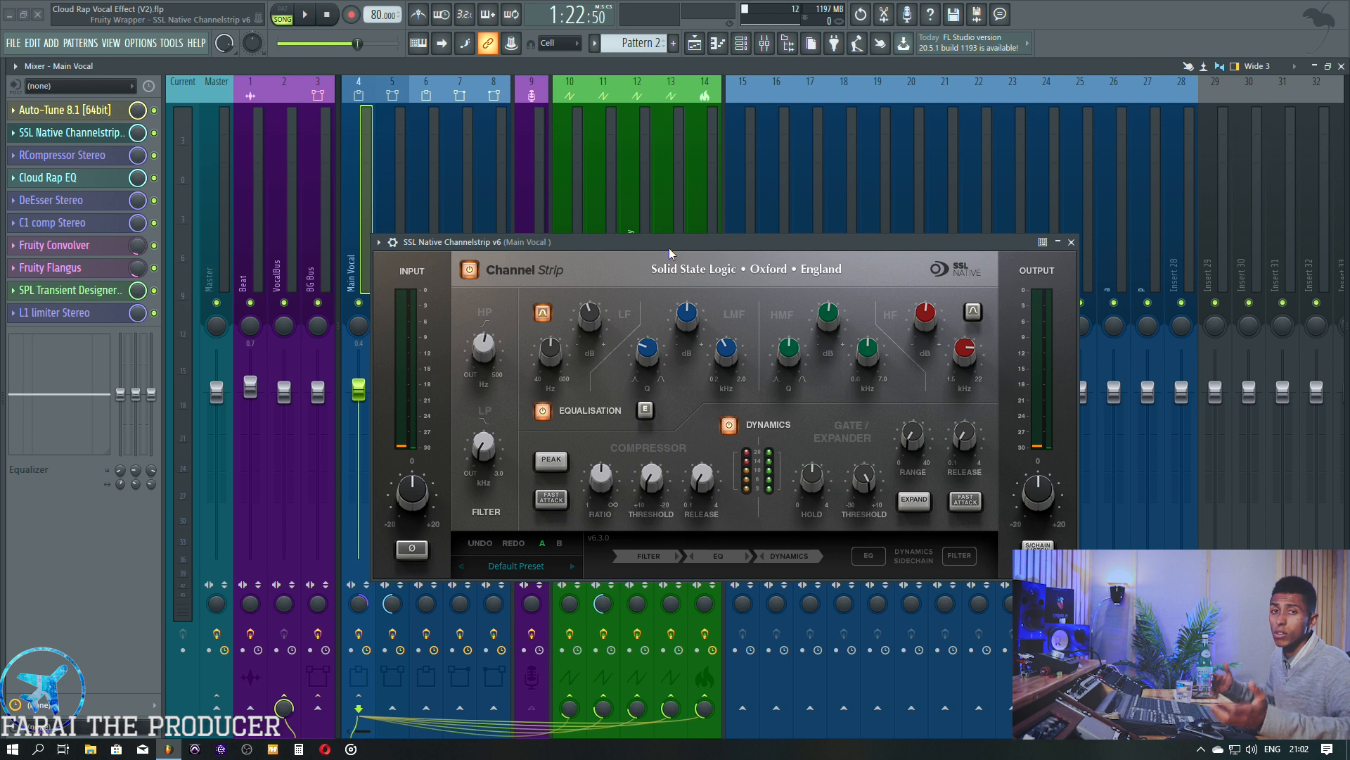
mouse_move(670, 251)
left_mouse_down()
mouse_move(688, 275)
mouse_move(687, 239)
left_mouse_up()
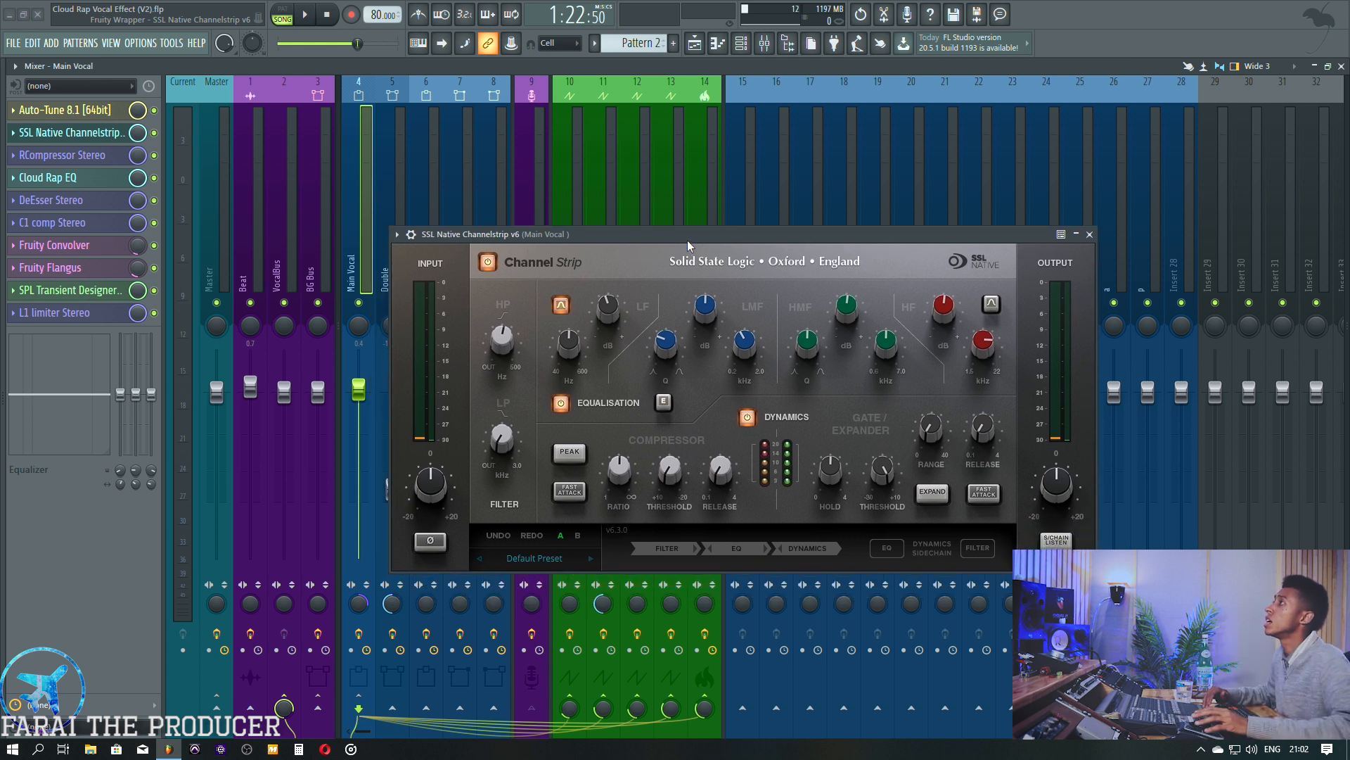
mouse_move(727, 307)
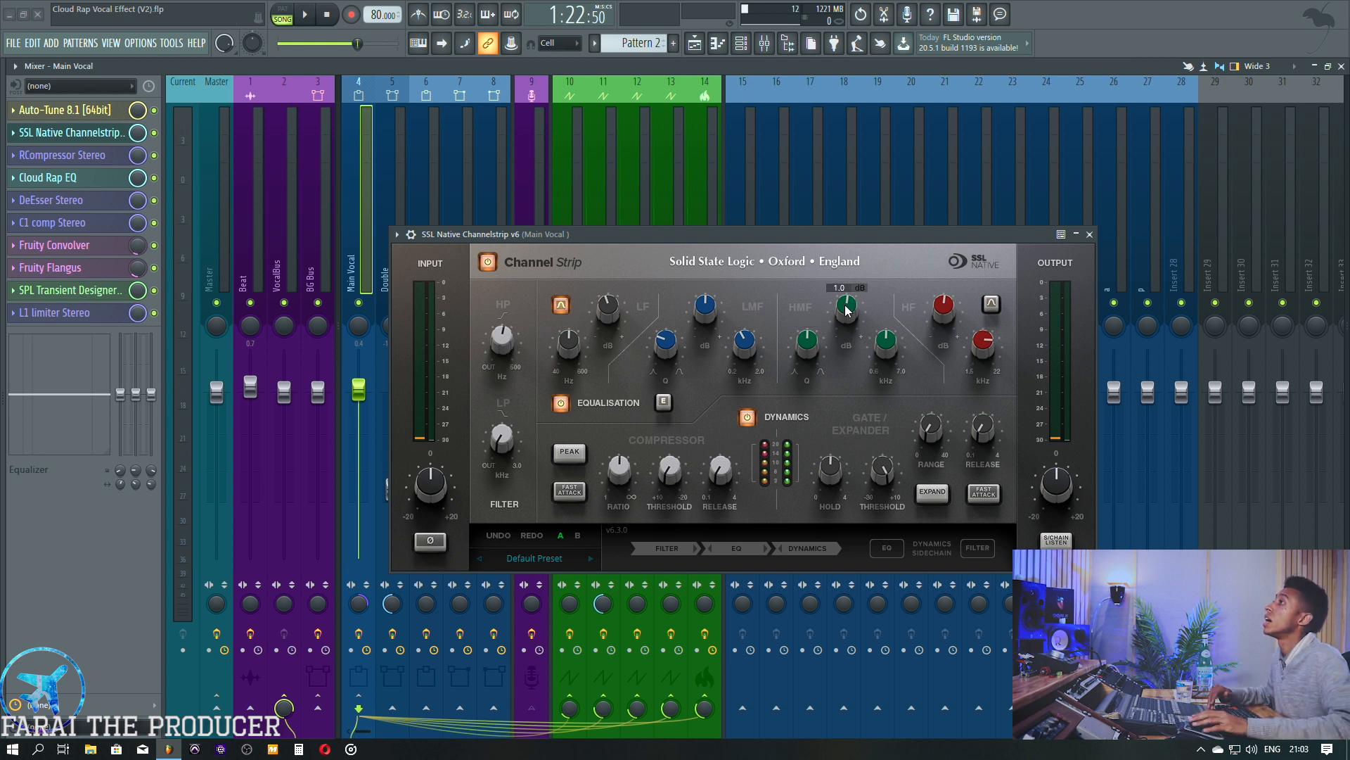
mouse_move(599, 308)
mouse_move(573, 346)
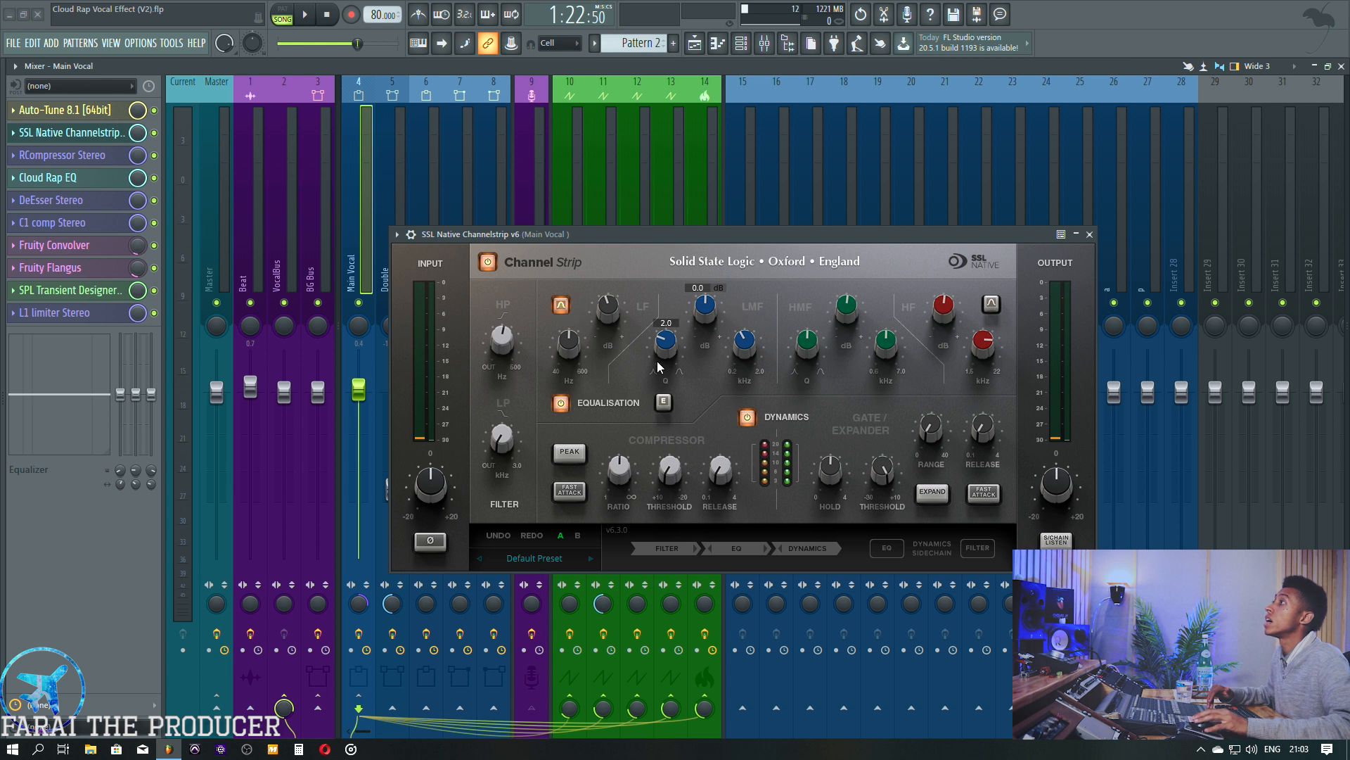
Lower the channel strip's low-mid EQ frequency to its minimum with 0.0 dB gain, and check the high-mid and high band settings.
left_click_drag(743, 344, 730, 457)
mouse_move(706, 305)
left_mouse_down()
mouse_move(708, 334)
mouse_move(704, 322)
left_mouse_up()
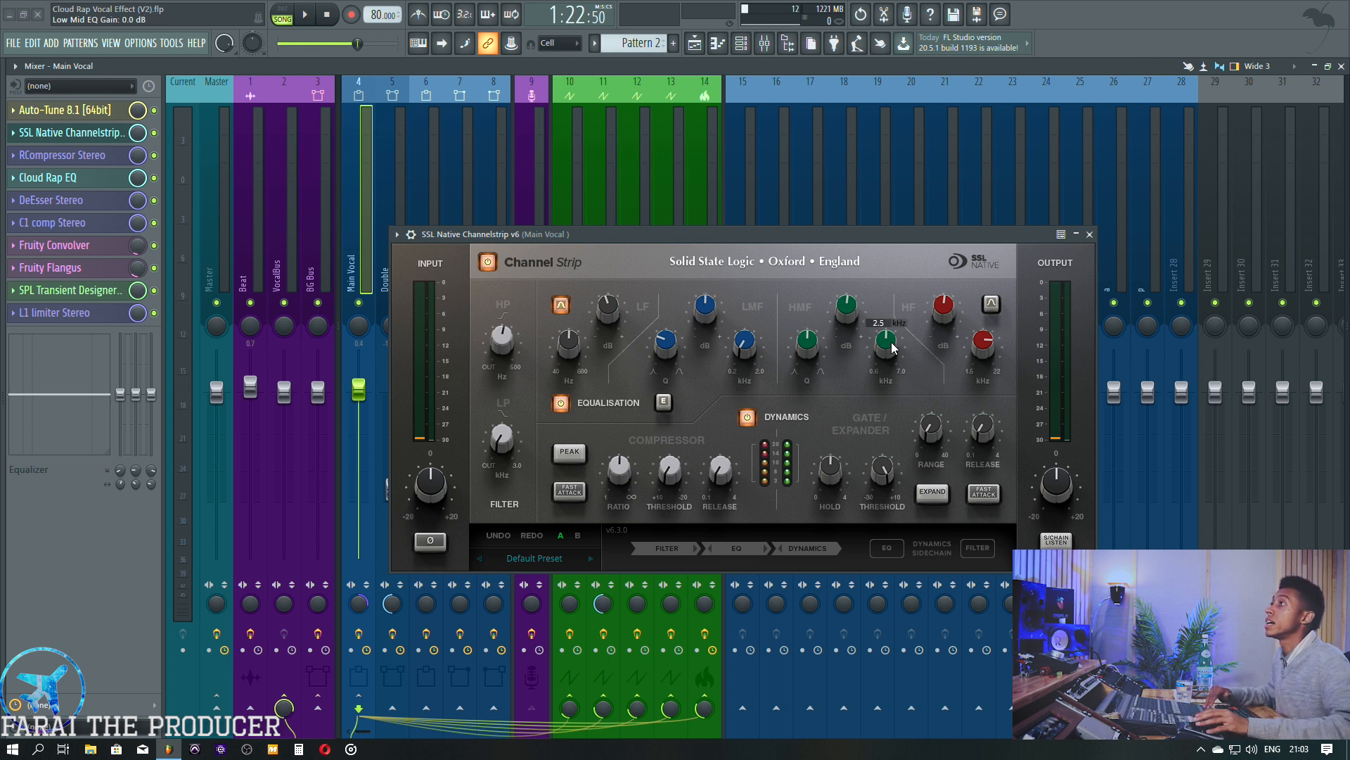
mouse_move(890, 345)
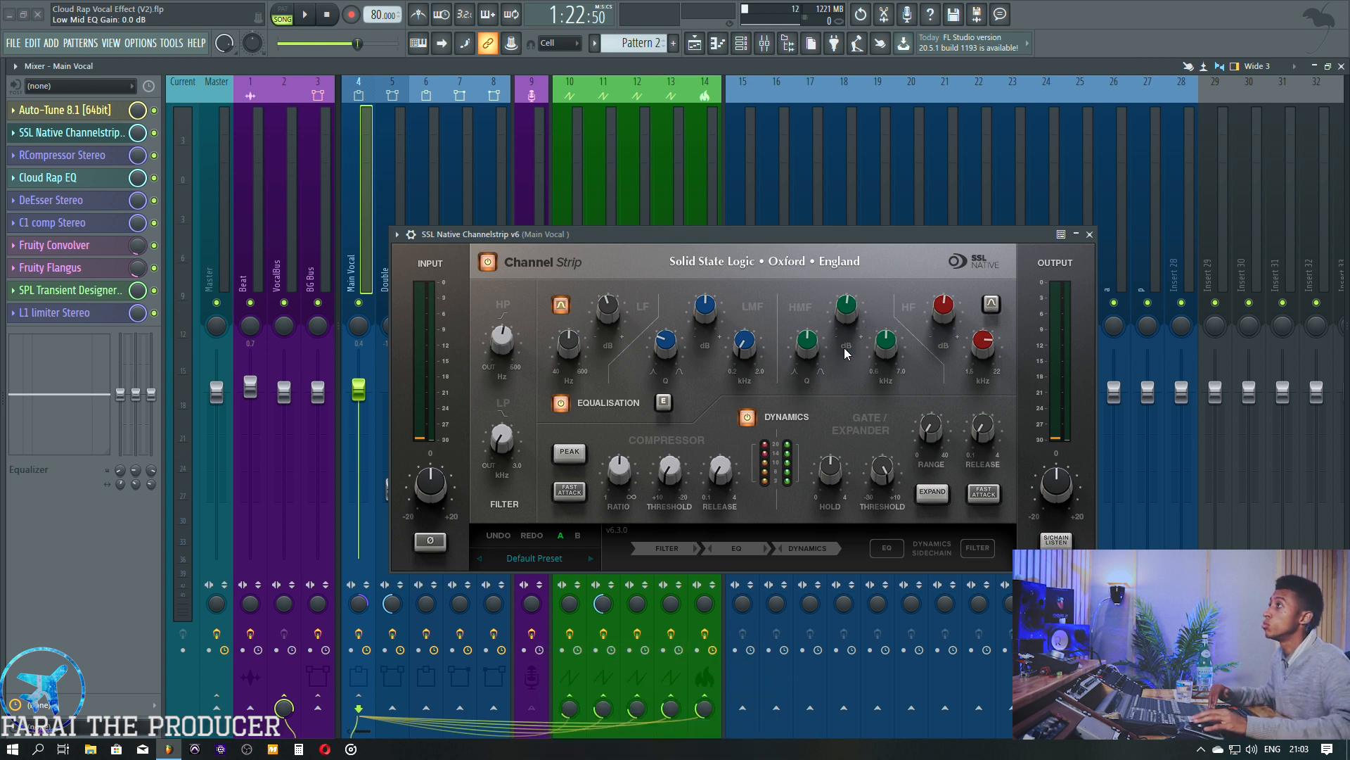
mouse_move(889, 321)
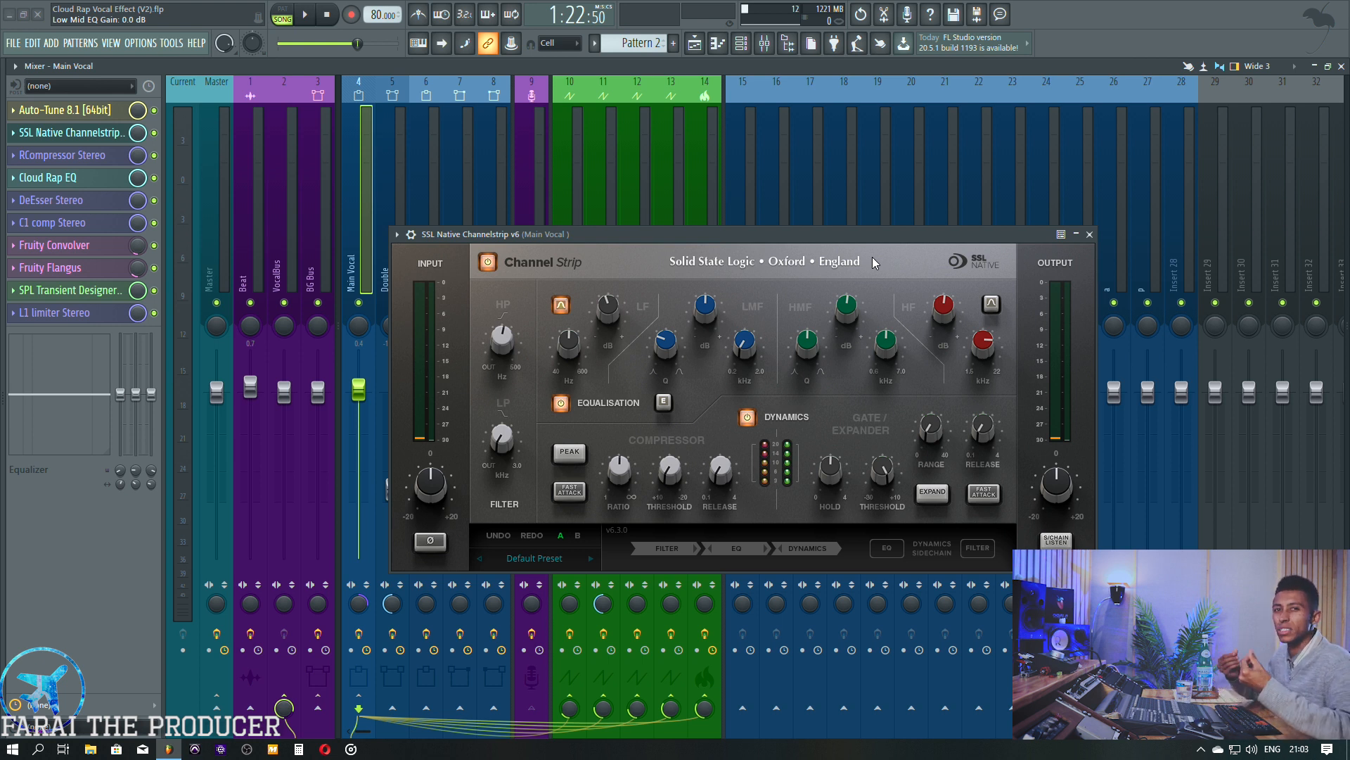
left_click_drag(866, 232, 855, 209)
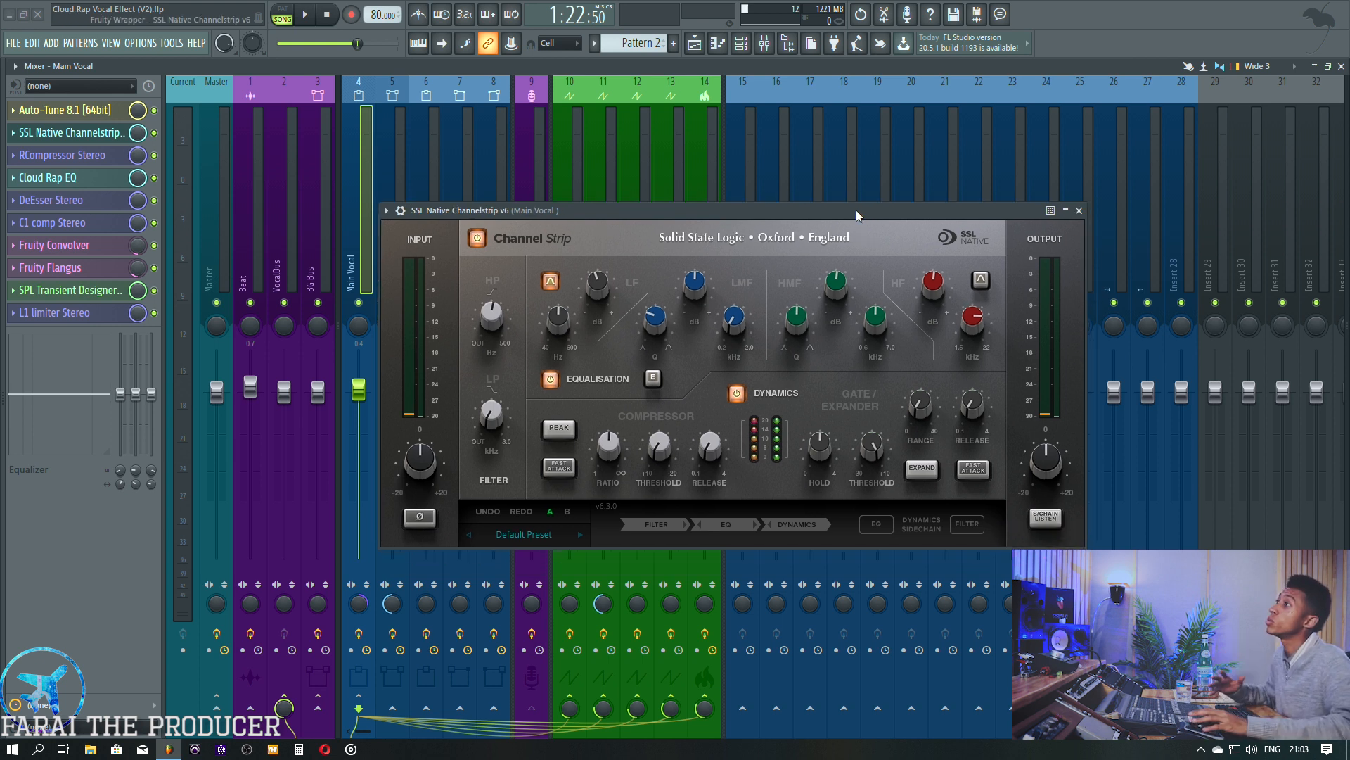
mouse_move(838, 279)
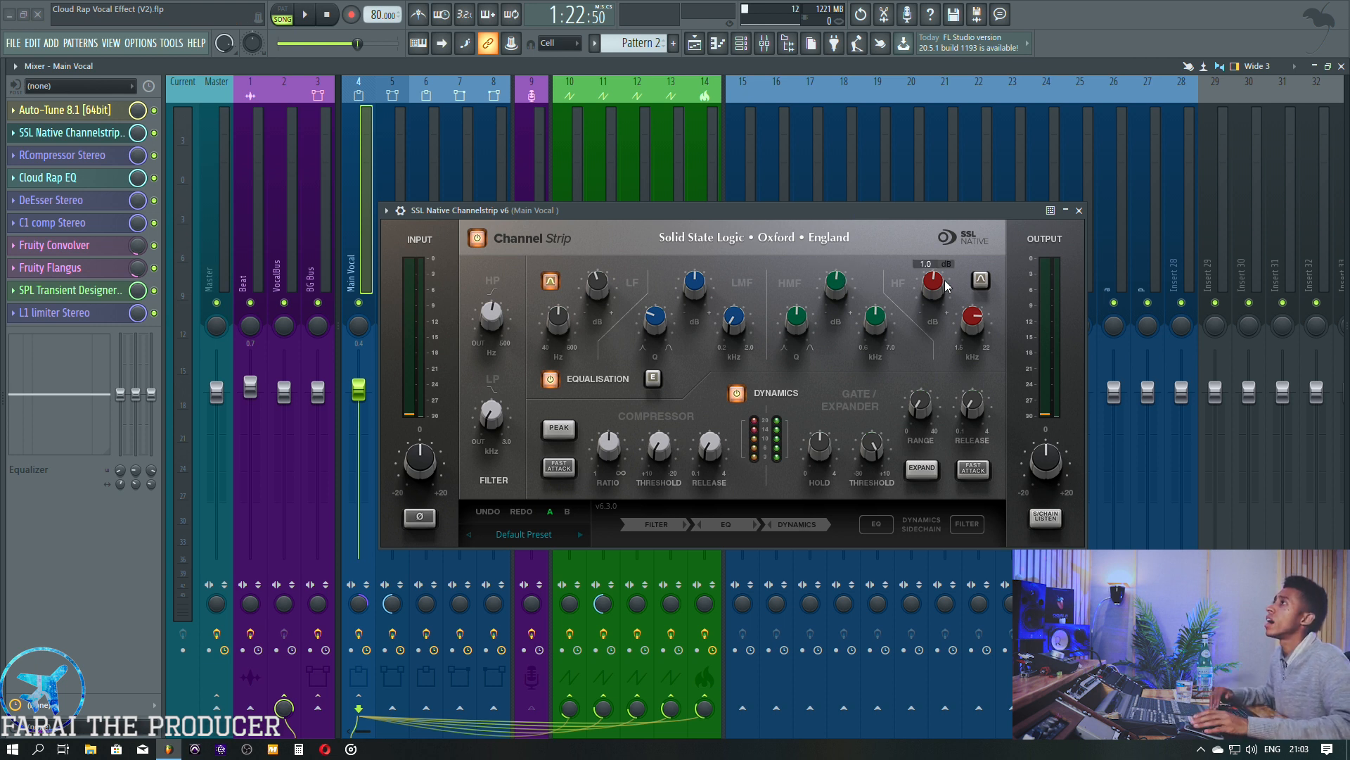
Set the channel strip's high EQ frequency to 7.5 kHz, check the compressor settings and close the plugin.
mouse_move(935, 289)
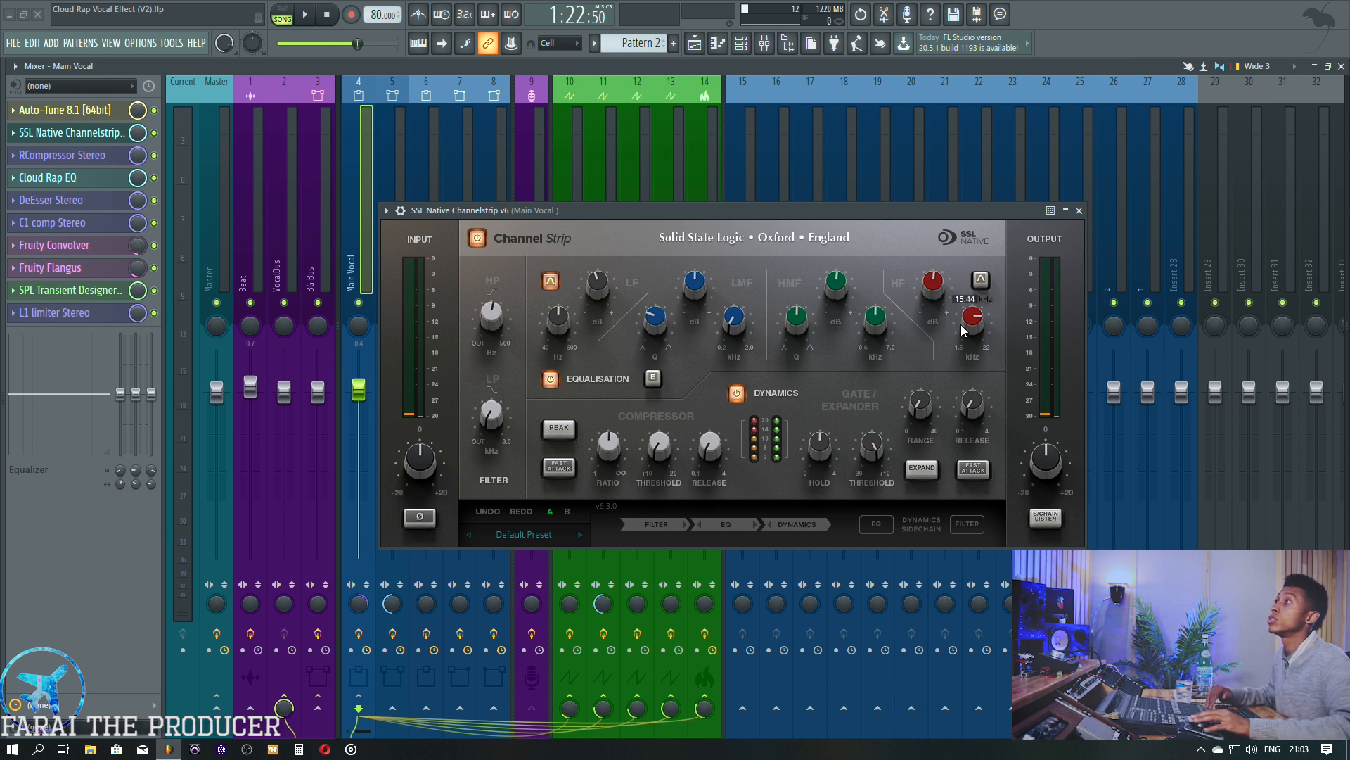
scroll(970, 321, "down", 5)
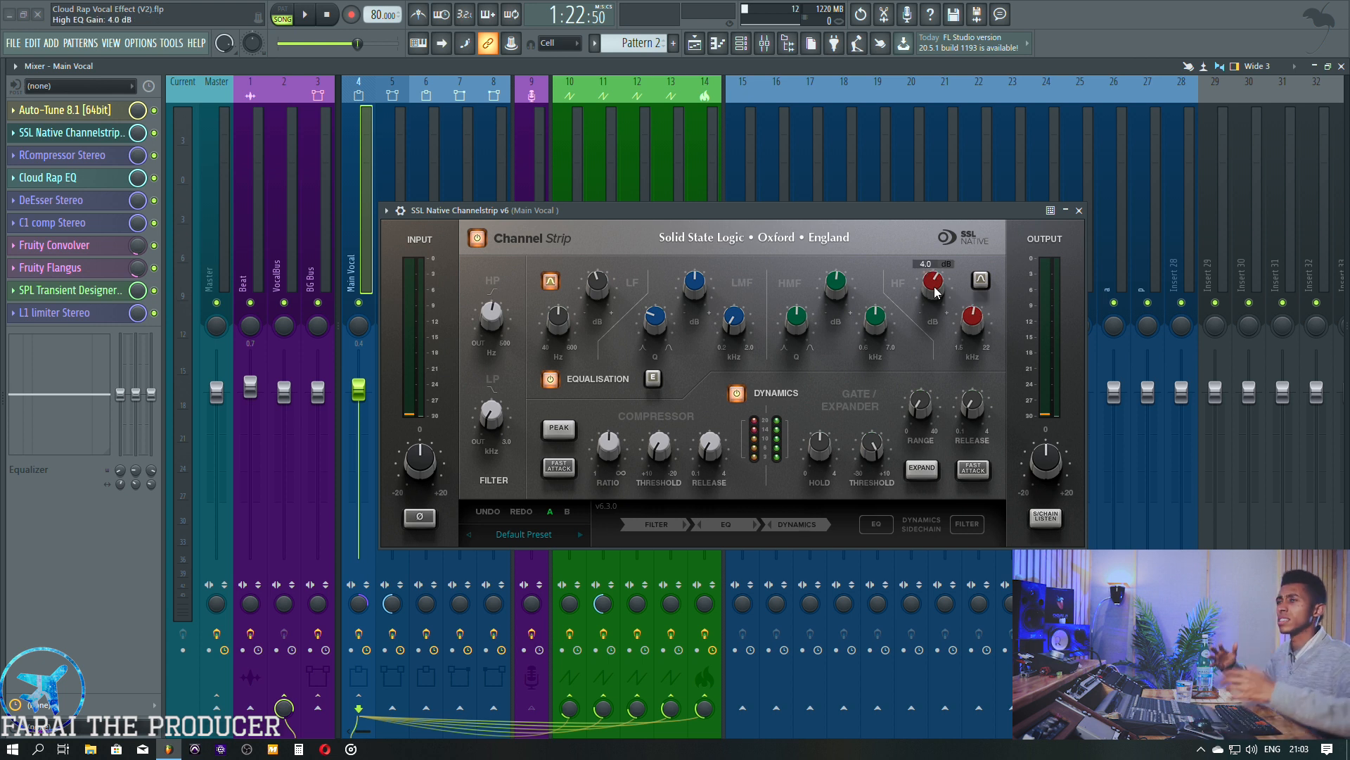
left_click(493, 513)
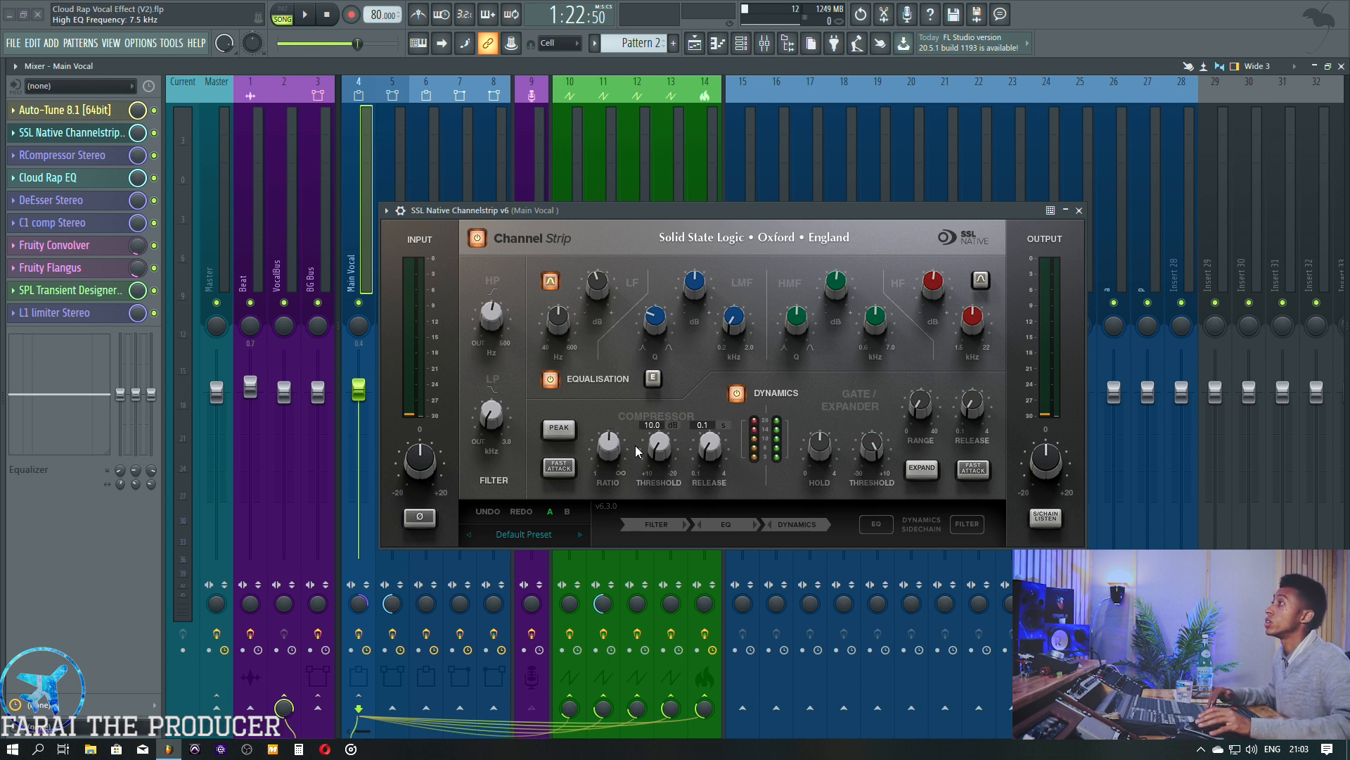
left_click(736, 395)
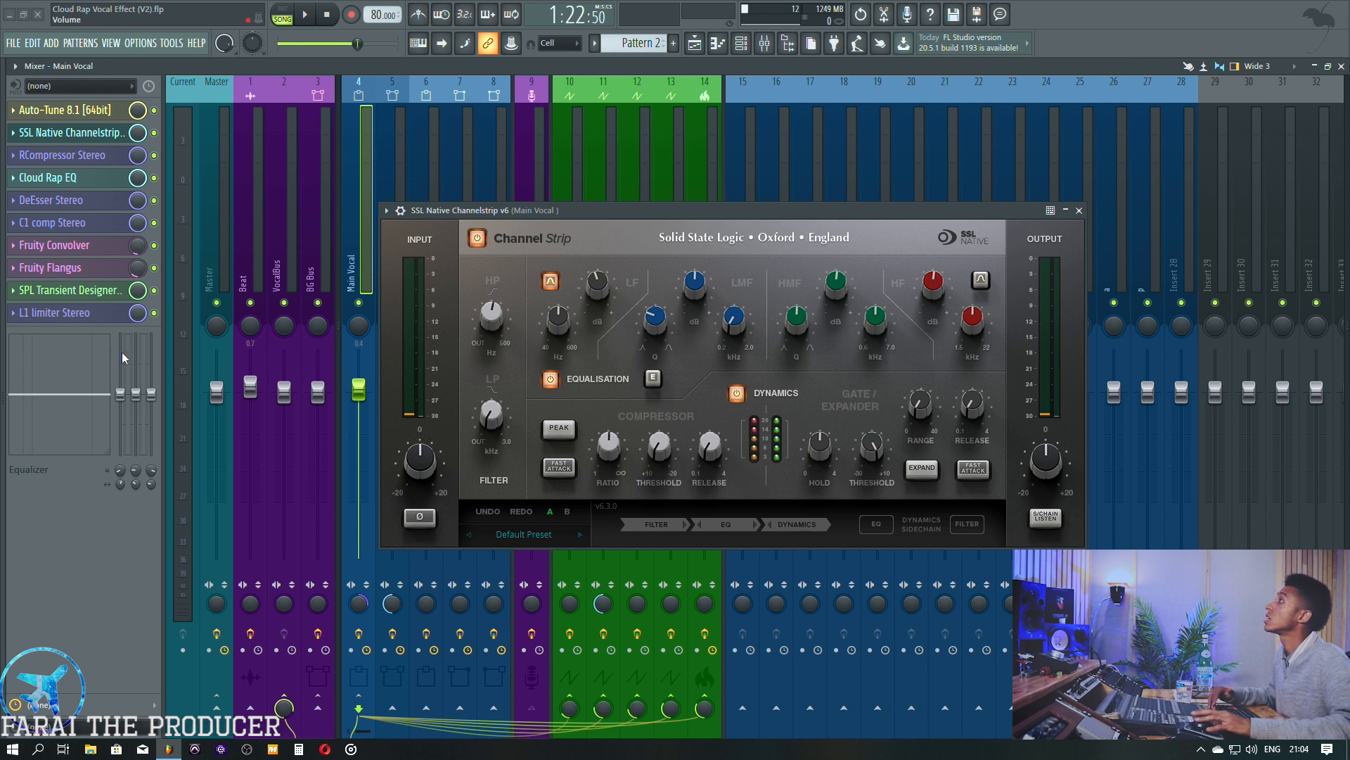
left_click(70, 132)
Open RCompressor Stereo on the Main Vocal track and review its Opto mode, threshold, ratio and gain settings.
left_click(86, 155)
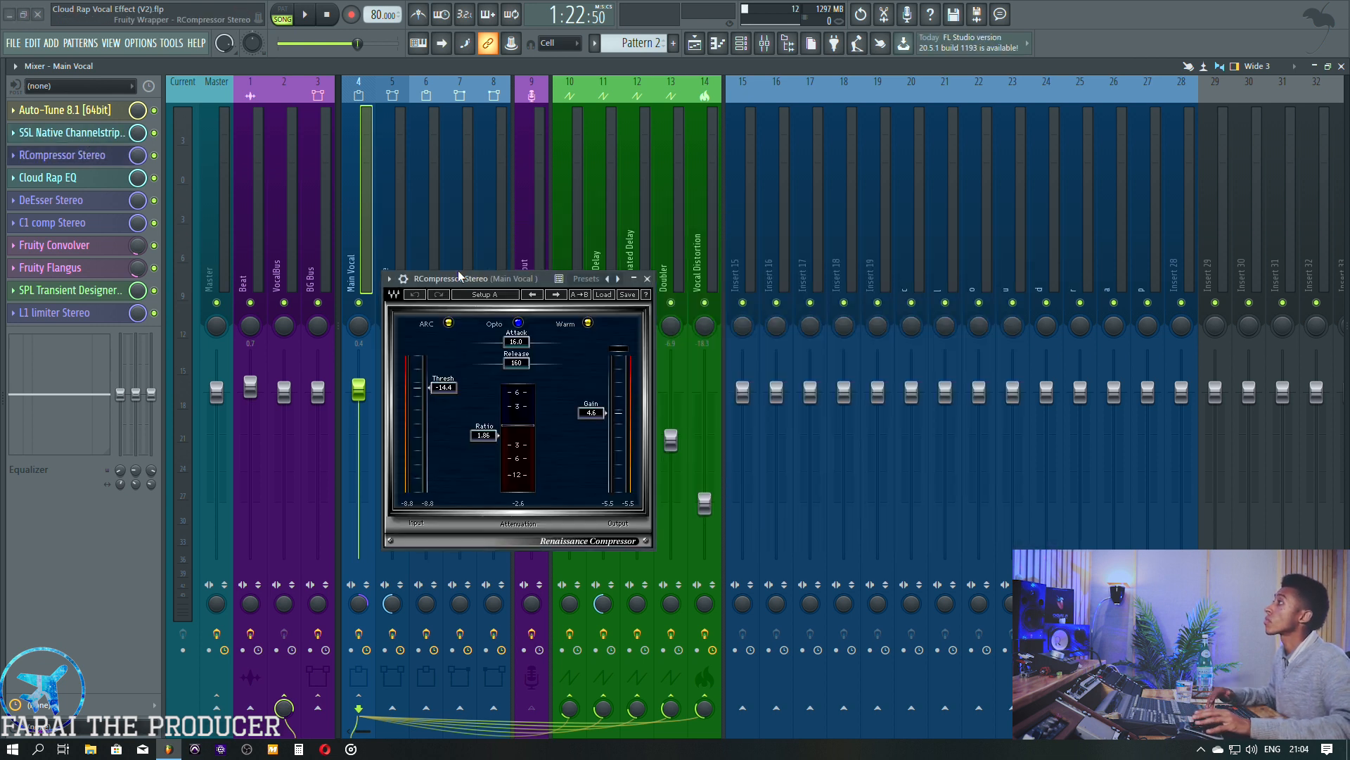
left_click_drag(459, 277, 712, 248)
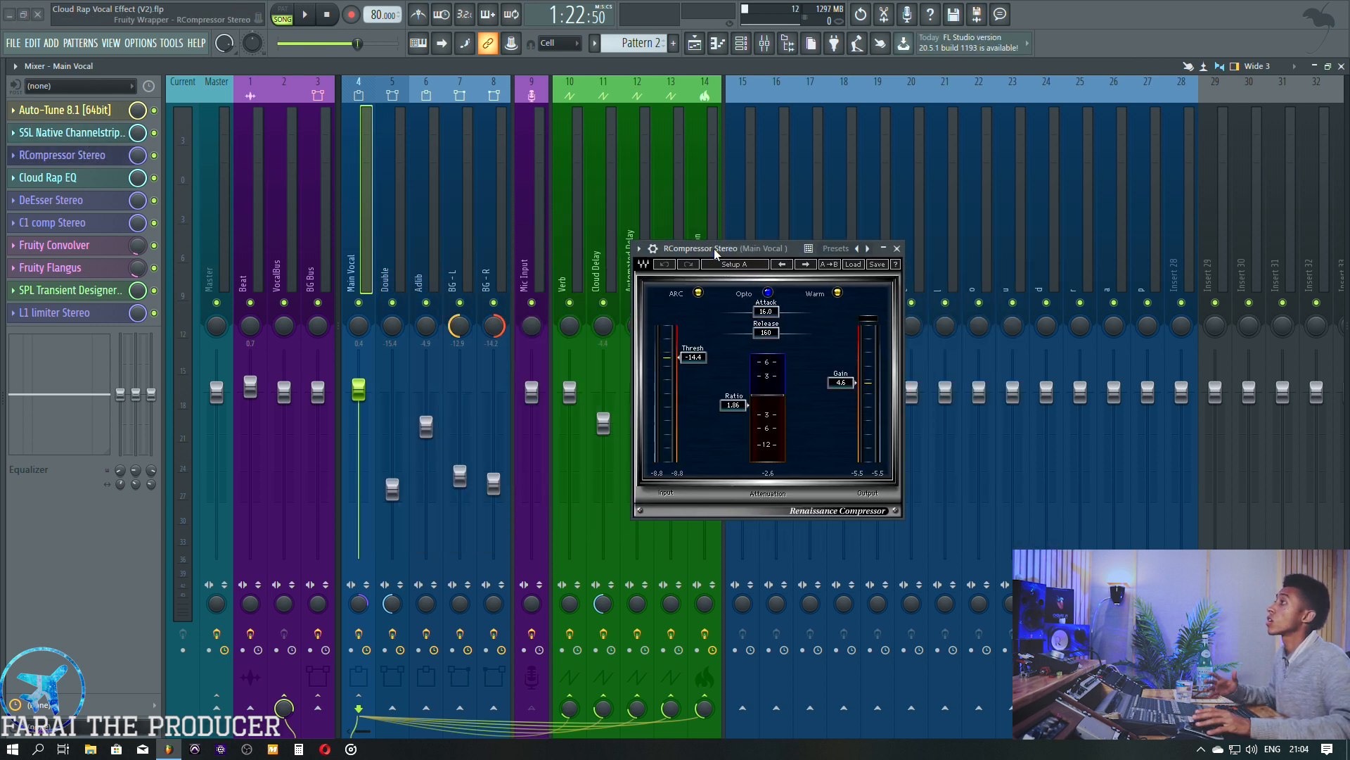
left_click(768, 294)
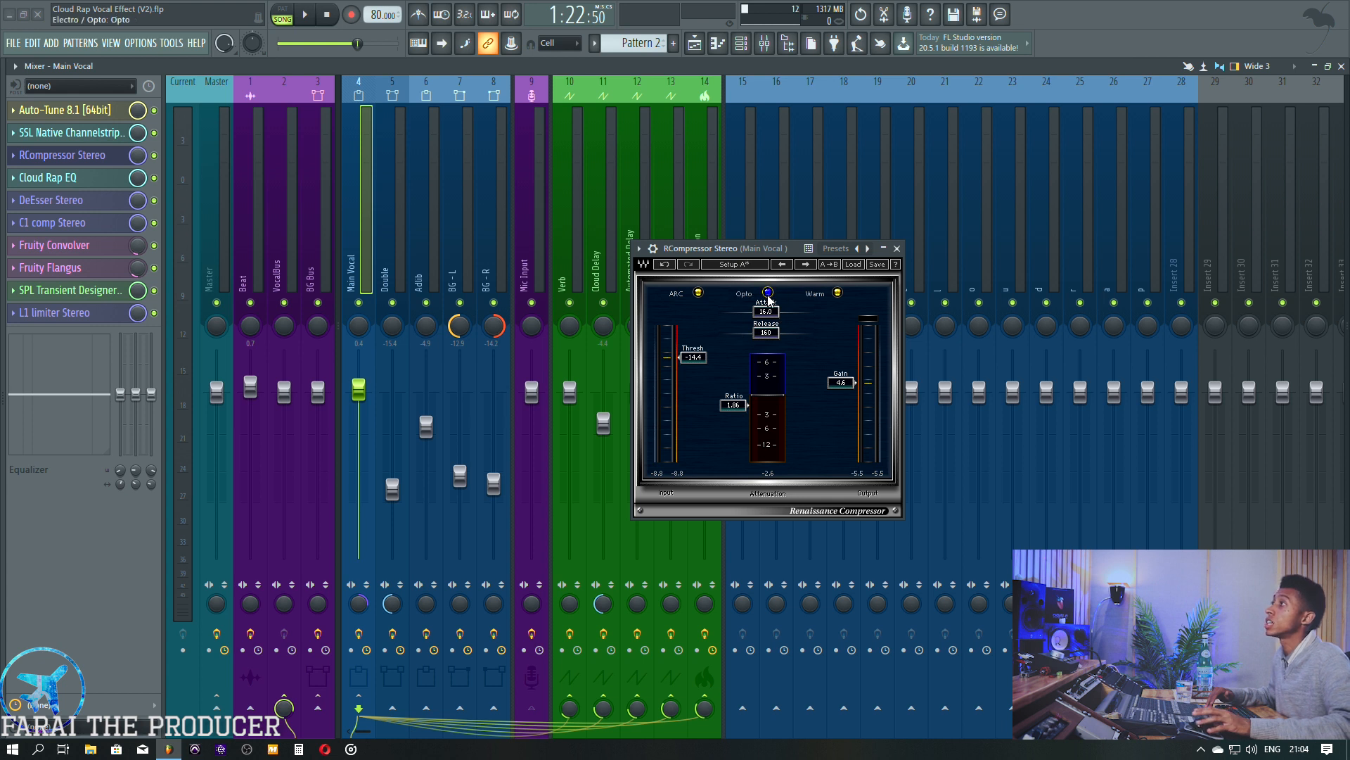
left_click_drag(757, 257, 779, 259)
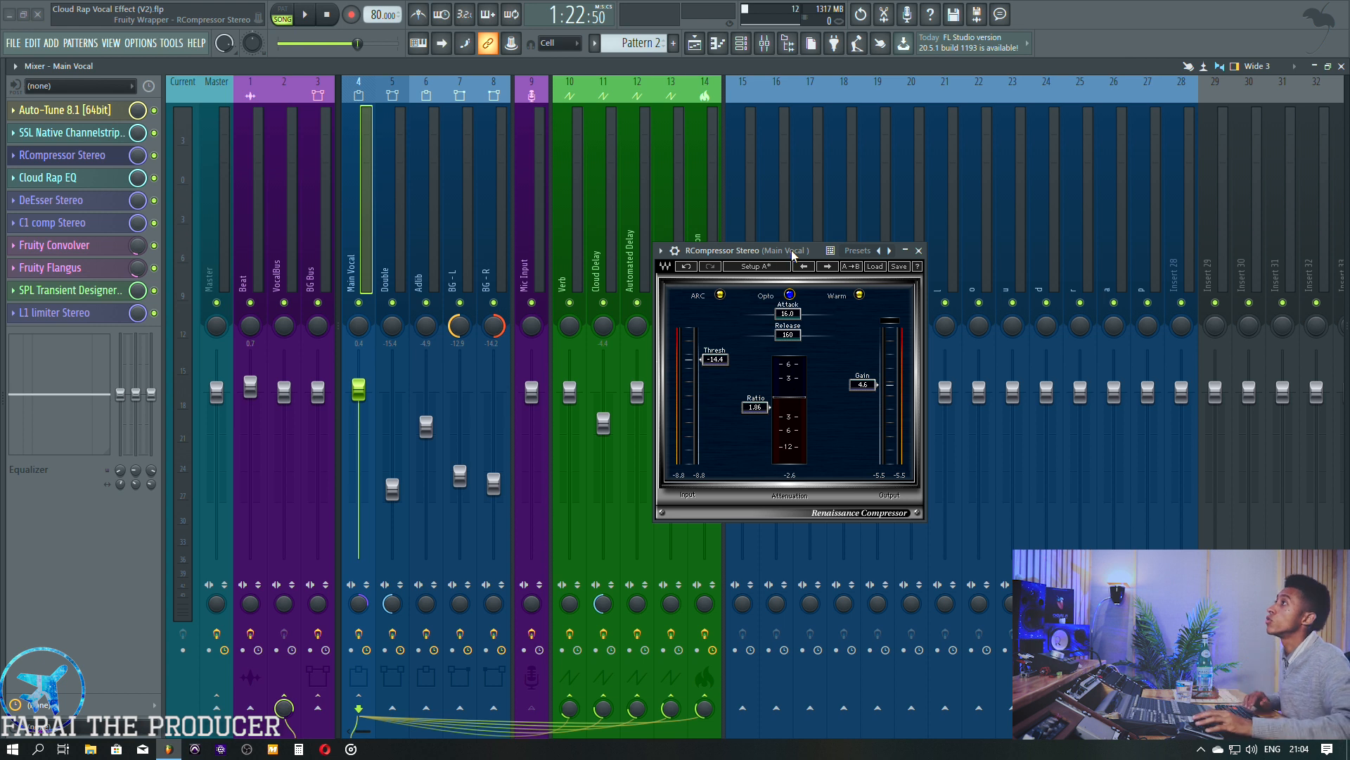
Play the arrangement in the playlist to hear the vocal compressor working in Opto mode.
left_click(696, 47)
key("space")
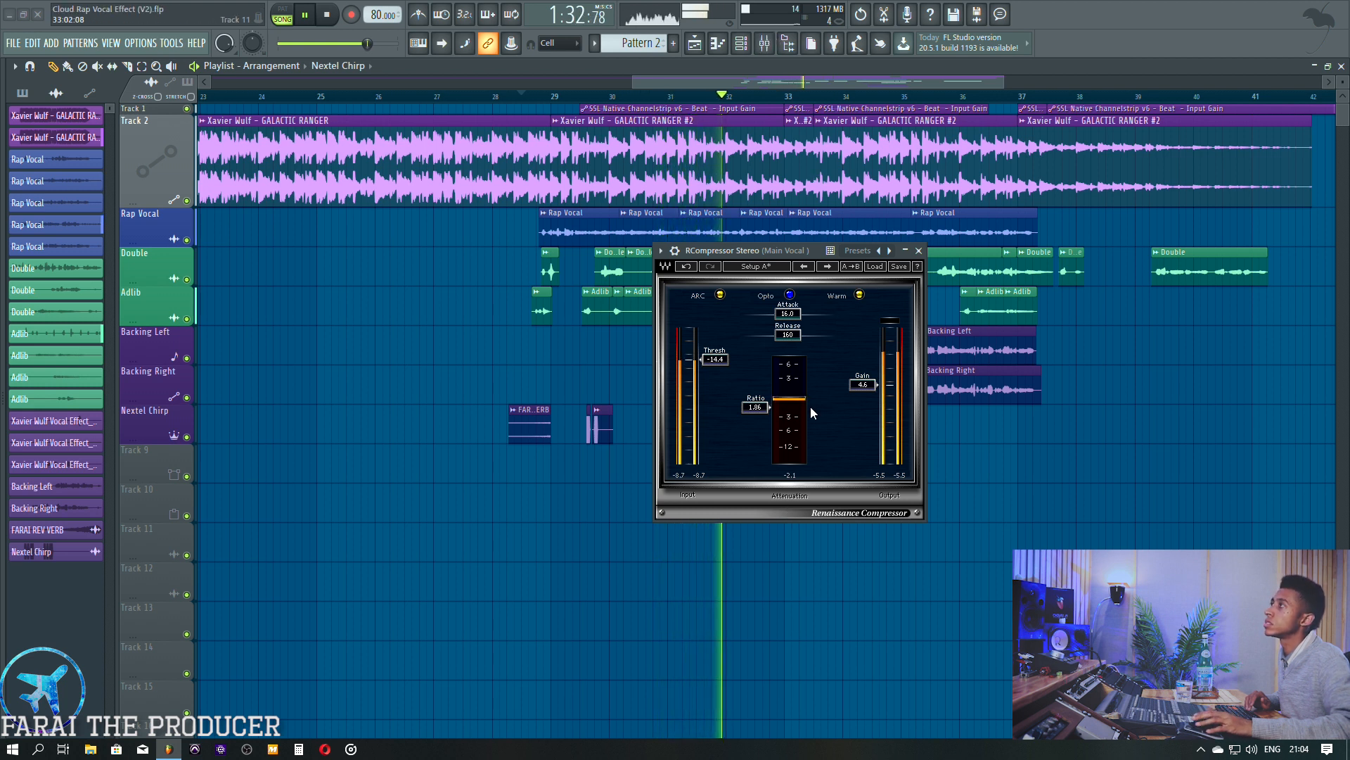
key("space")
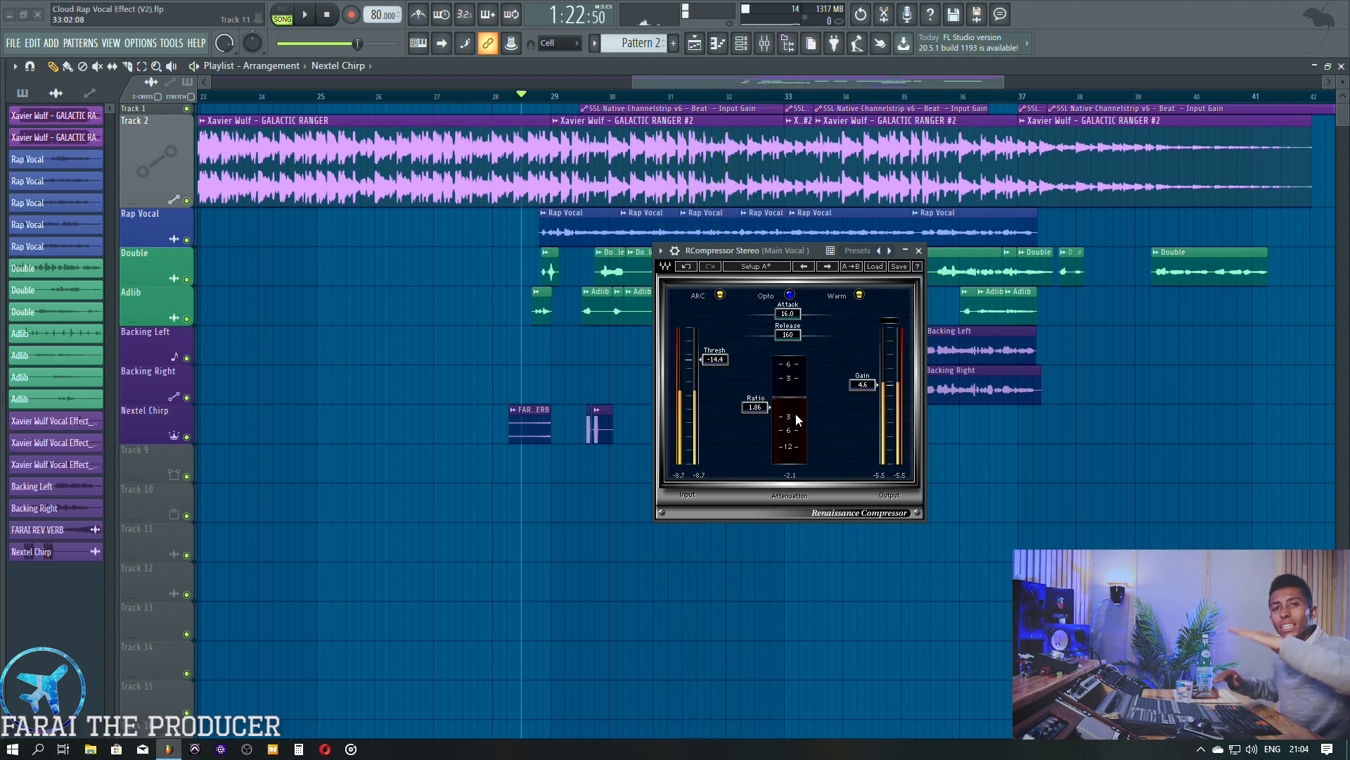
Switch the vocal compressor to Electro mode and play the song from just before bar 29 to compare.
left_click(789, 294)
left_click(554, 96)
left_click(545, 95)
key("space")
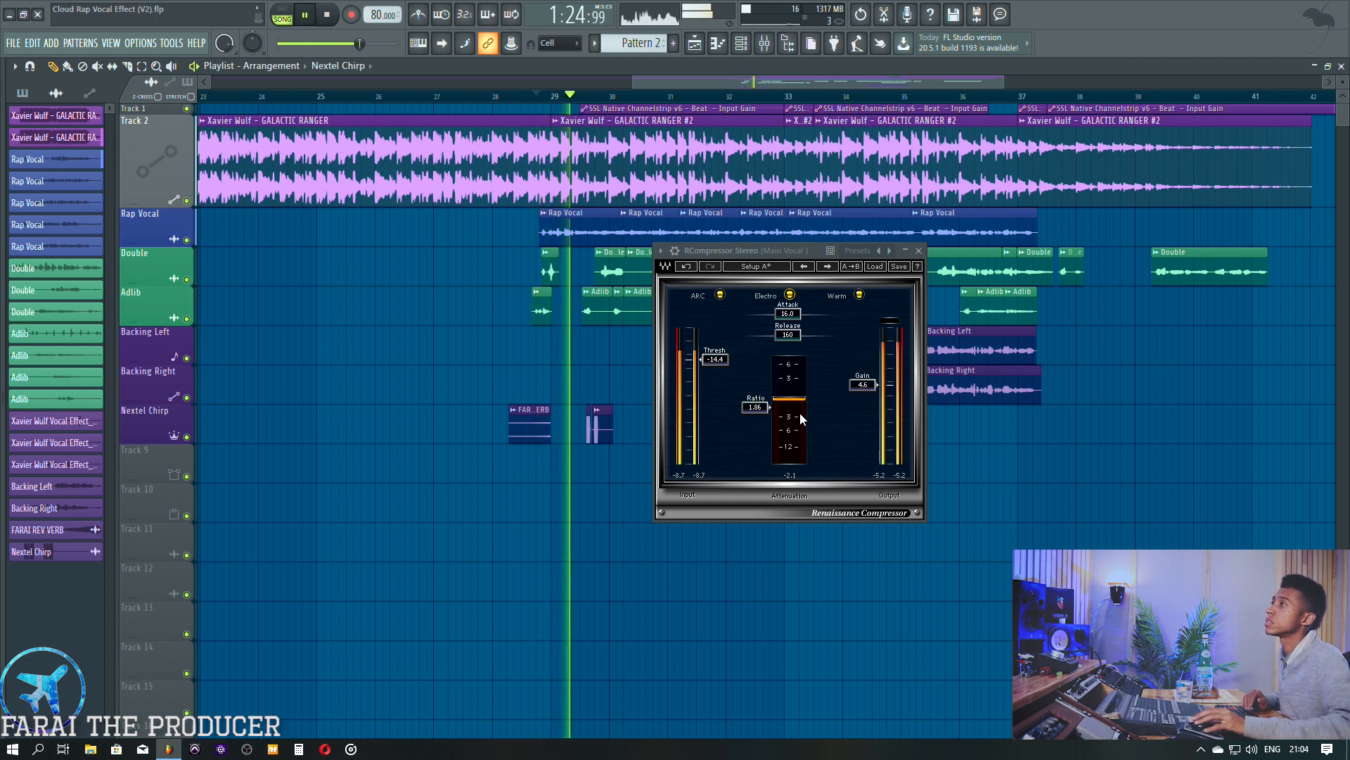
key("space")
Return the vocal compressor to Opto mode and close the plugin from the mixer.
left_click(790, 294)
left_click(789, 294)
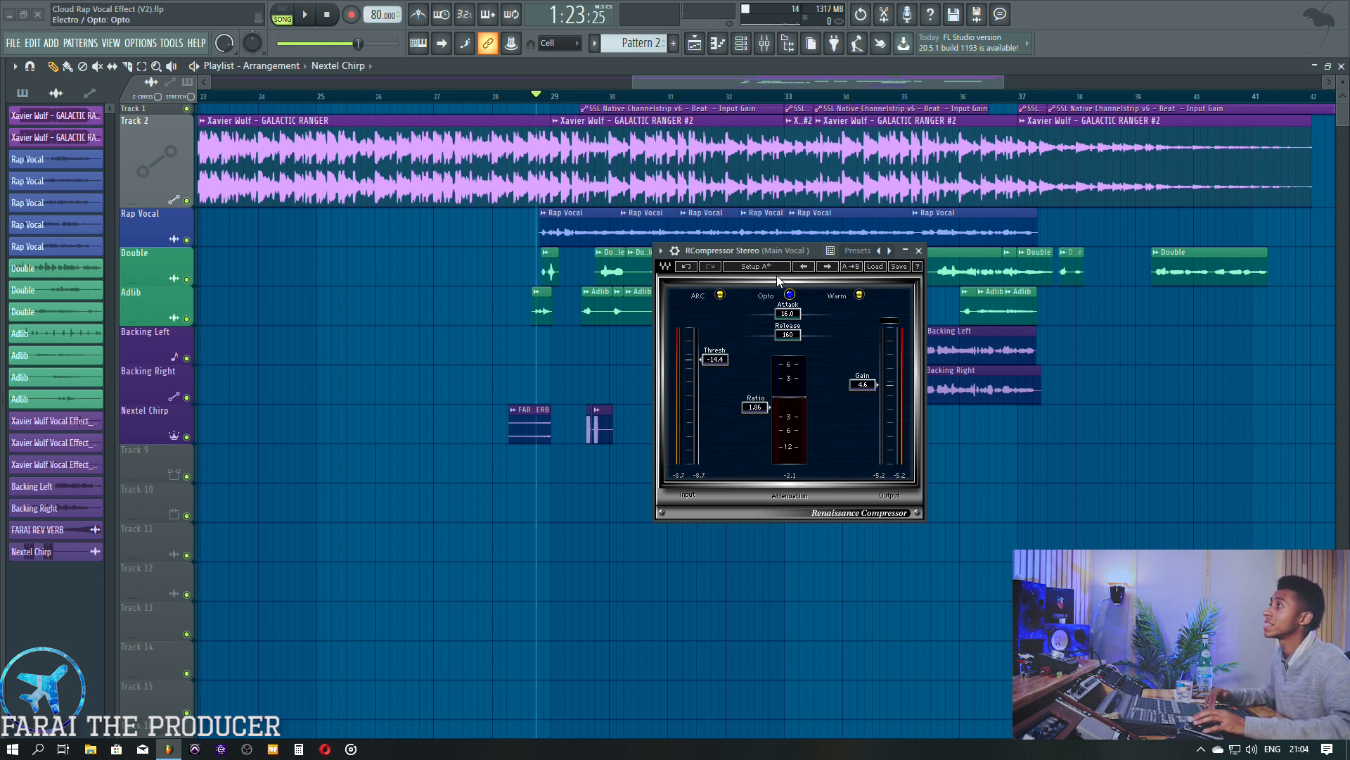
left_click_drag(790, 251, 794, 277)
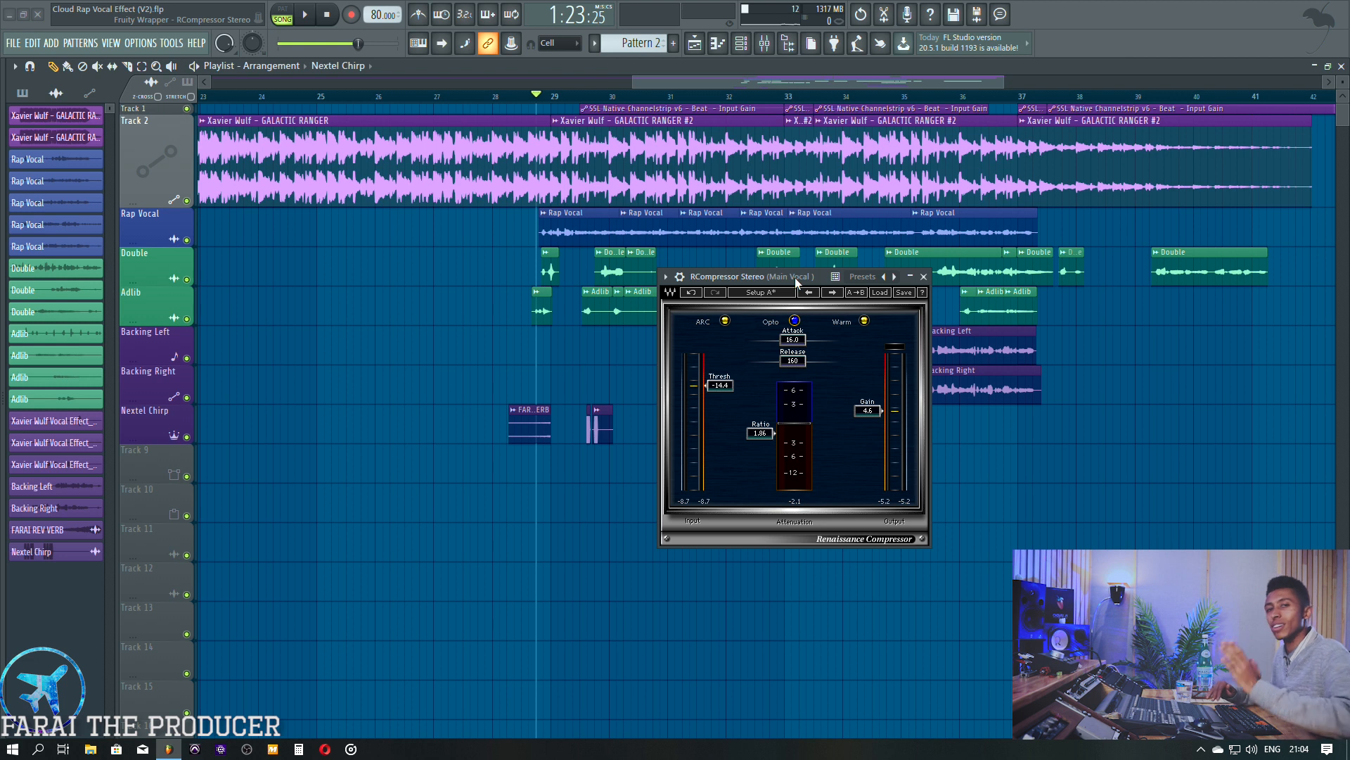
left_click(771, 45)
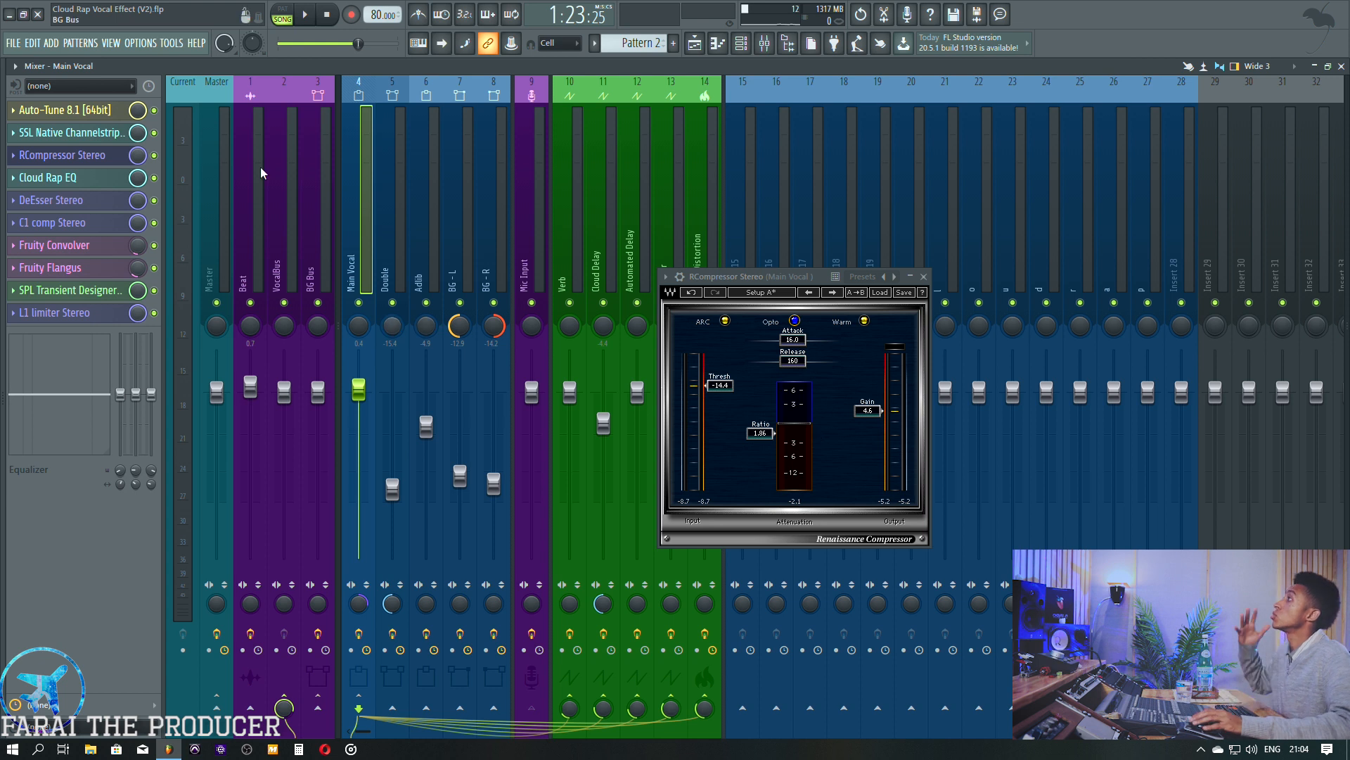
left_click(62, 155)
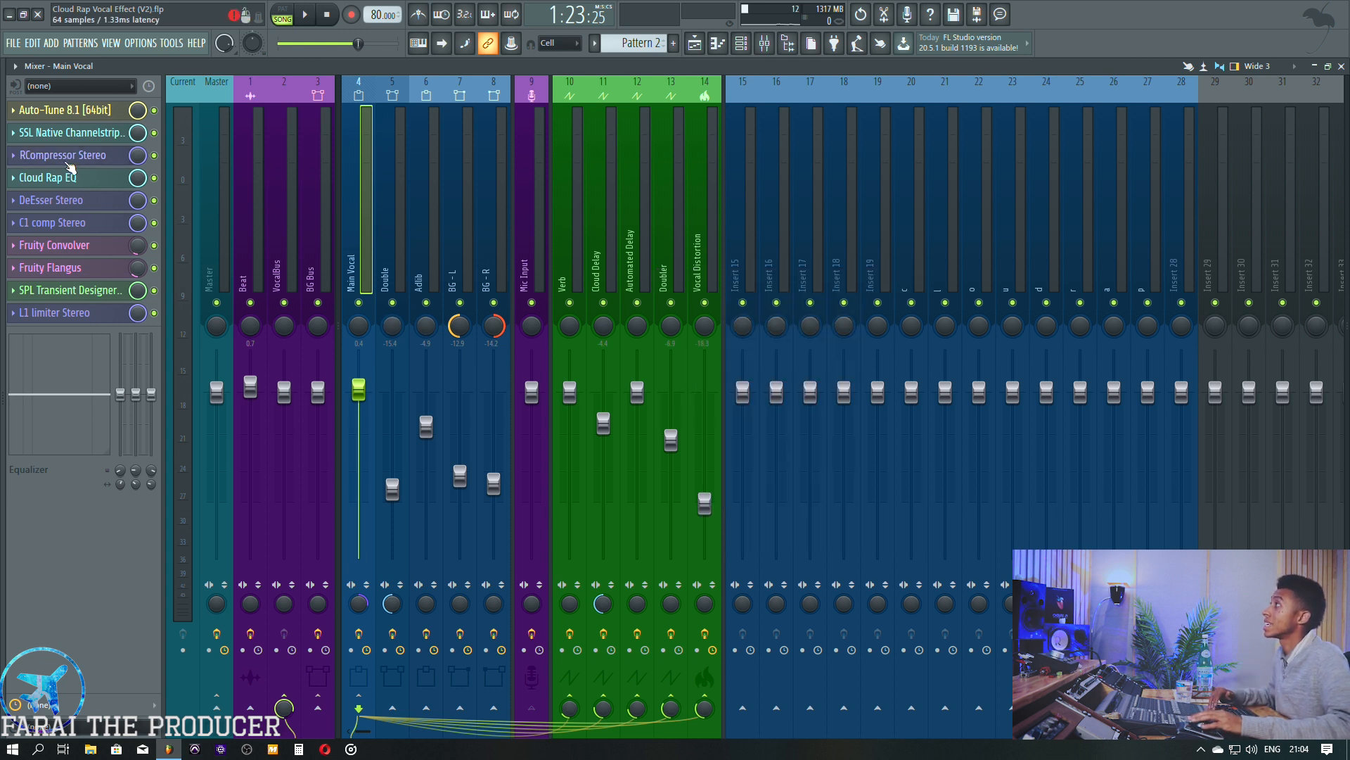
Select the Beat mixer track and open its SSL Native Channelstrip.
left_click(266, 229)
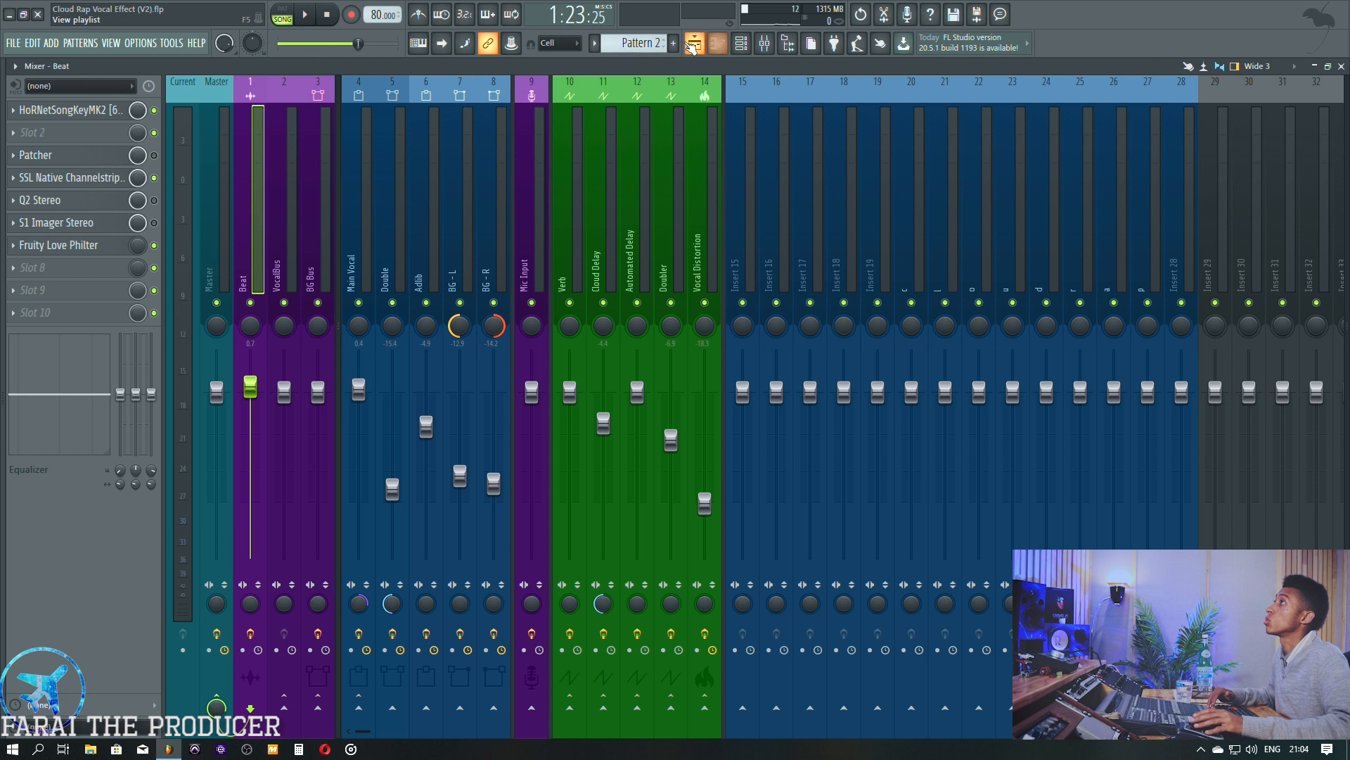
left_click(693, 43)
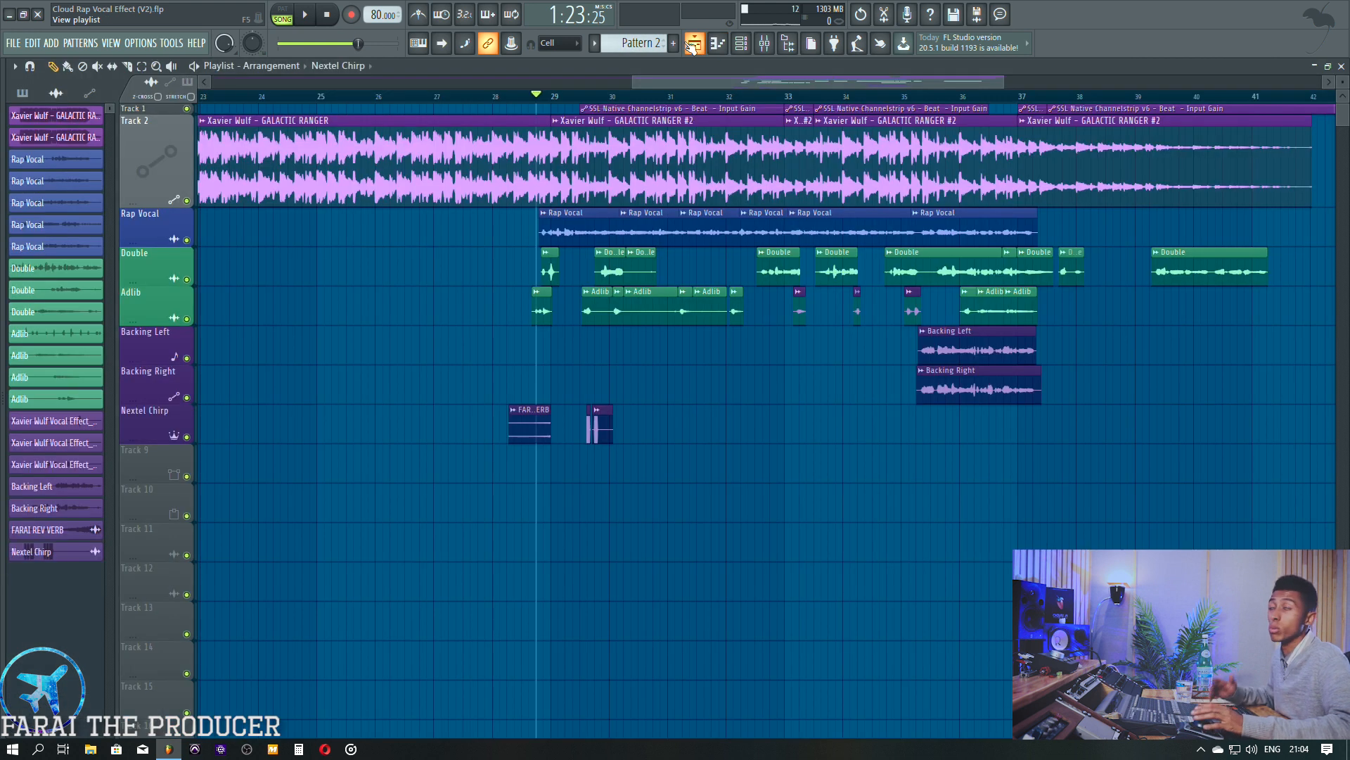
left_click(764, 44)
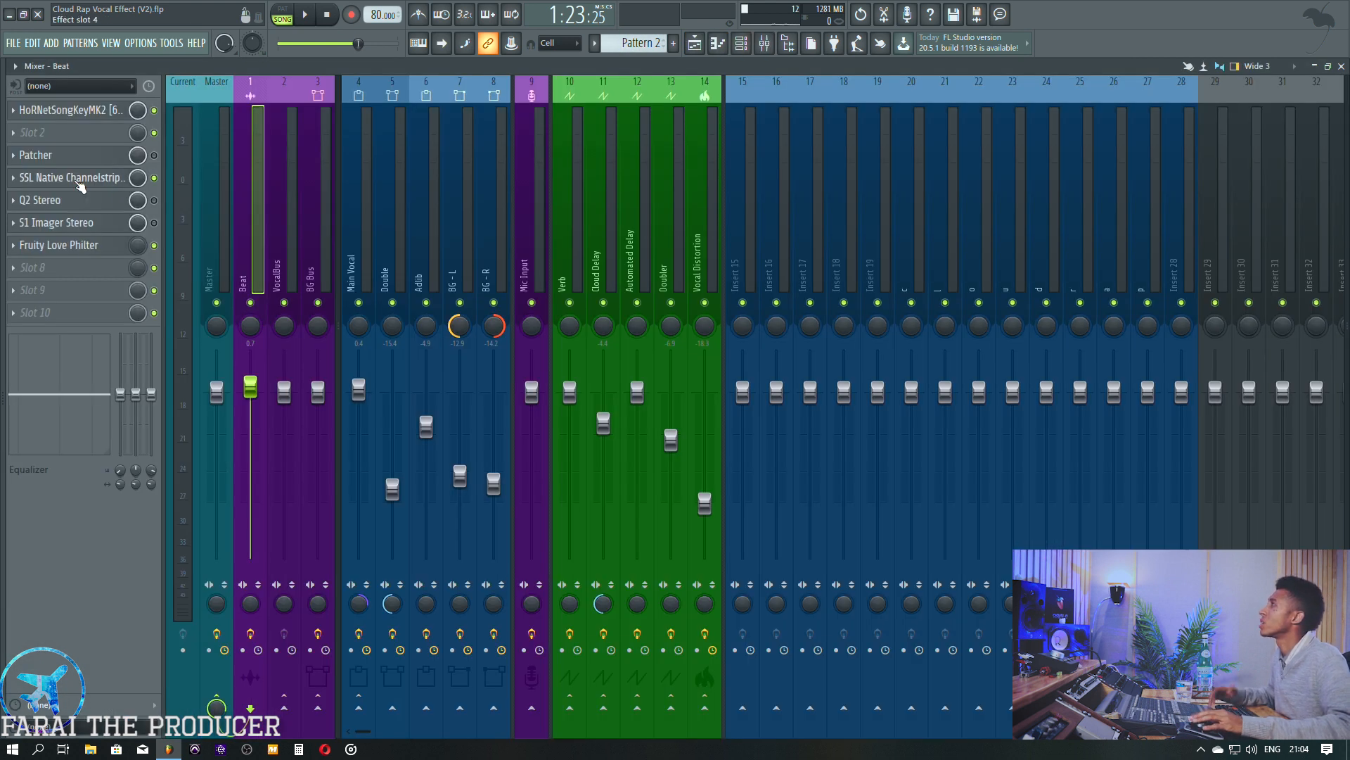
left_click(84, 184)
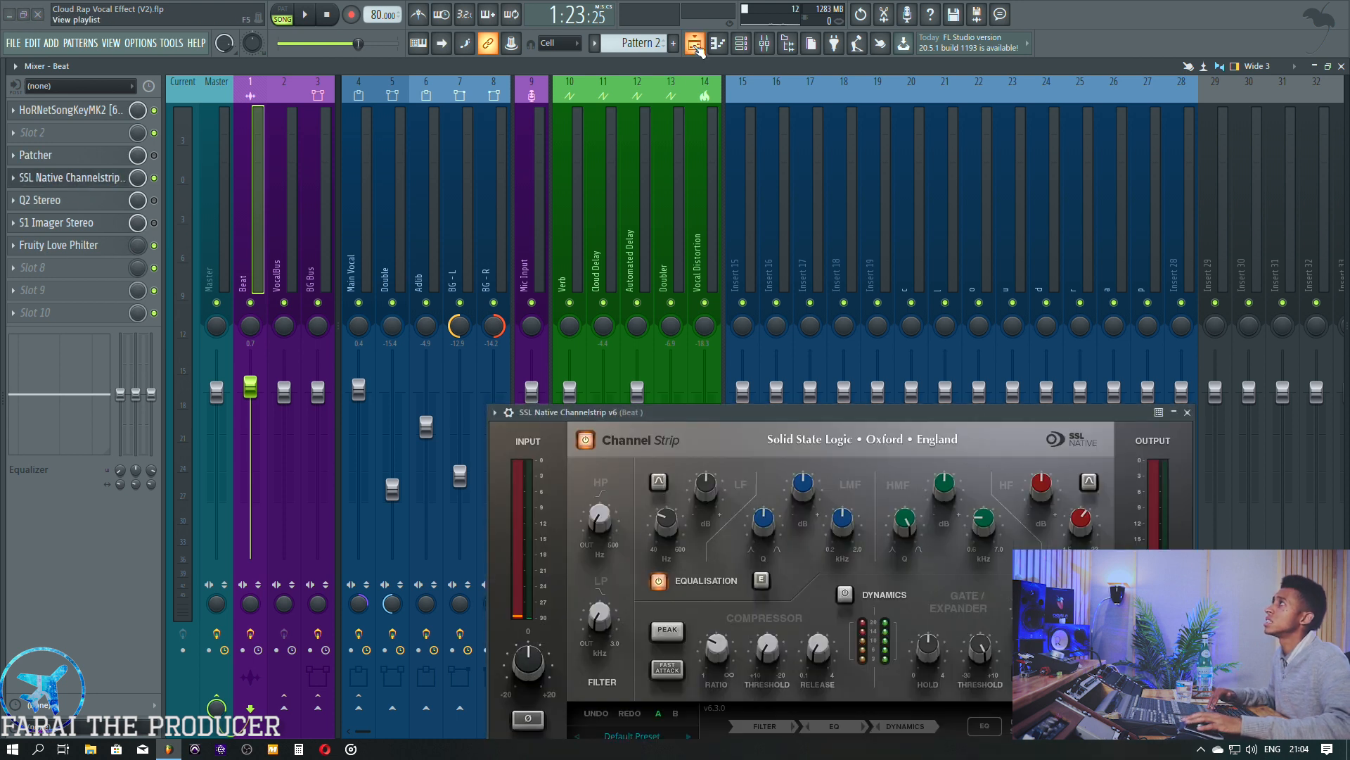
Enlarge playlist Track 1 to examine the Beat input gain automation during playback from about bar 32, and close the channel strip.
left_click(692, 45)
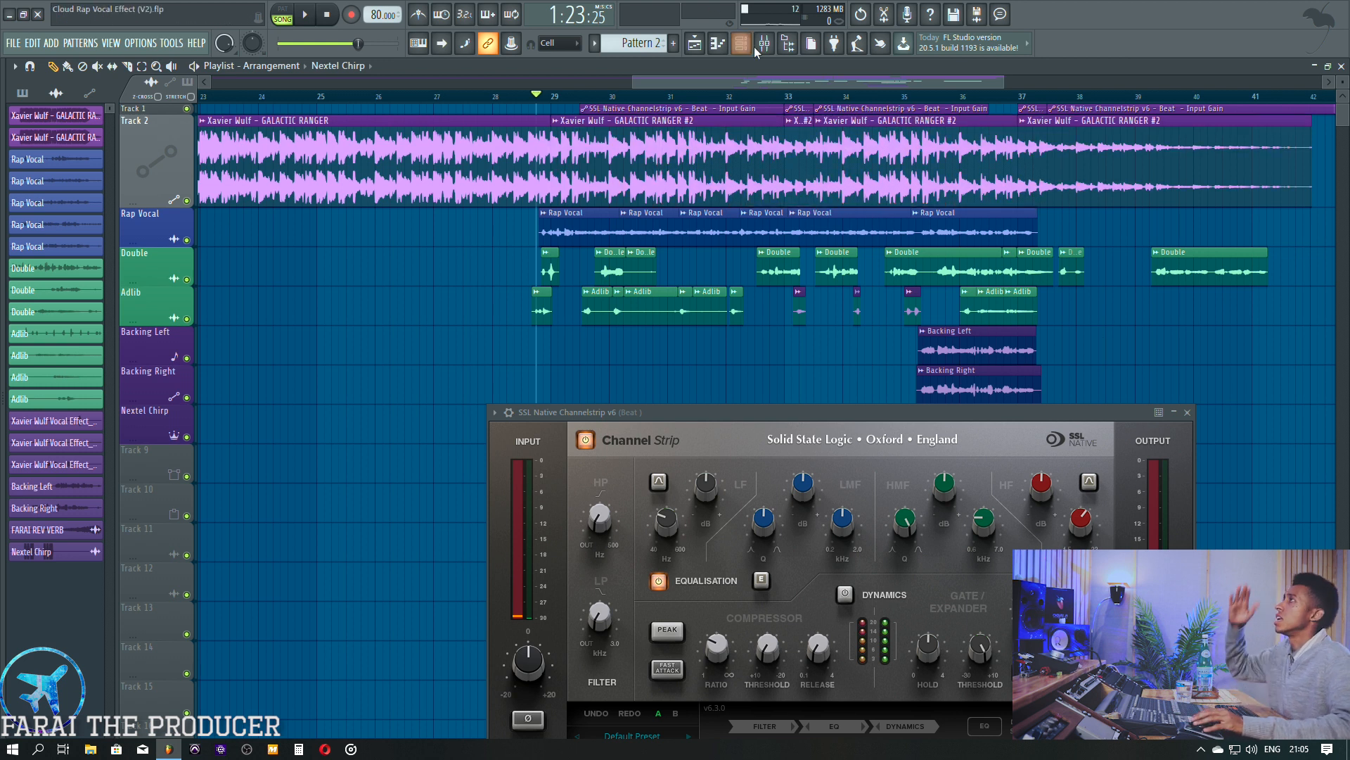
left_click_drag(170, 114, 171, 195)
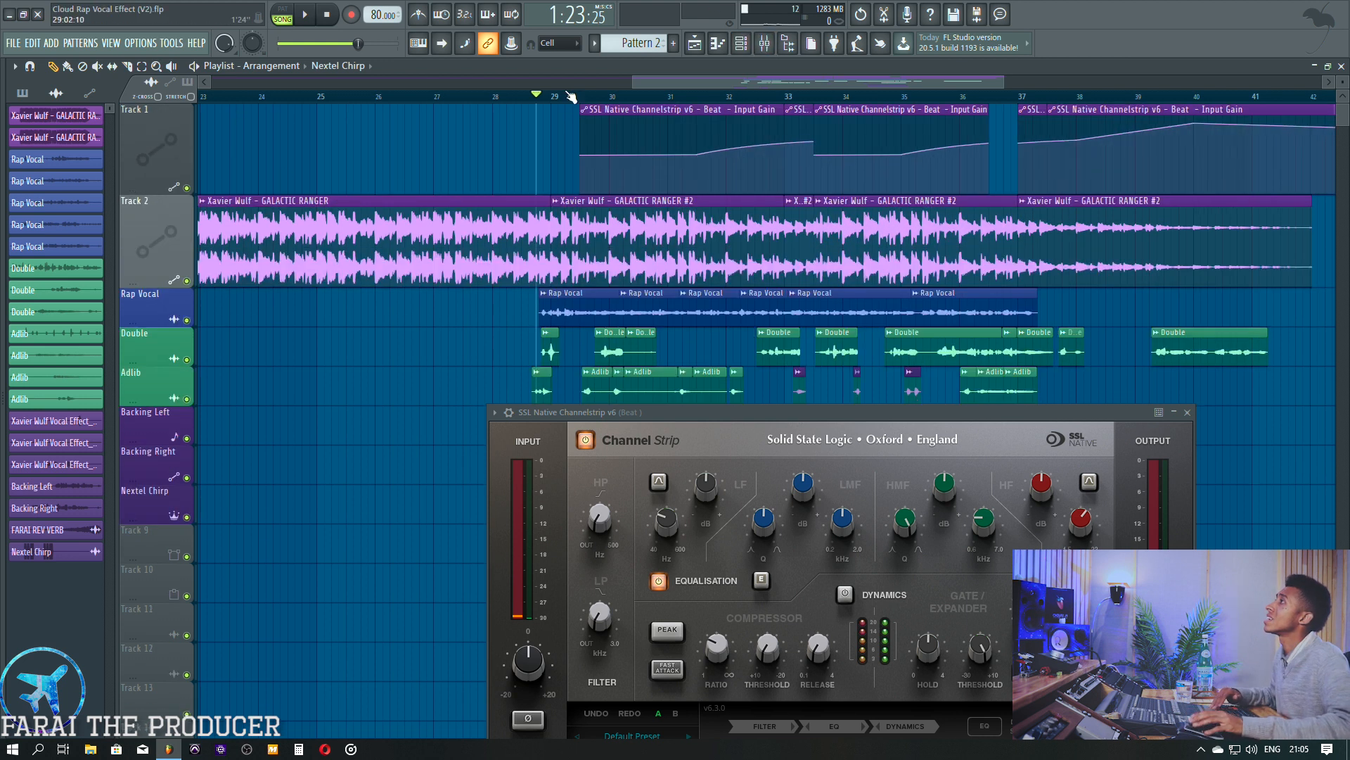
left_click(732, 96)
key("space")
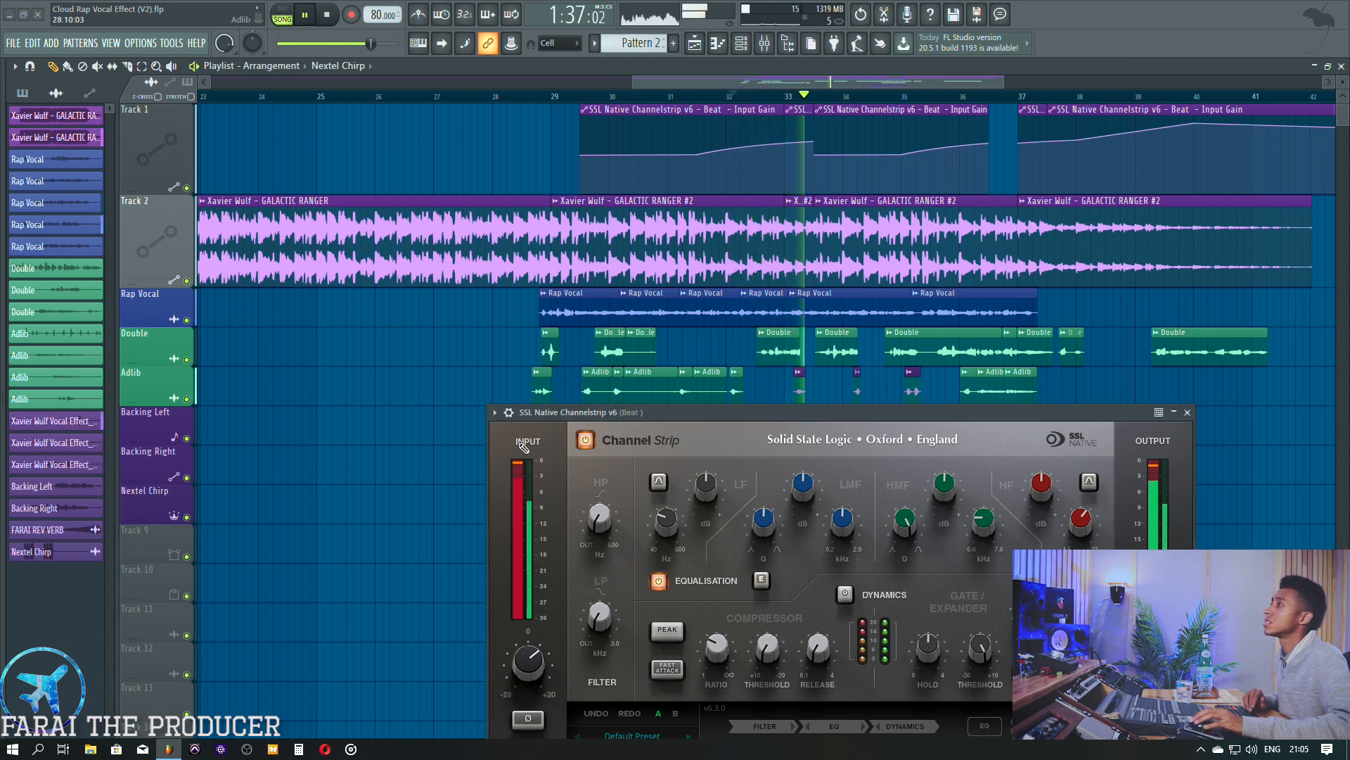
key("space")
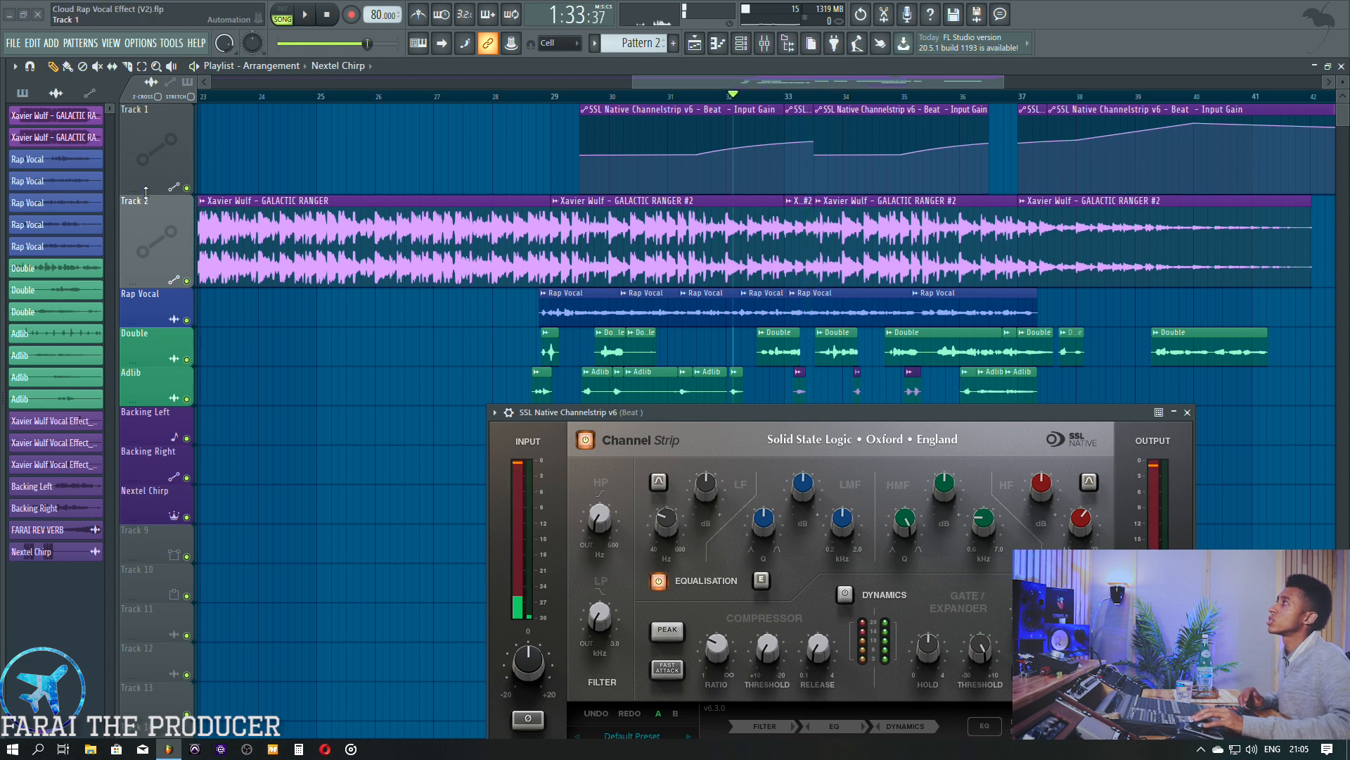
left_click_drag(146, 192, 117, 41)
left_click(764, 43)
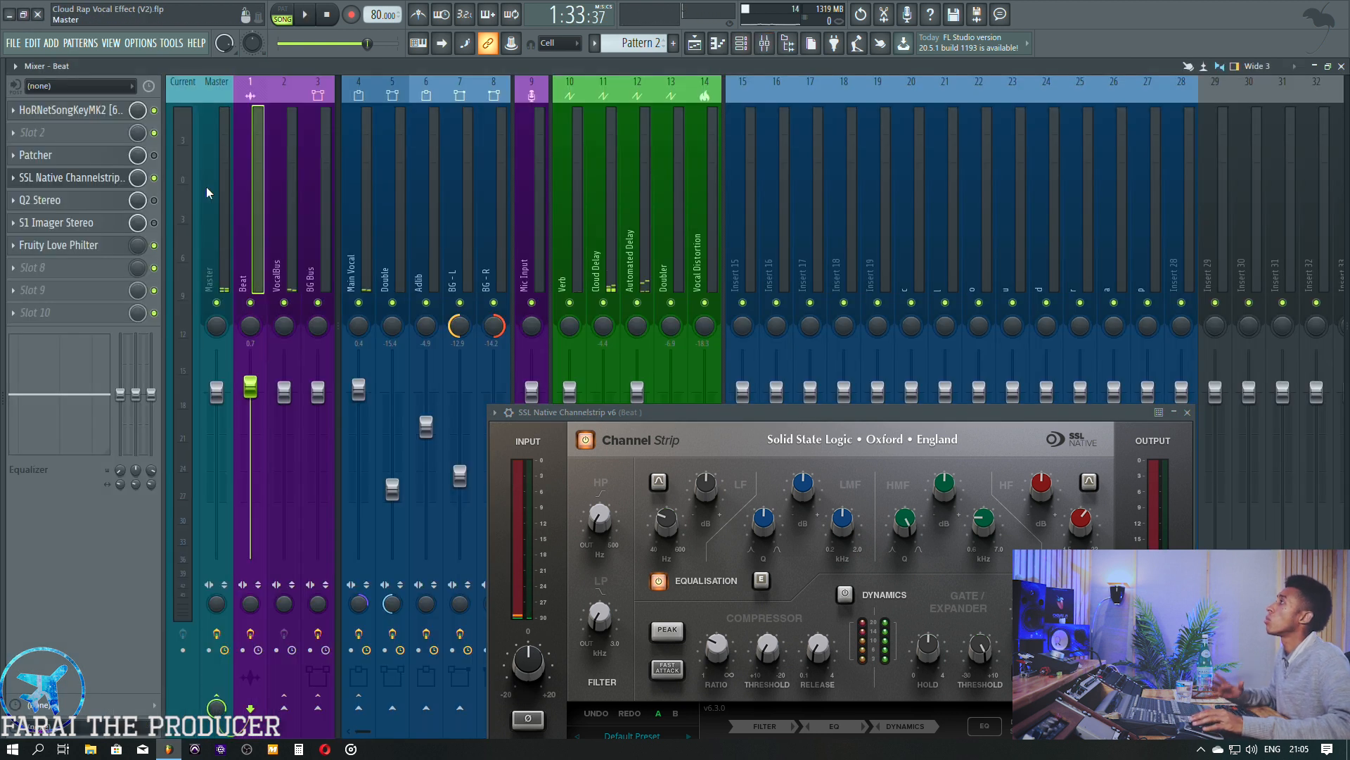
left_click(70, 177)
Open Cloud Rap EQ and DeEsser Stereo on the Main Vocal track and arrange them side by side for comparison.
left_click(360, 232)
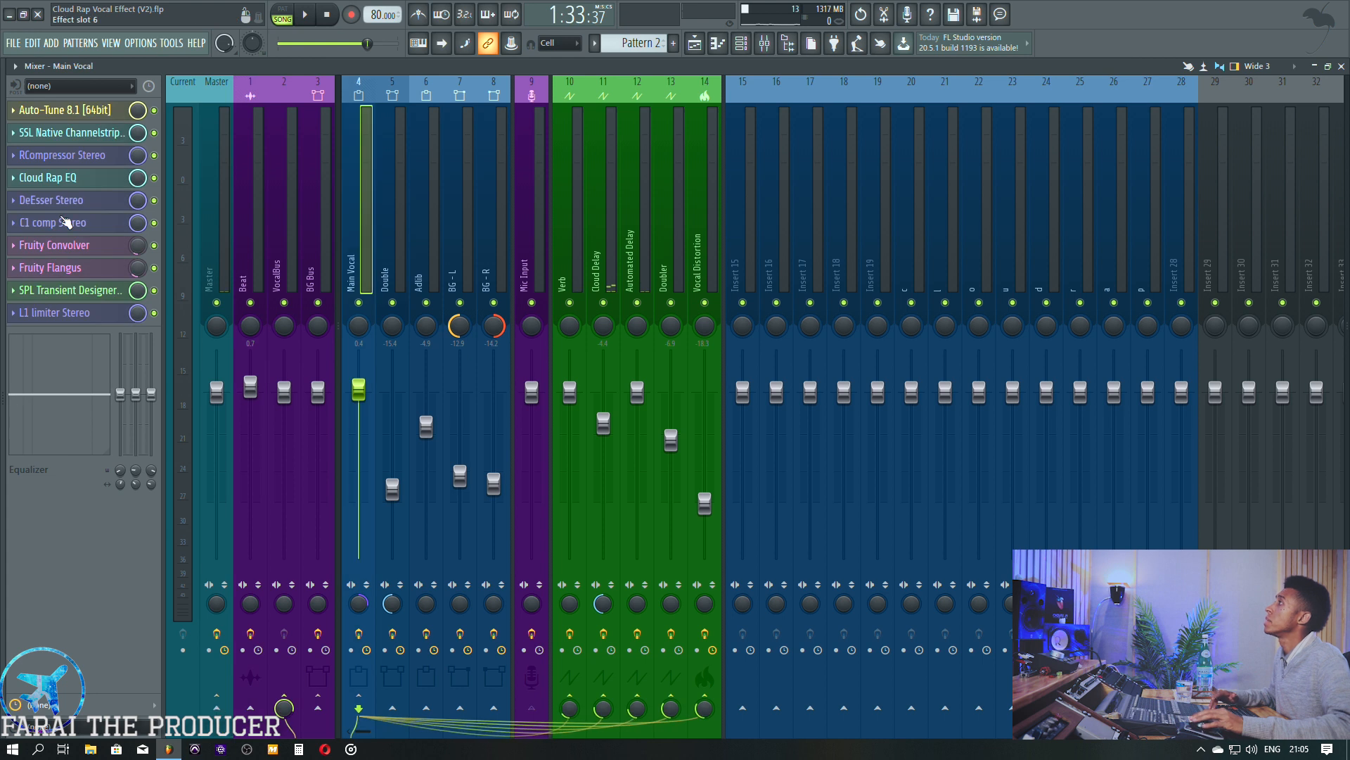
left_click(62, 201)
left_click(63, 182)
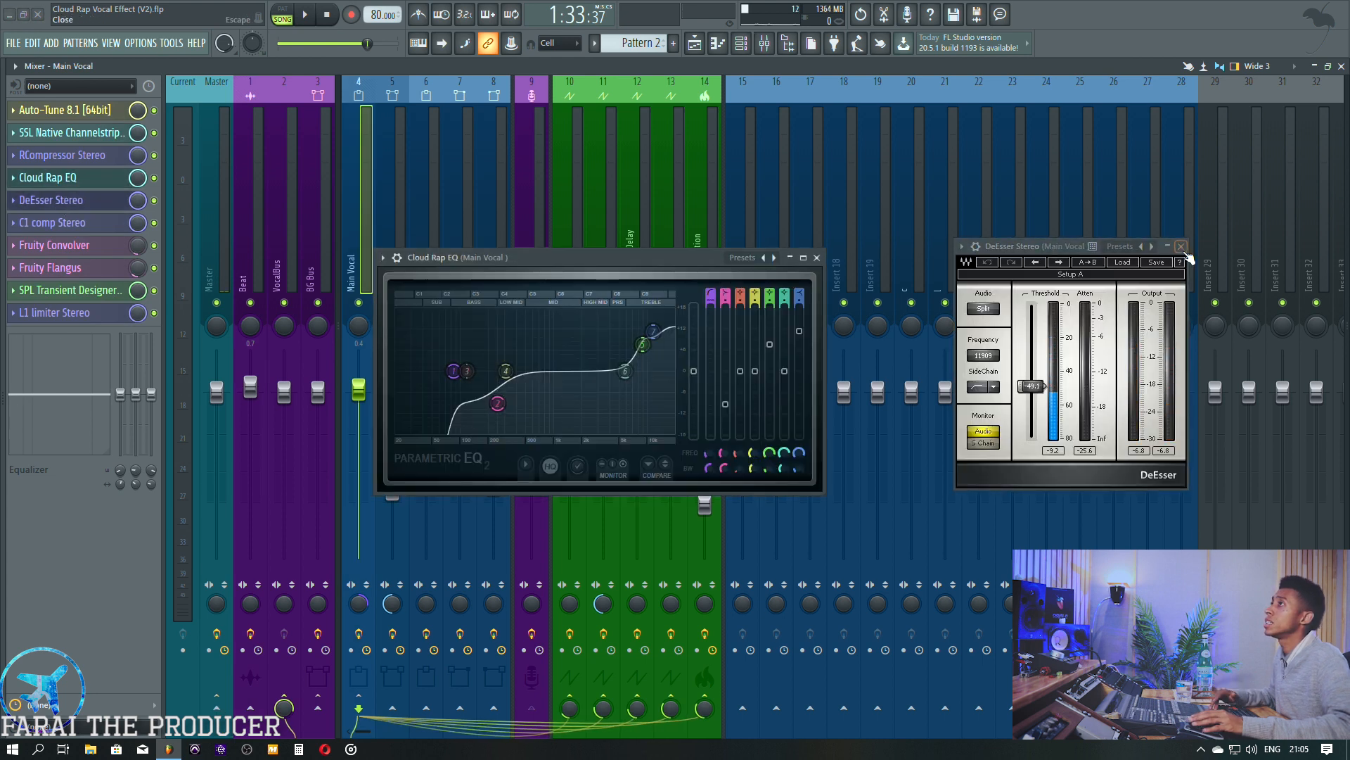
left_click(1182, 246)
left_click_drag(573, 259, 782, 262)
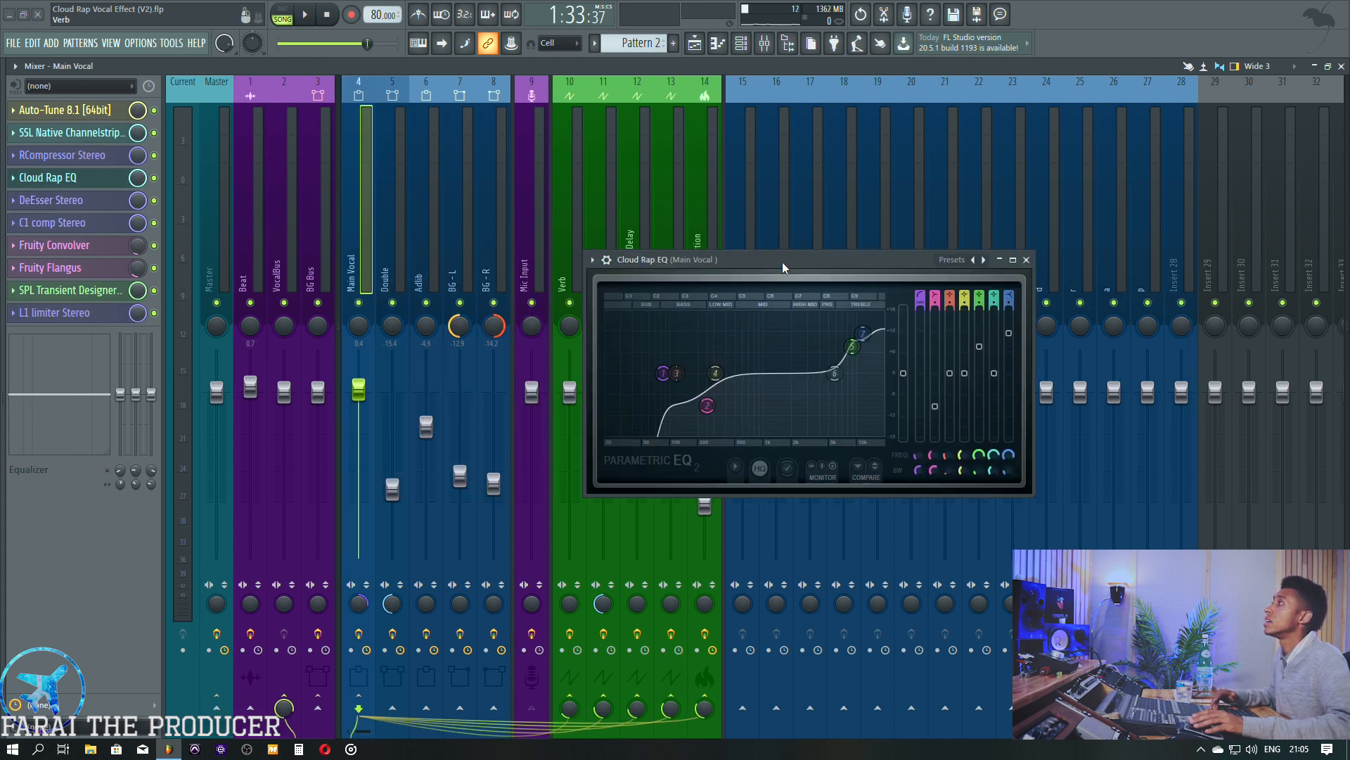
left_click(84, 201)
left_click_drag(1036, 248, 1120, 260)
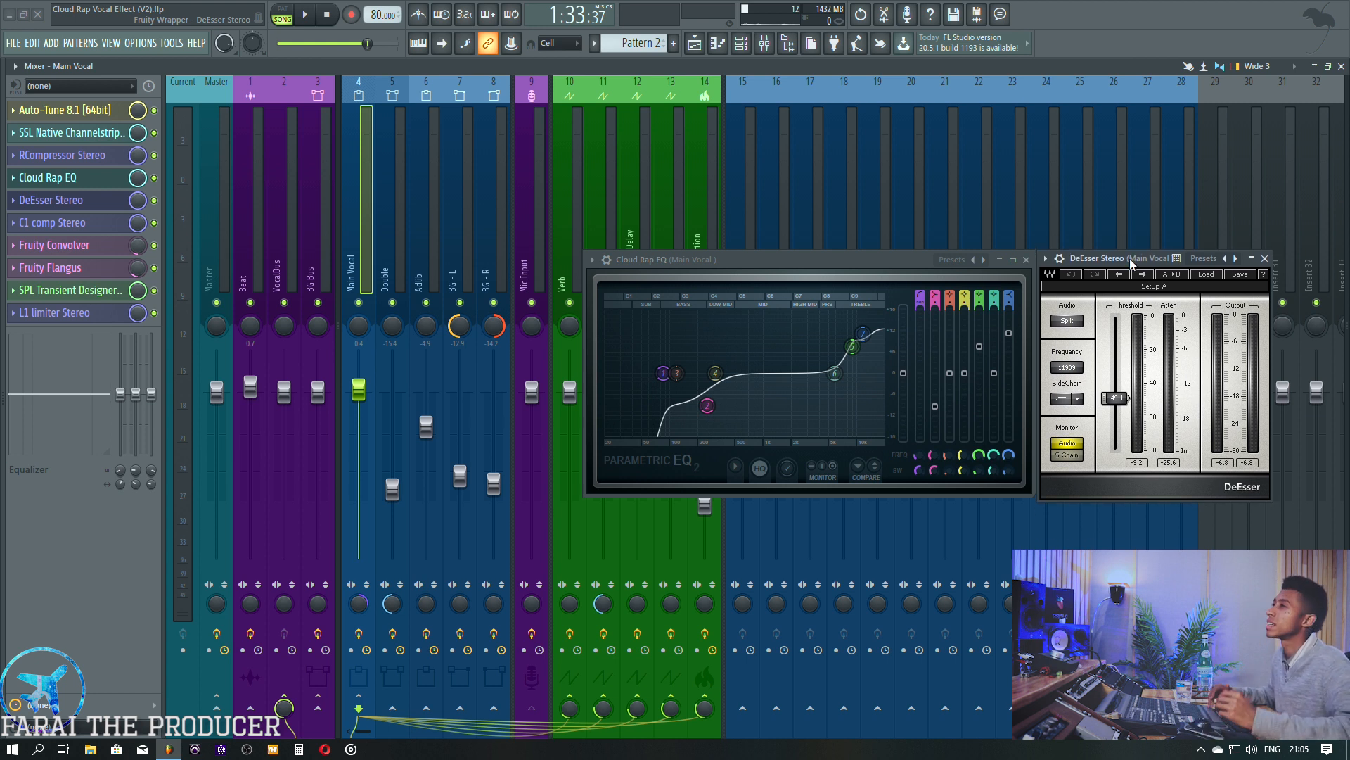
left_click_drag(1130, 260, 1127, 256)
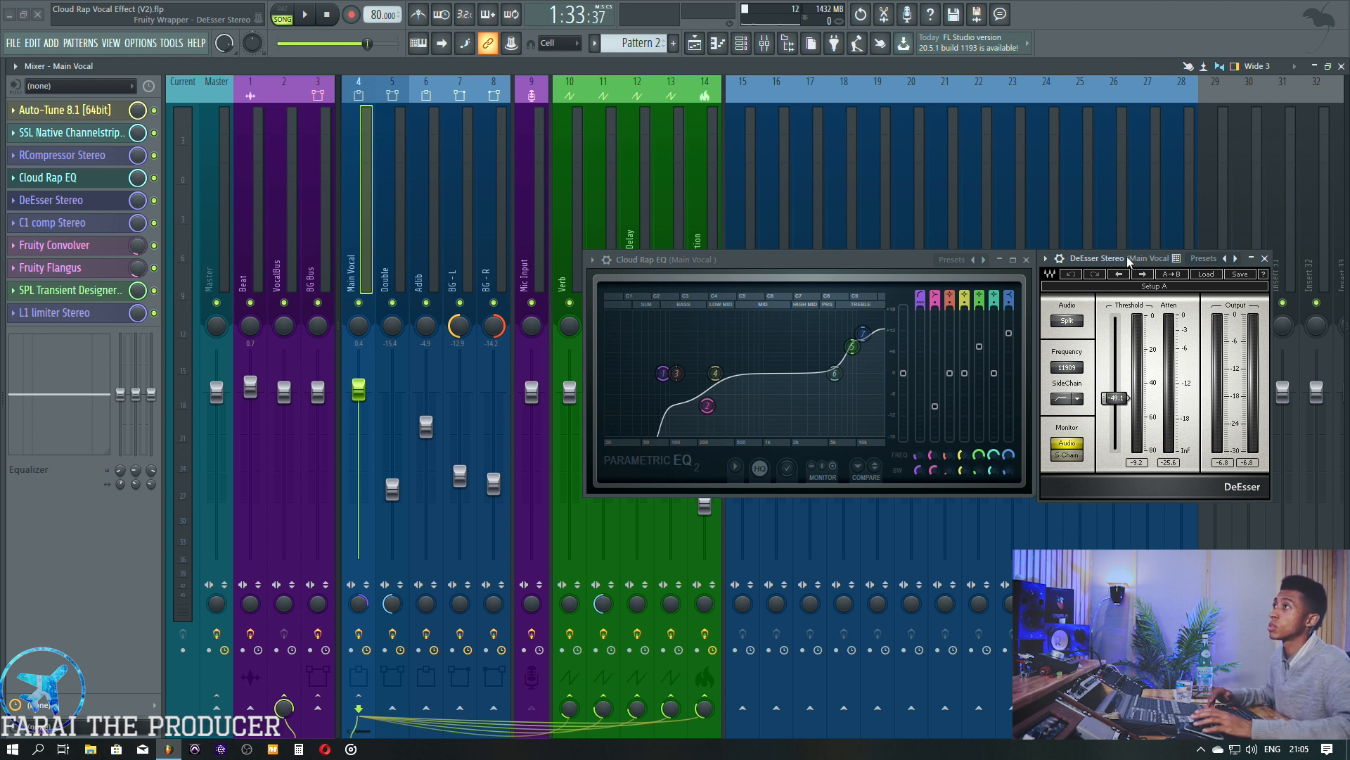
mouse_move(1128, 259)
left_mouse_down()
mouse_move(1132, 274)
mouse_move(1132, 258)
left_mouse_up()
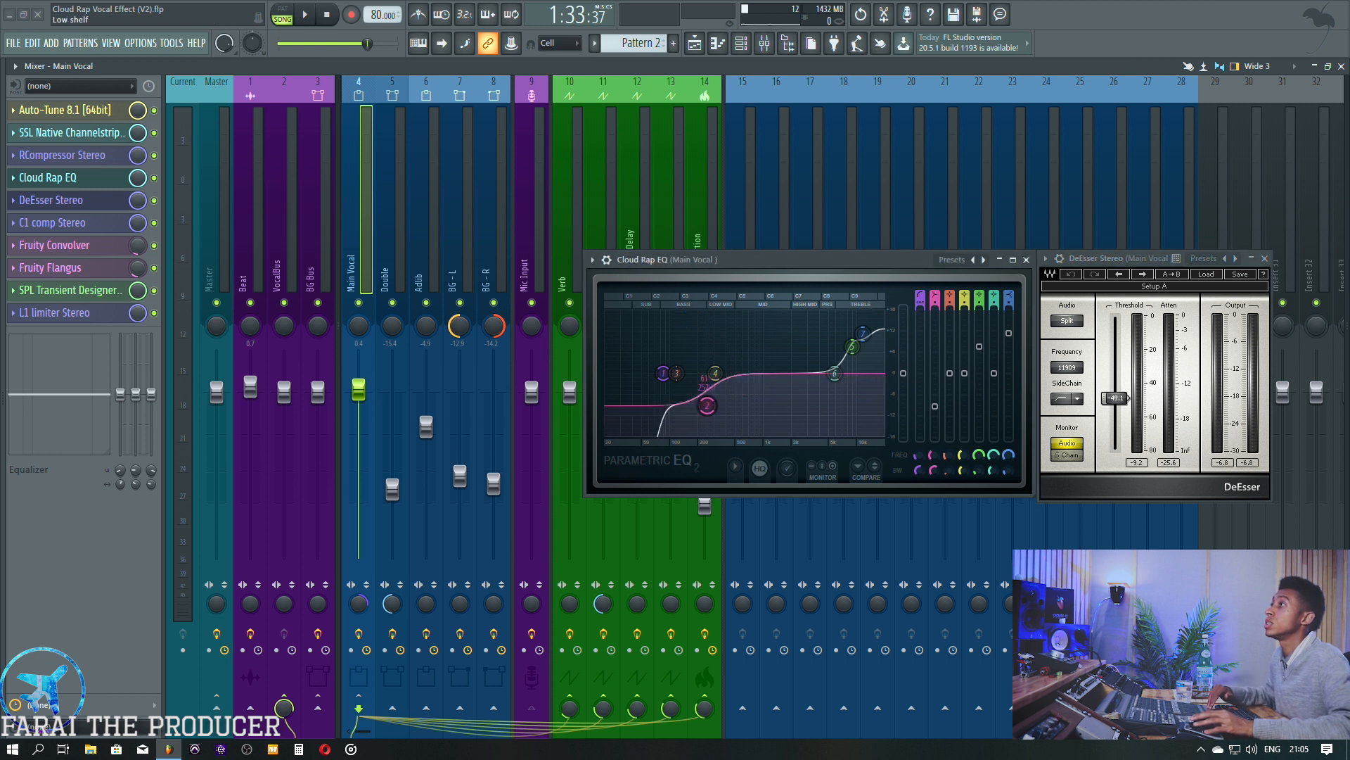
Try raising the low shelf band 2 in the Cloud Rap EQ and undo the change.
left_click_drag(937, 413, 938, 348)
key("ctrl+z")
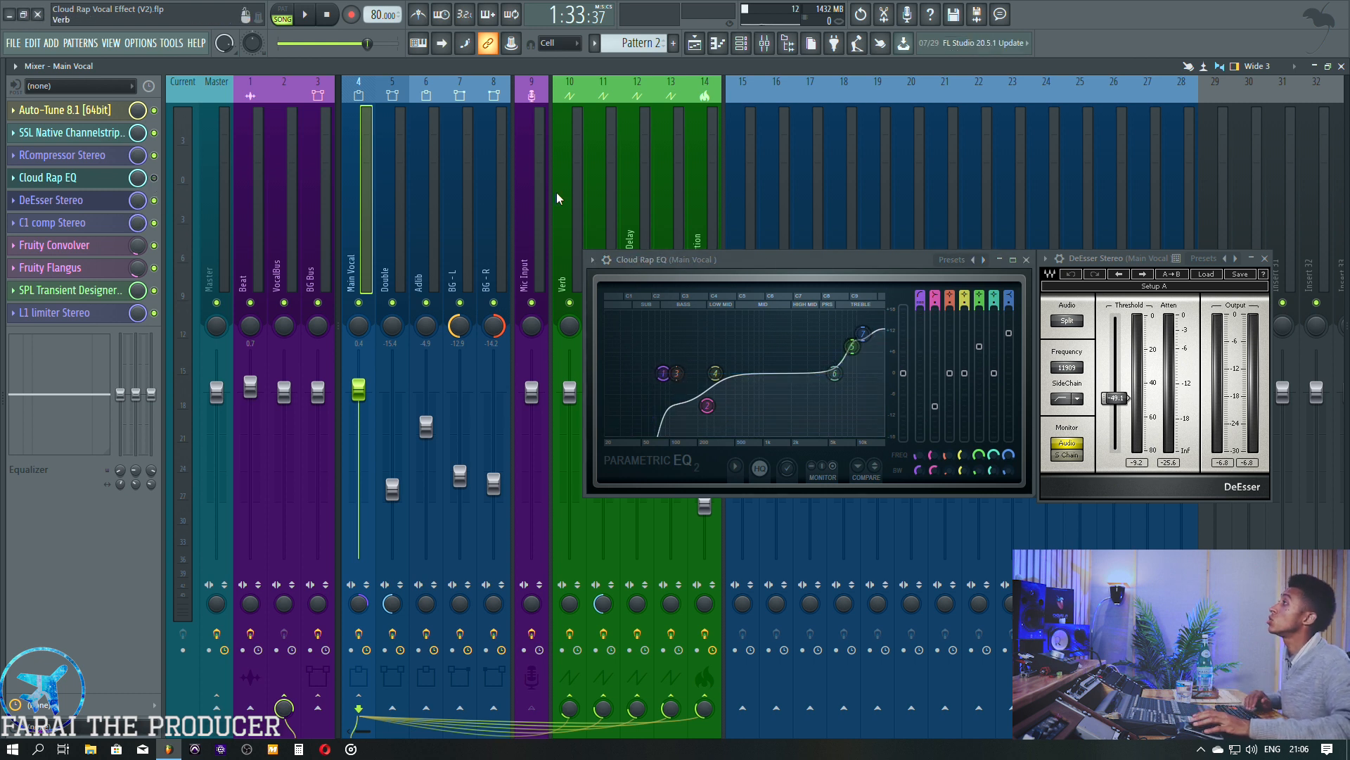
Play the song with the Cloud Rap EQ bypassed, re-enable it to compare the sound, and stop playback.
key("space")
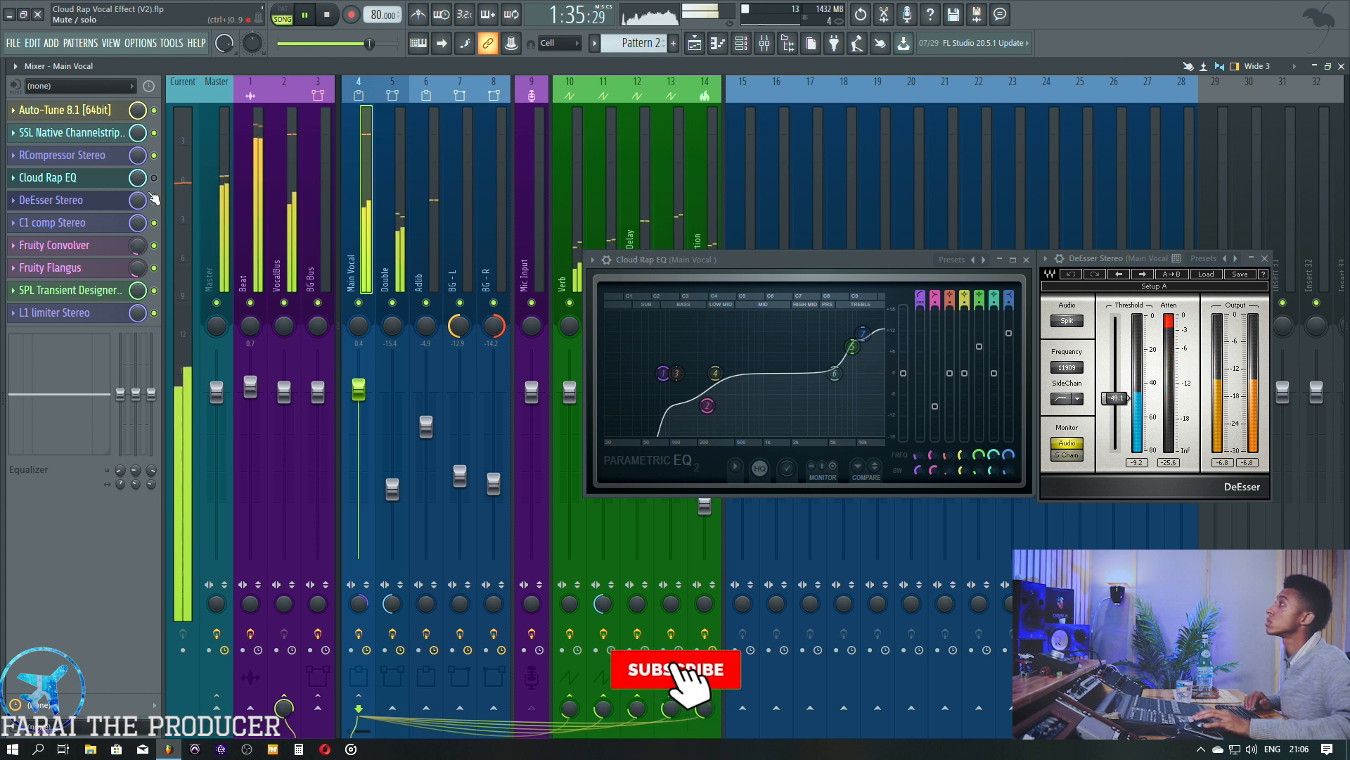
left_click(154, 178)
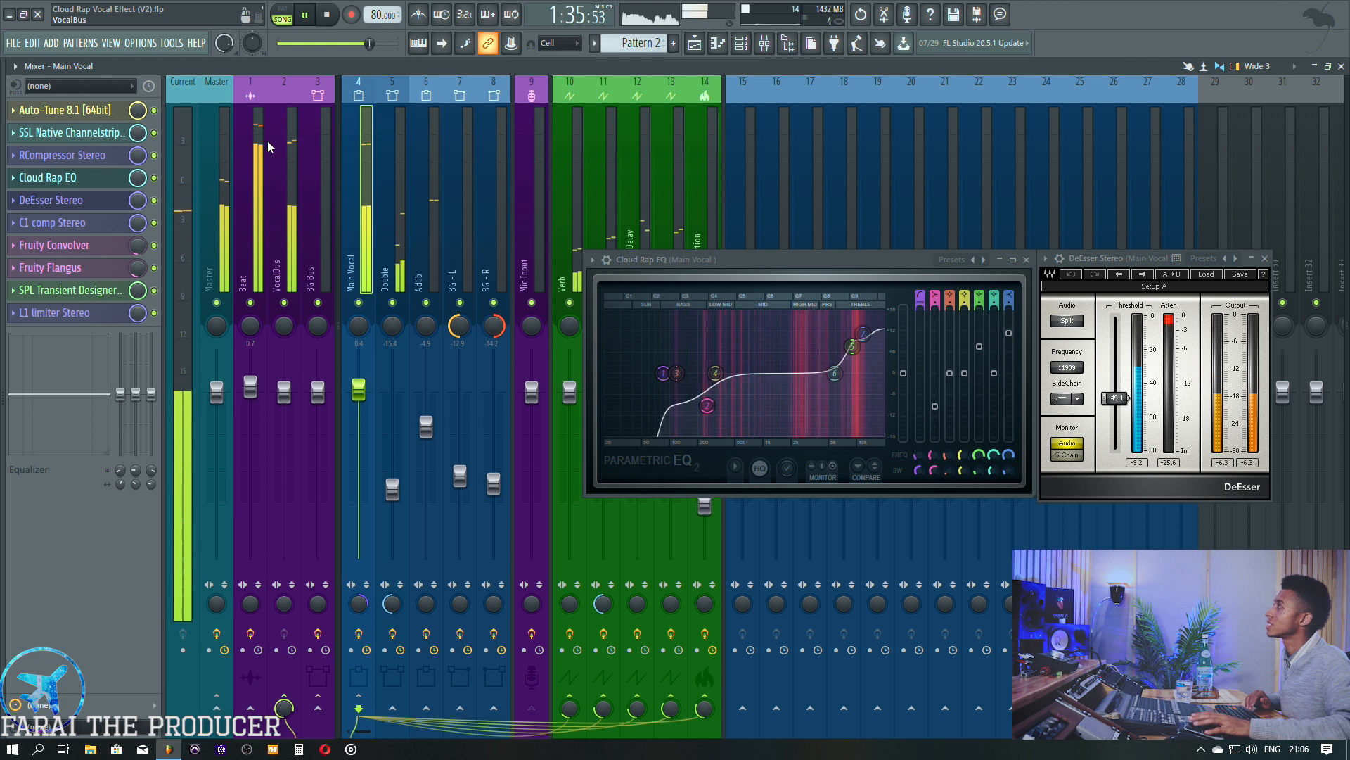
key("space")
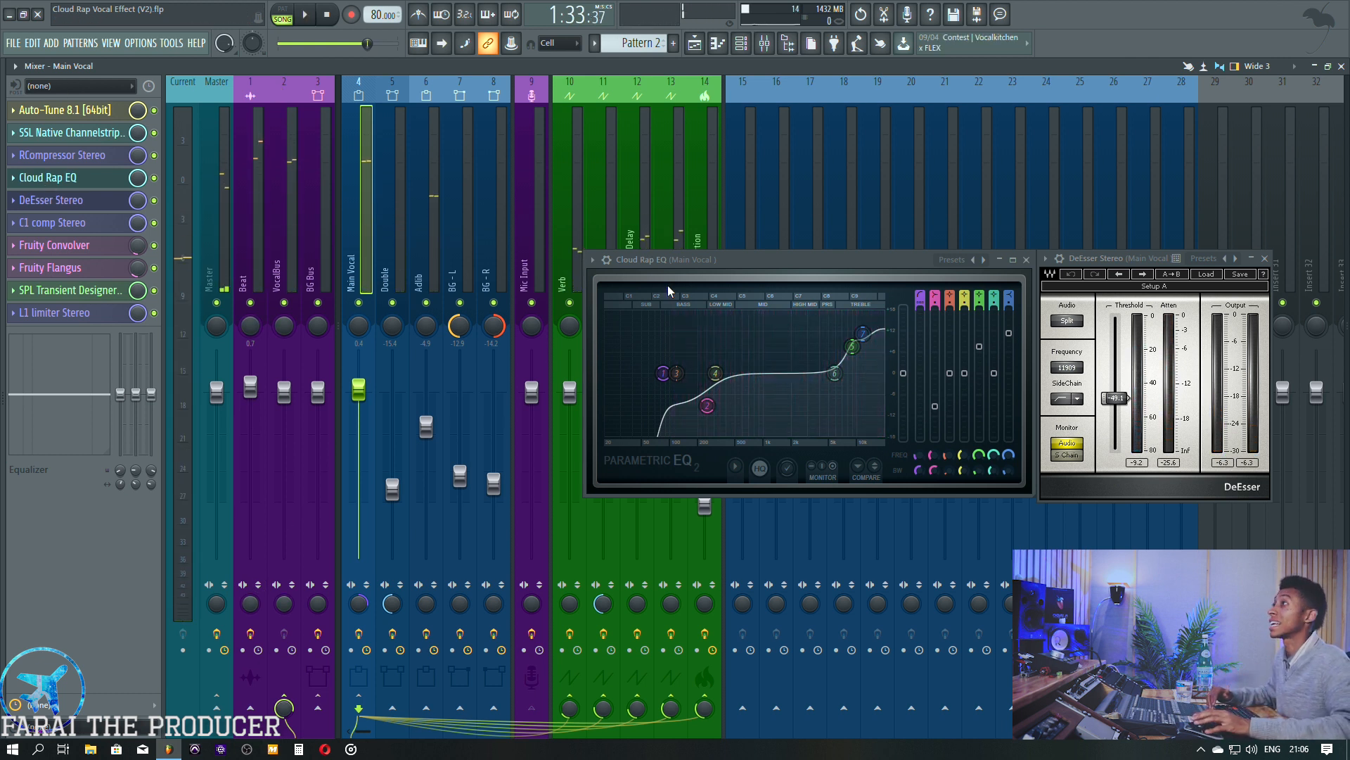
Lower the frequency of band 6 in the Cloud Rap EQ to 3480 Hz.
left_click_drag(835, 373, 807, 373)
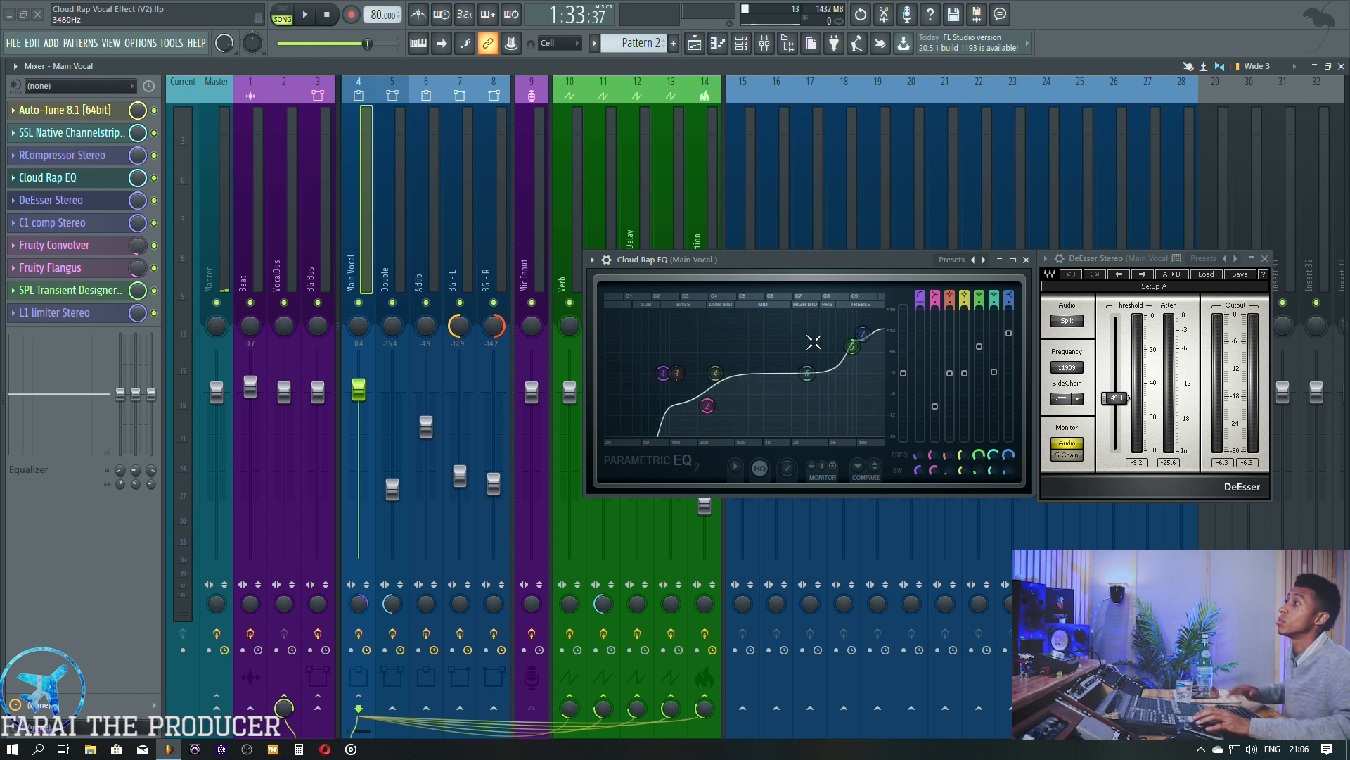
Close the Cloud Rap EQ and move the DeEsser Stereo window aside before closing it as well.
left_click(75, 182)
left_click_drag(1118, 260, 931, 203)
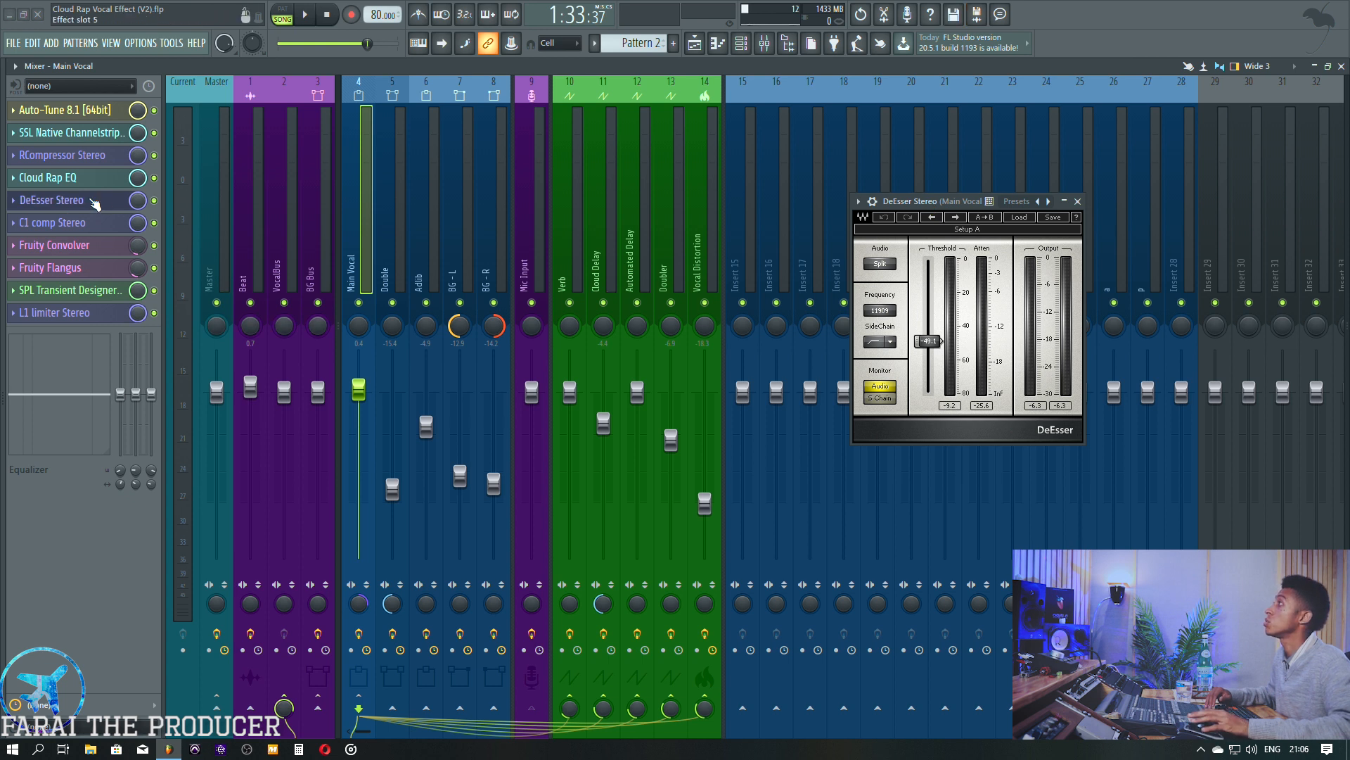
left_click(94, 203)
Open C1 comp Stereo on the Main Vocal track, play the song through it and stop playback.
left_click(67, 224)
left_click_drag(879, 421, 727, 289)
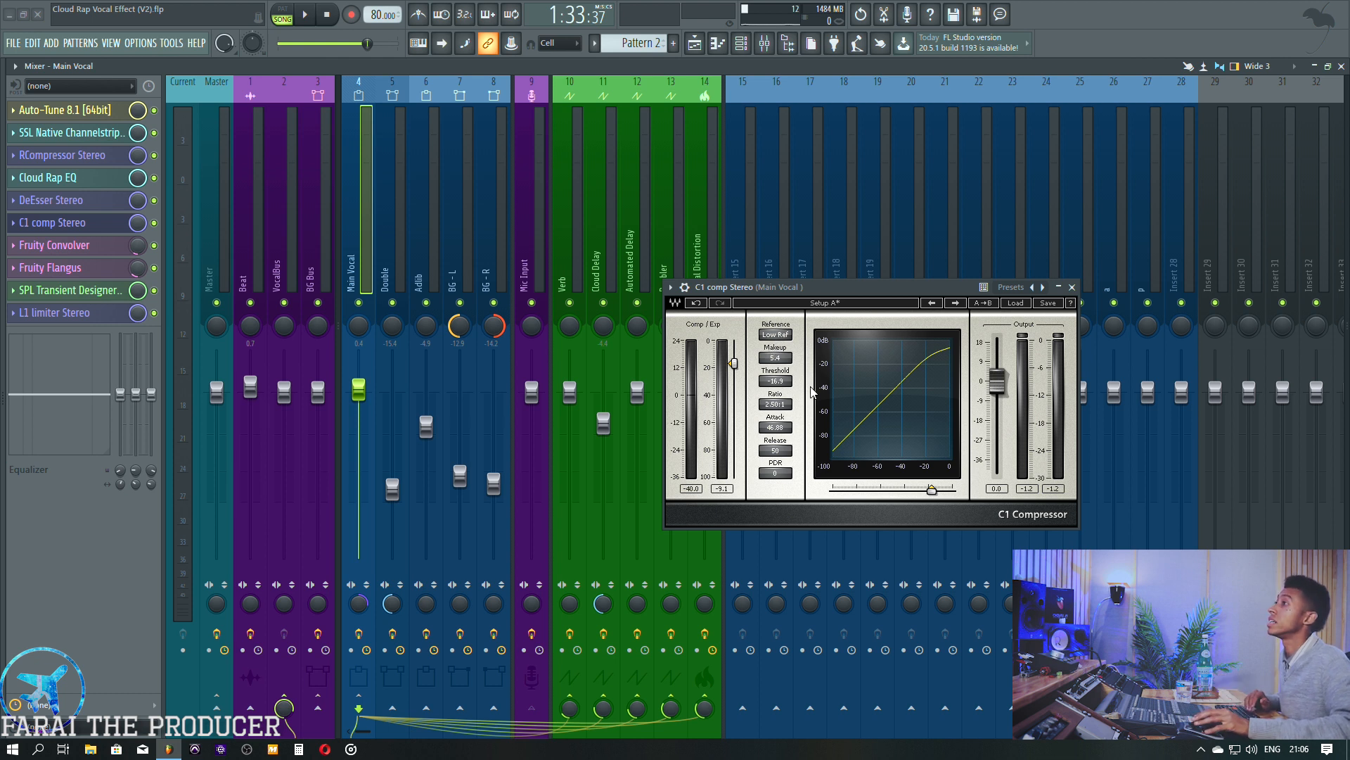
key("space")
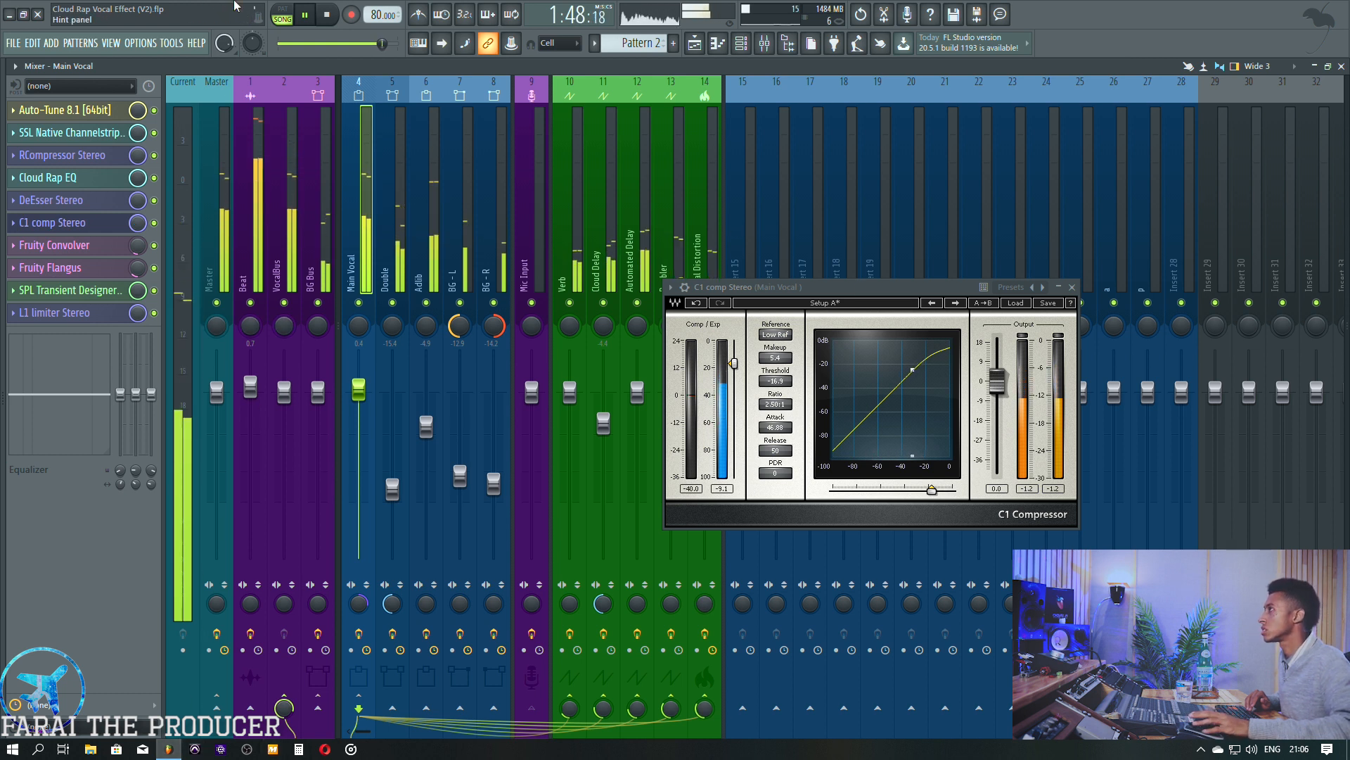
key("space")
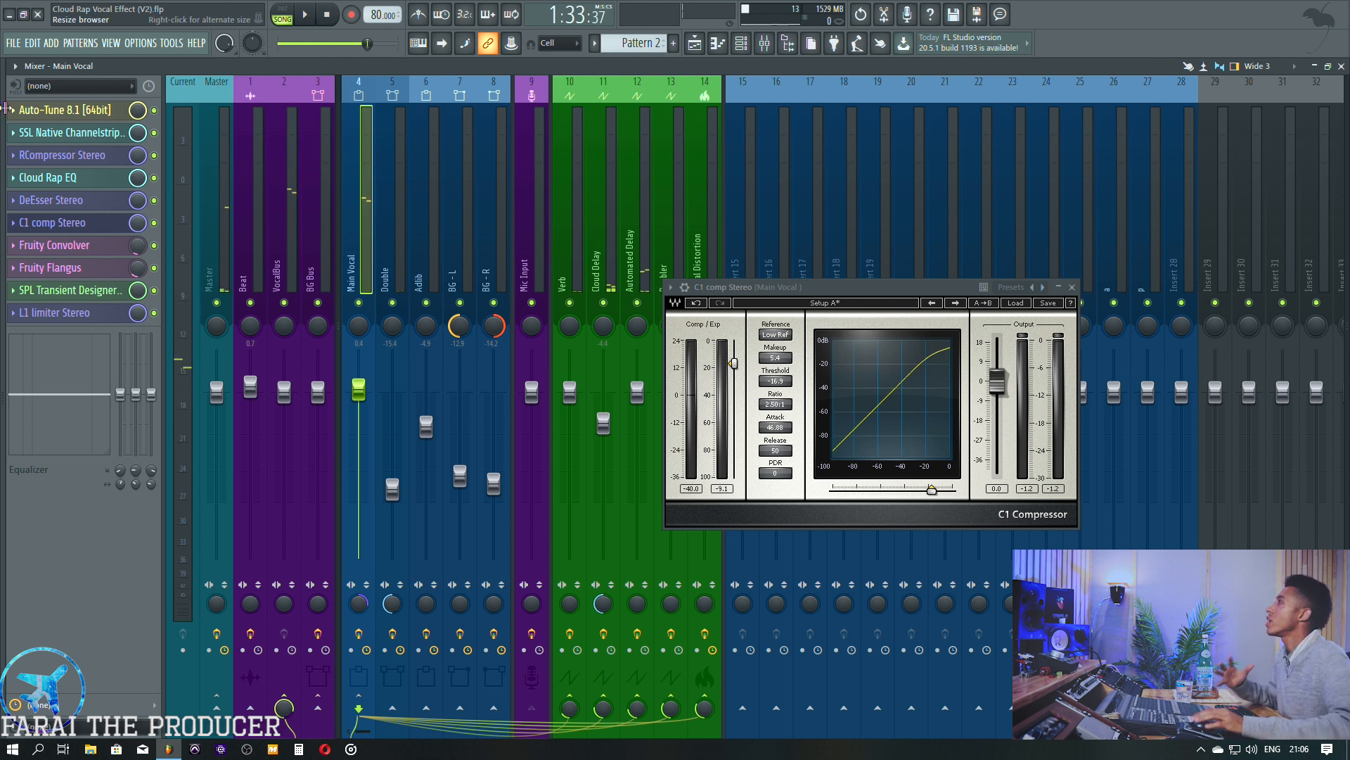
Open Fruity Convolver and Fruity Flangus in place of the C1 compressor and turn the Convolver's dry level all the way down.
left_click(56, 223)
left_click(70, 245)
left_click(70, 267)
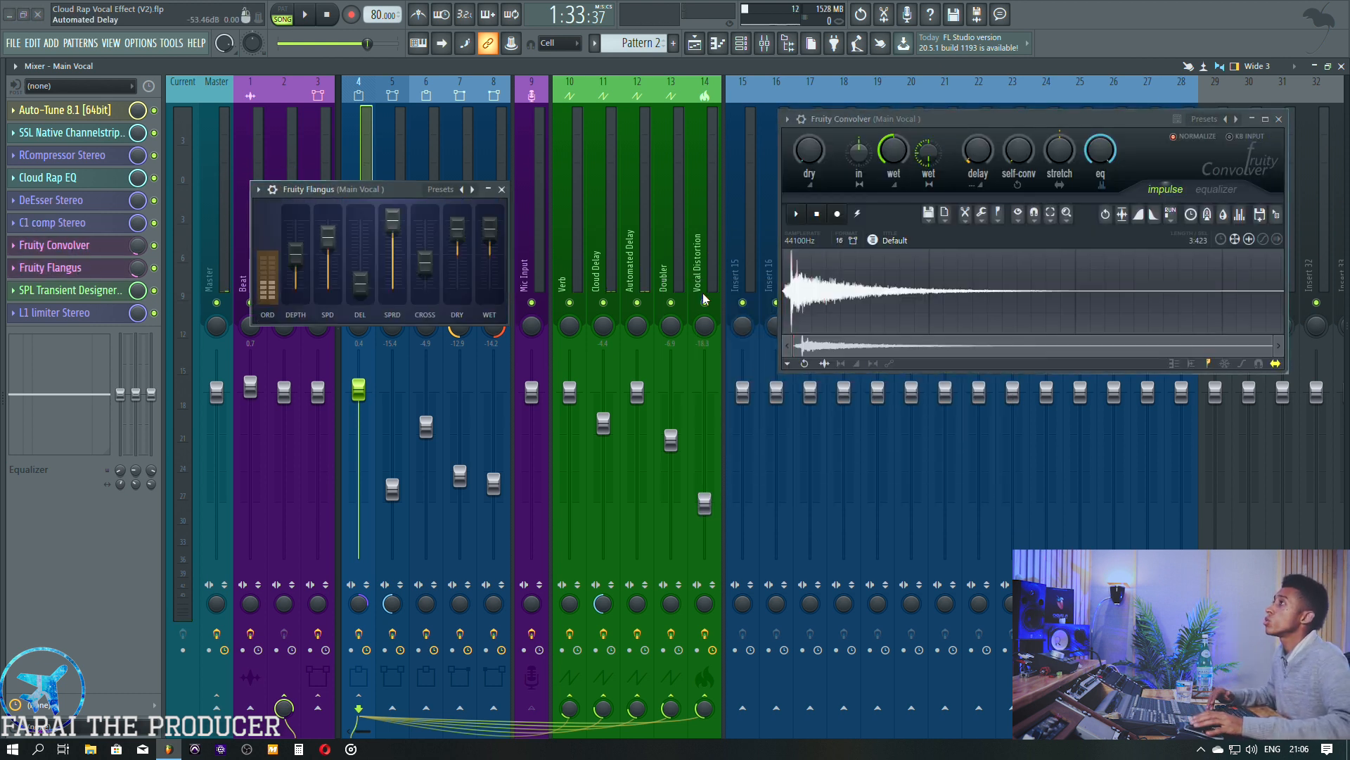
left_click_drag(393, 193, 1009, 445)
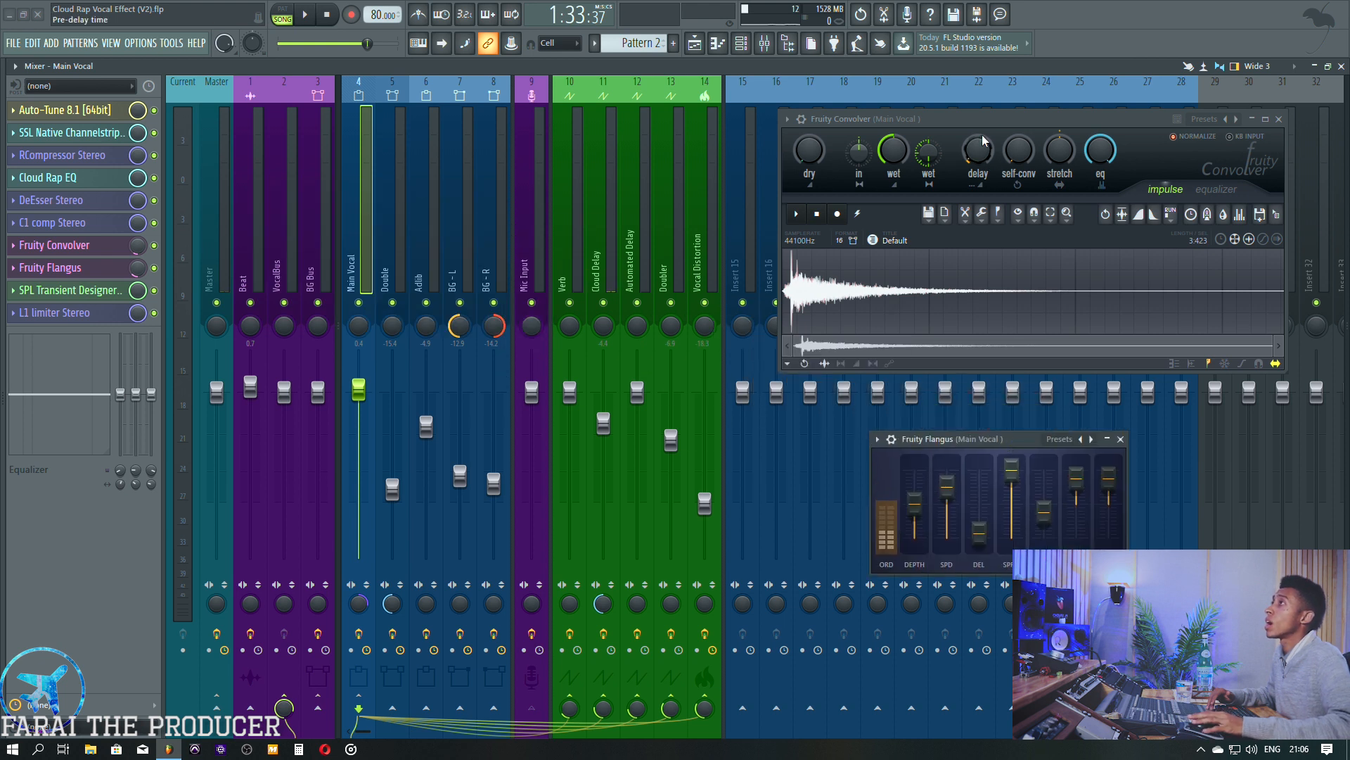
left_click_drag(980, 124, 972, 162)
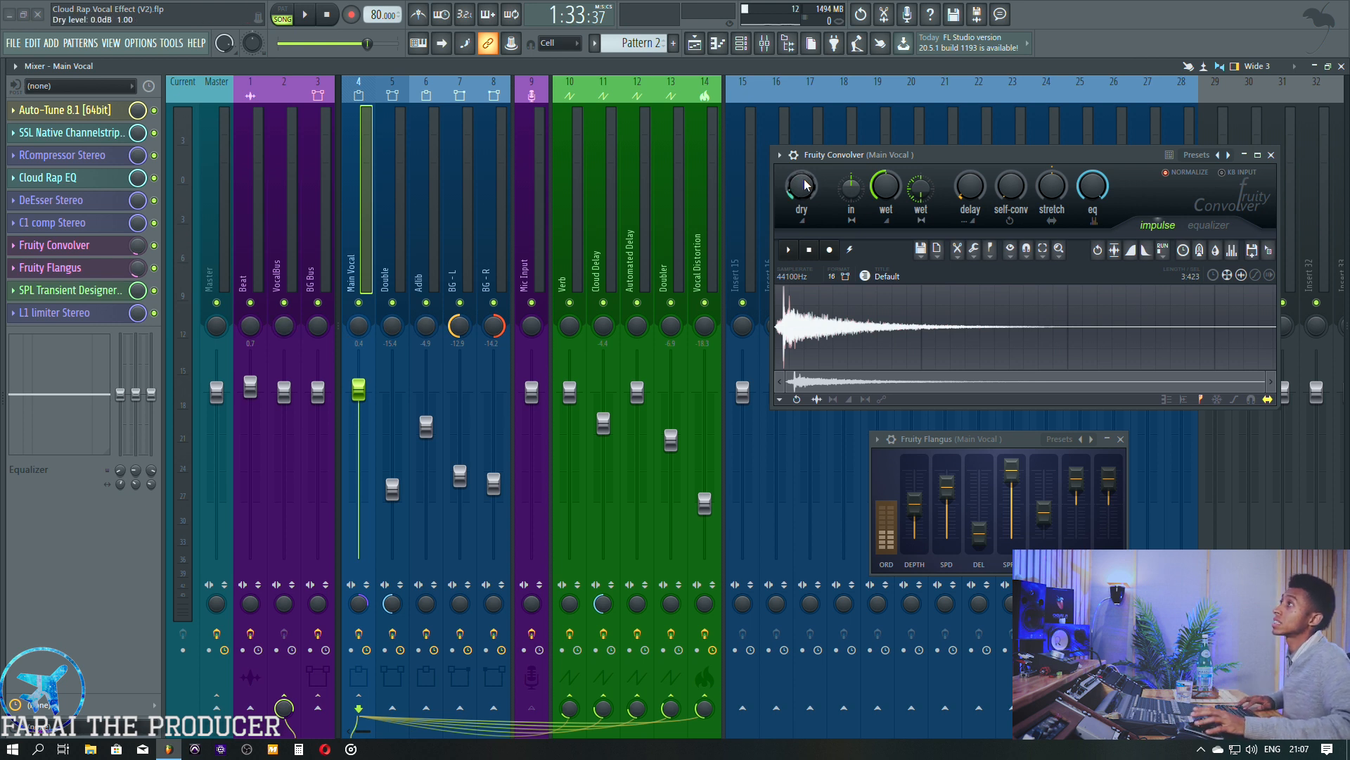
left_click_drag(810, 187, 809, 253)
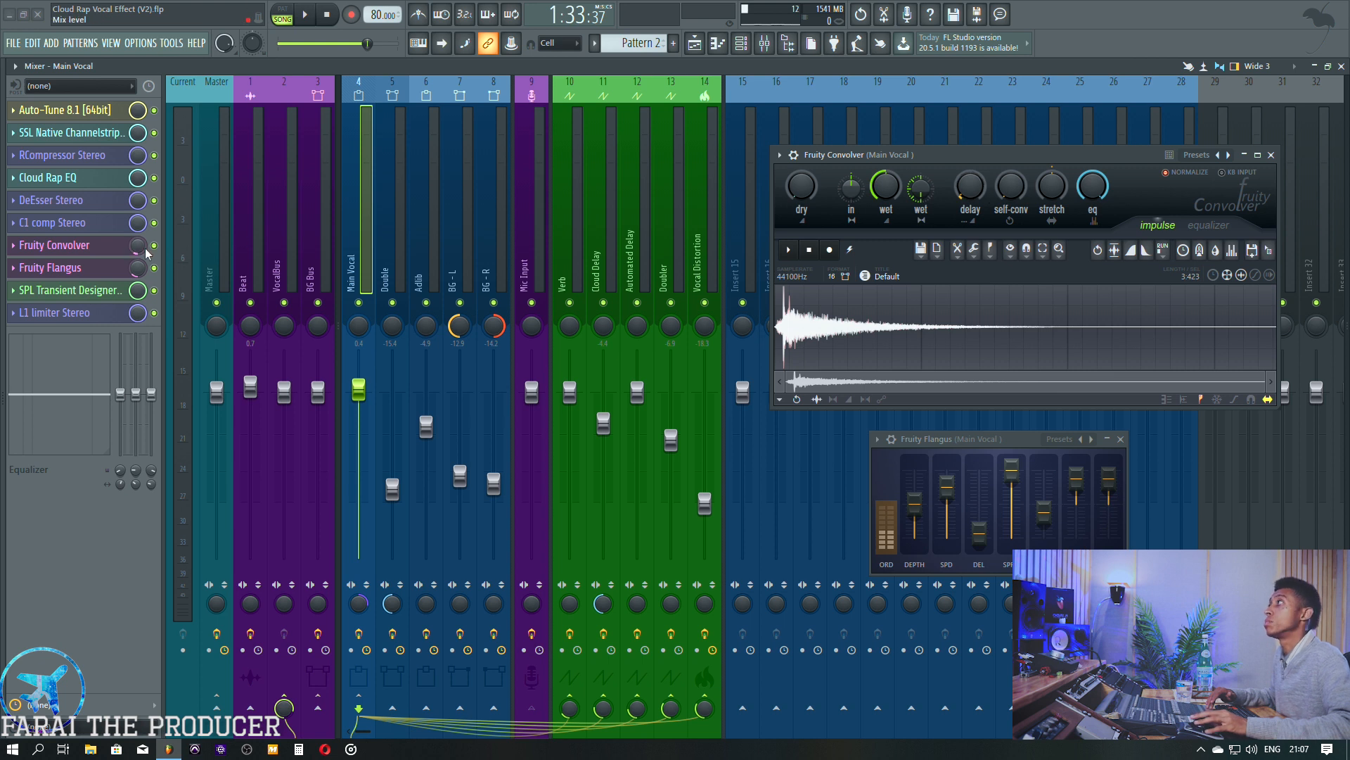
Try a higher mix level for the Fruity Convolver slot during playback and undo the change.
left_click_drag(138, 247, 137, 232)
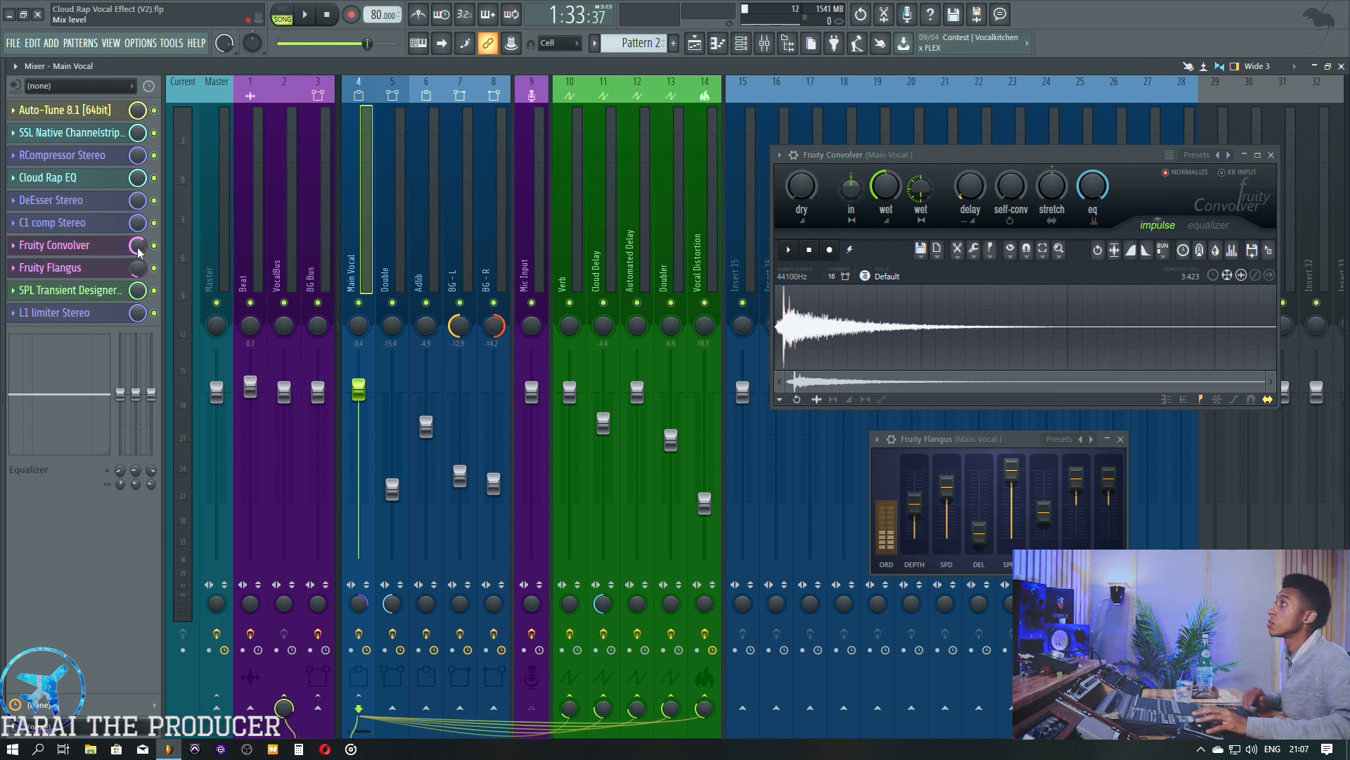
key("space")
key("space")
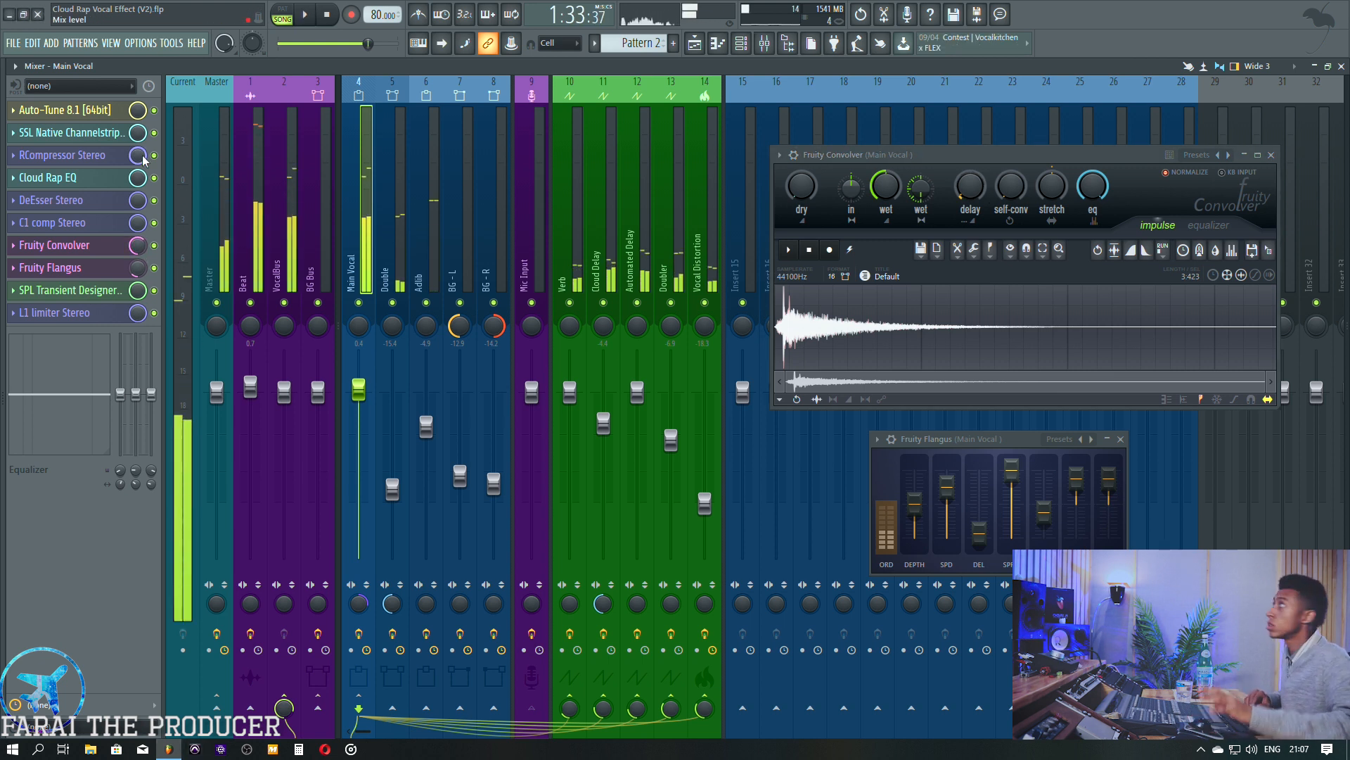
key("ctrl+z")
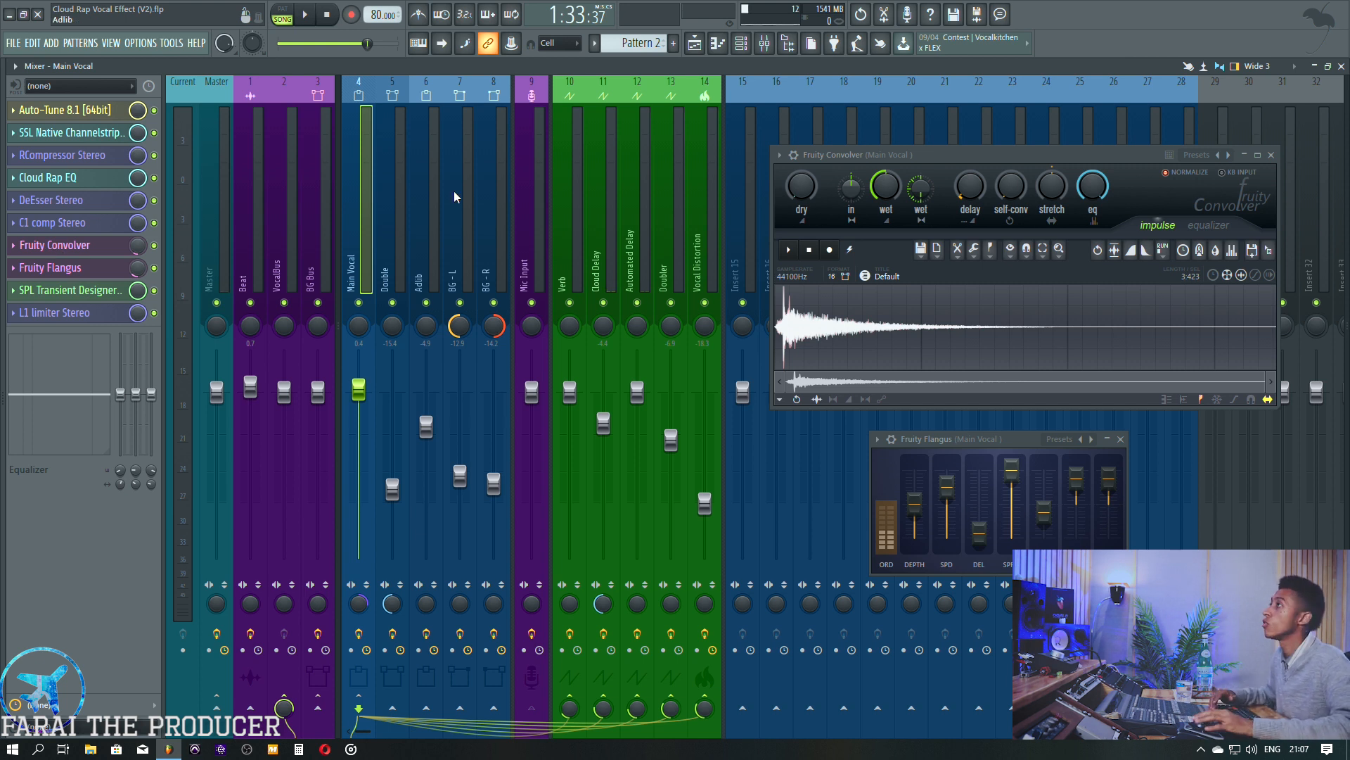
Browse the preset list of the Fruity Convolver and dismiss it without choosing a preset.
left_click(780, 156)
mouse_move(799, 209)
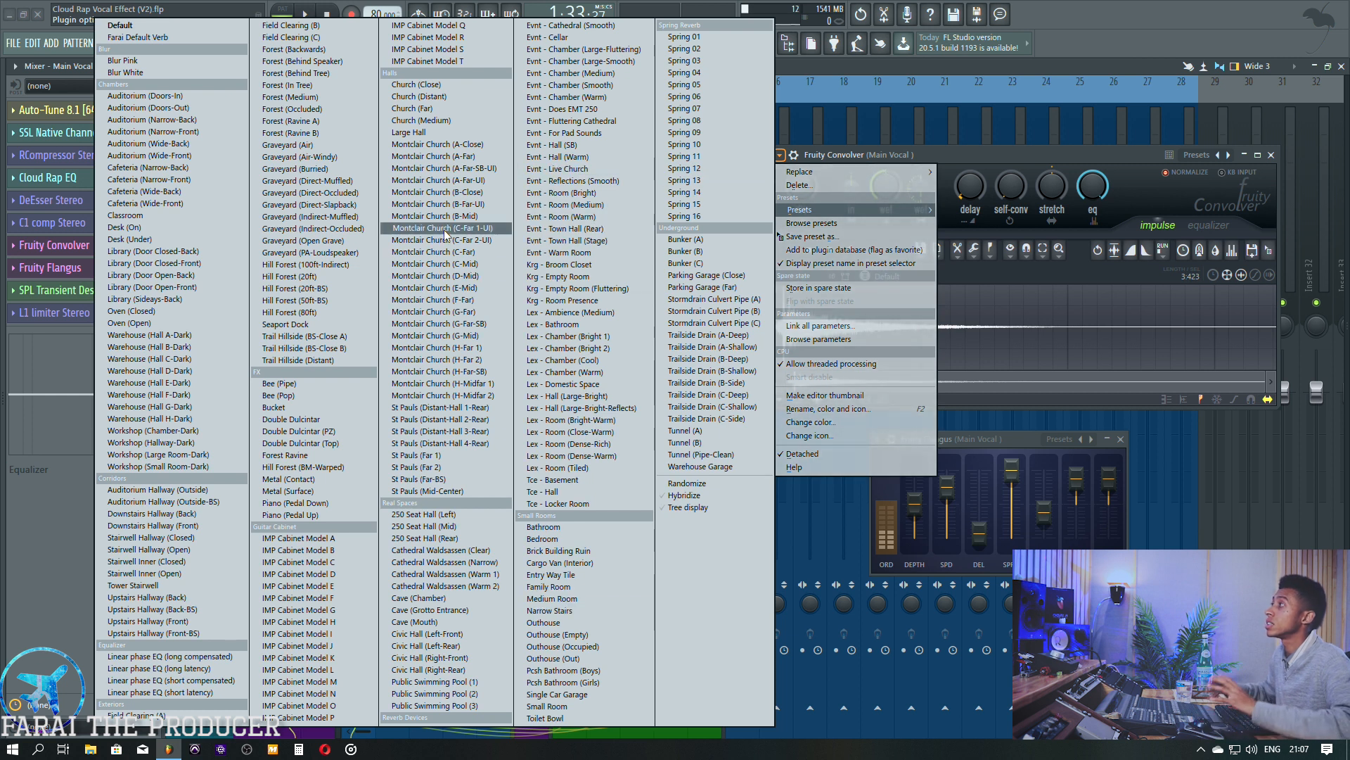
left_click(470, 192)
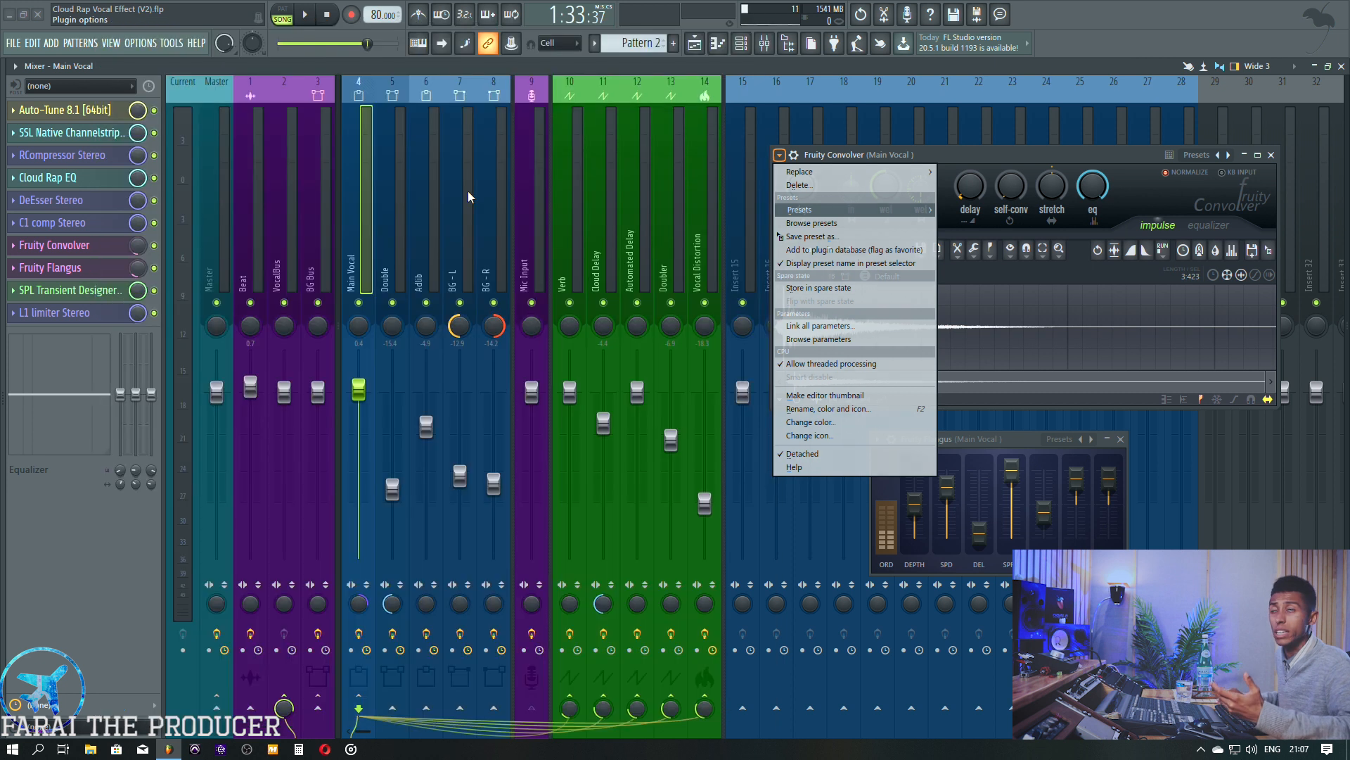
left_click(74, 274)
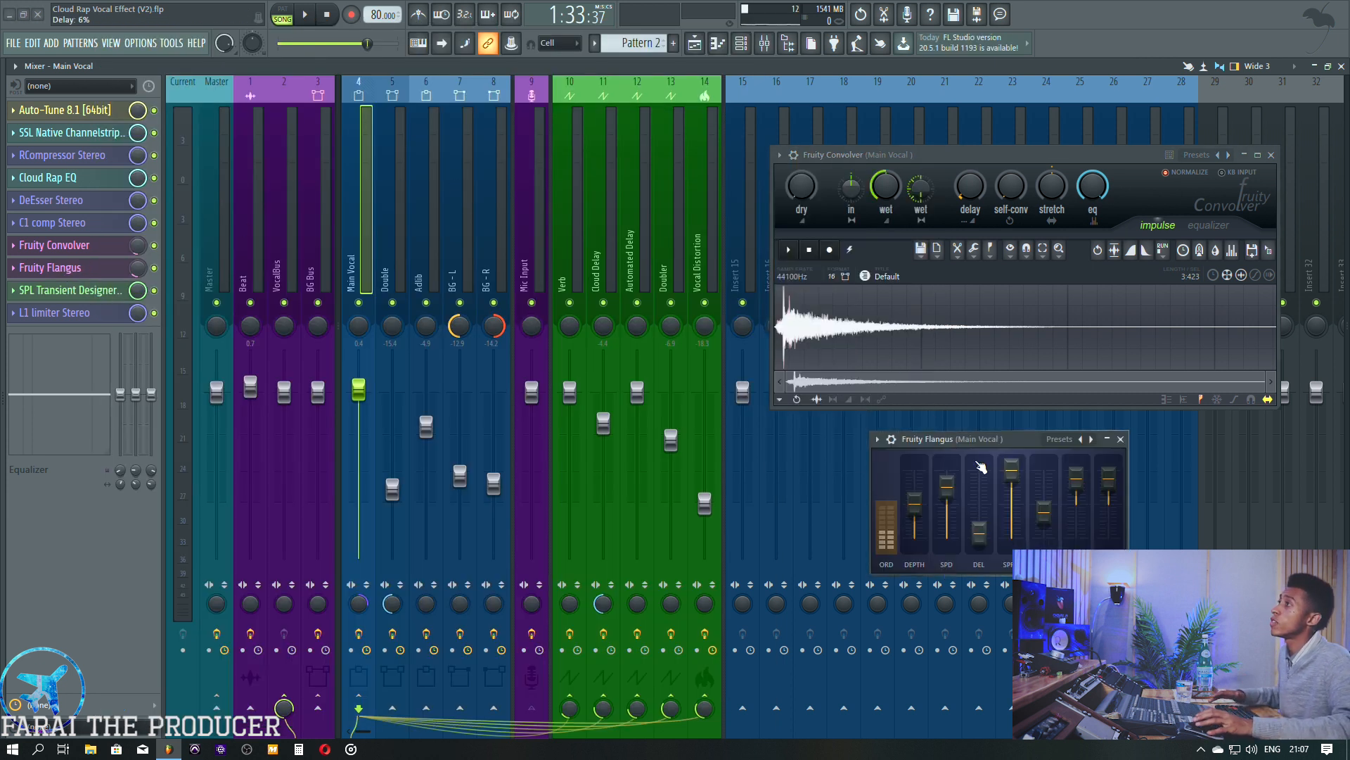
Open SPL Transient Designer Plus on the Main Vocal track and close the Fruity Convolver and Fruity Flangus windows.
left_click_drag(972, 442, 979, 422)
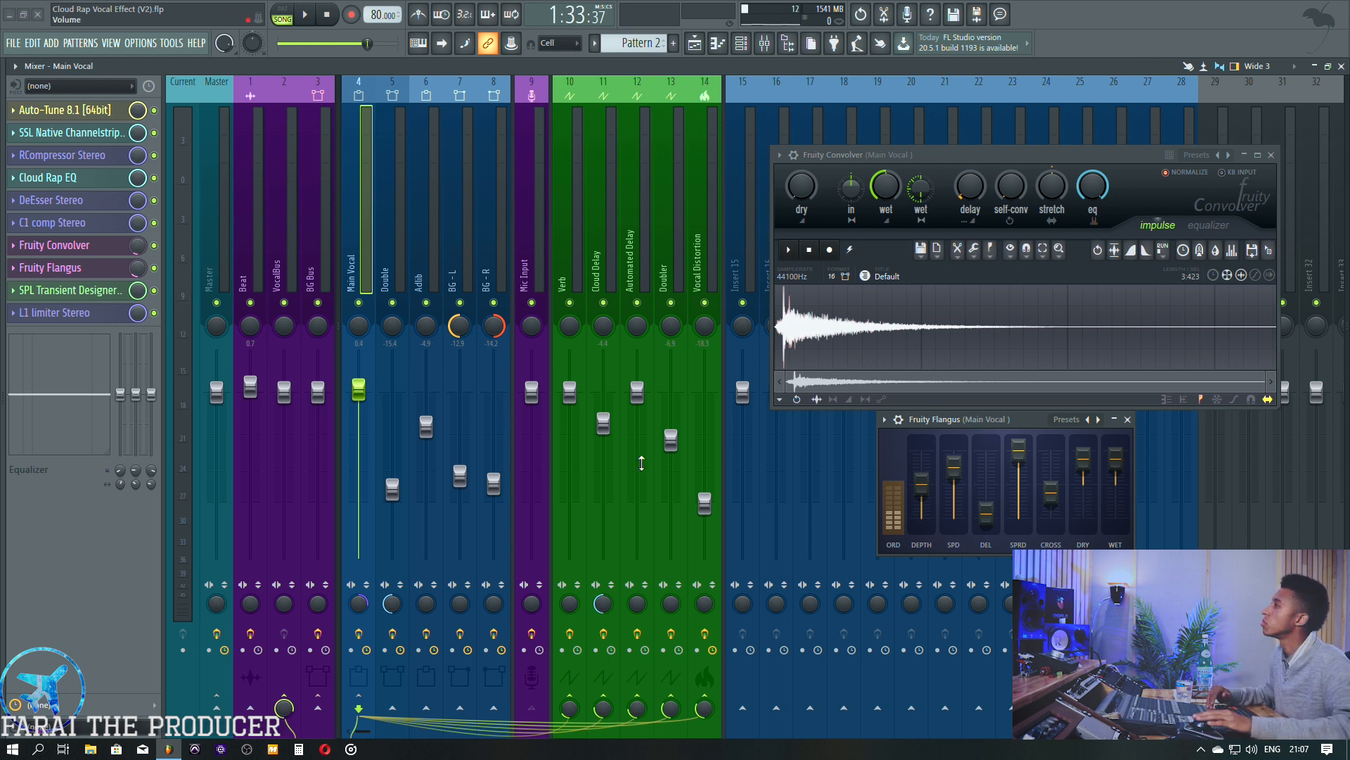
left_click(95, 290)
left_click_drag(817, 227, 639, 254)
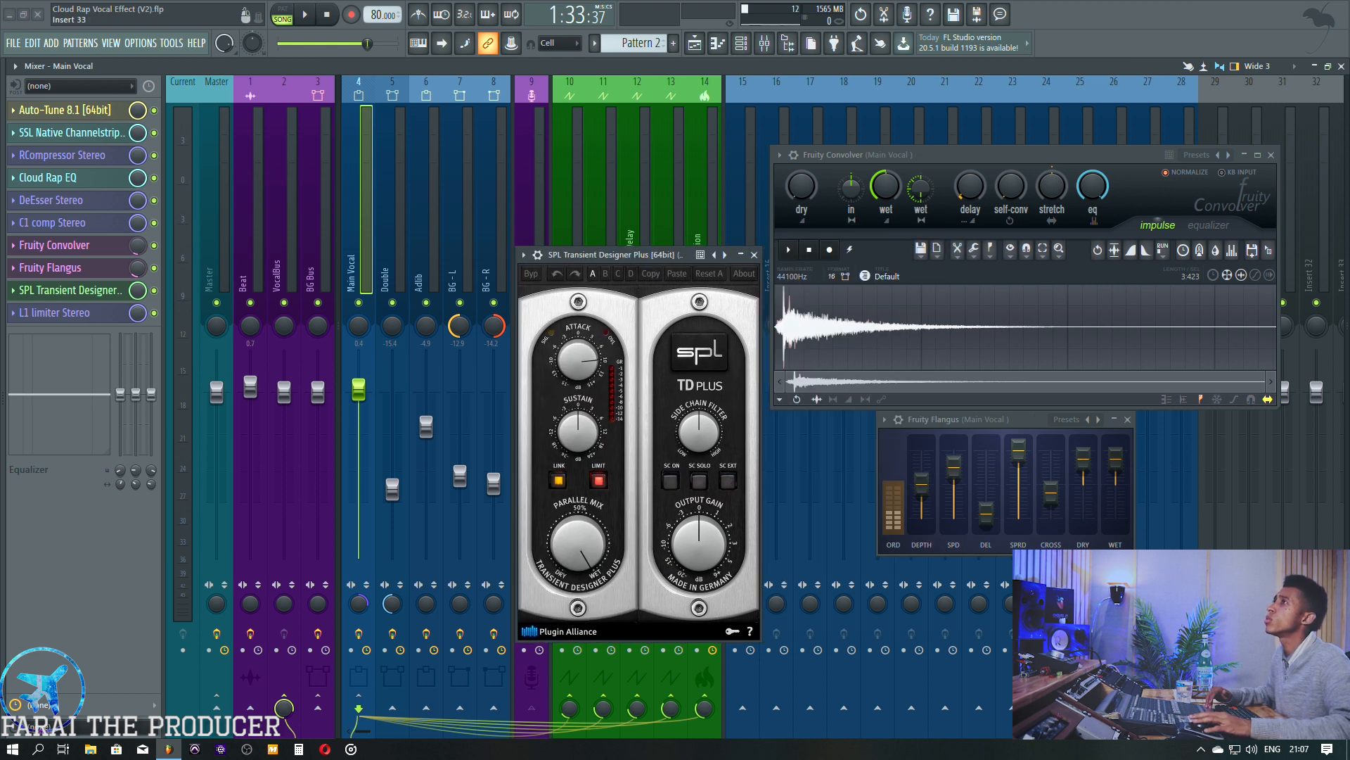
left_click(1271, 155)
left_click(1127, 419)
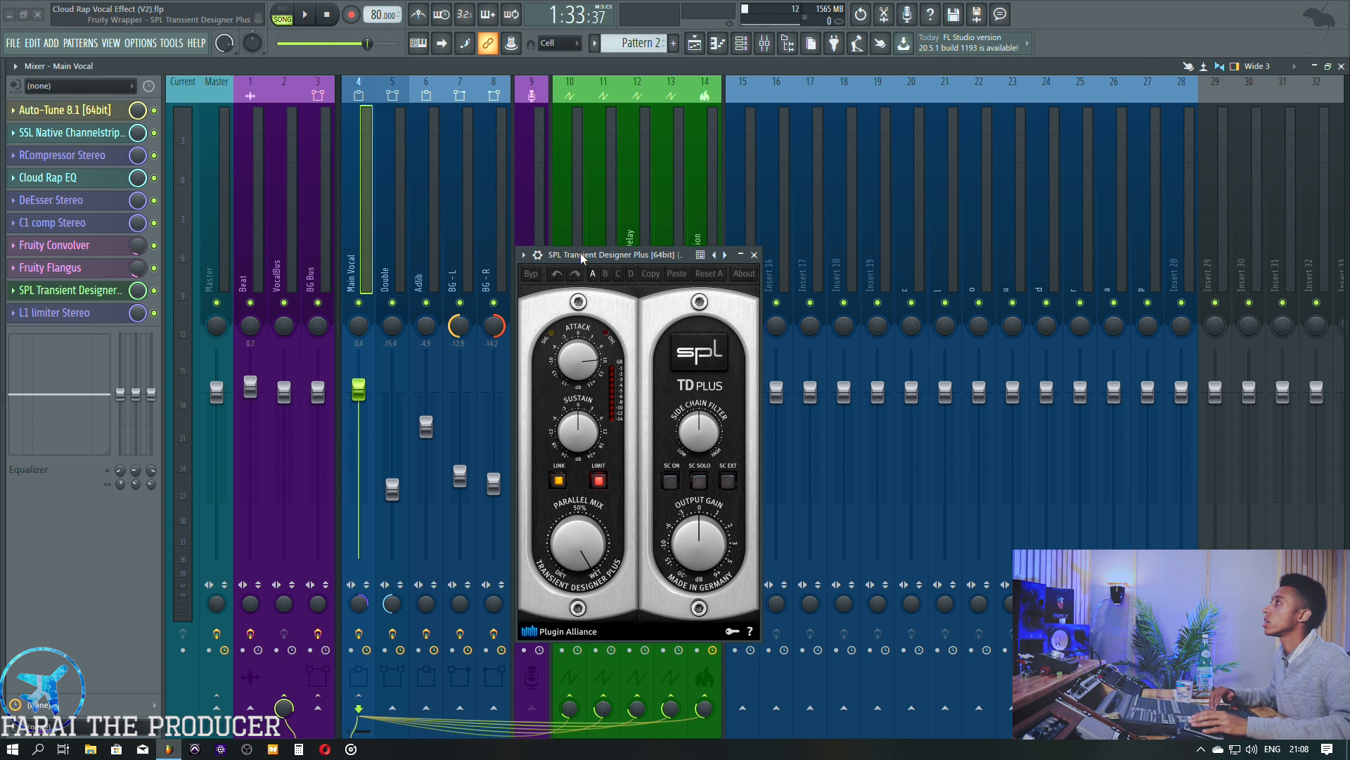
left_click_drag(578, 259, 597, 213)
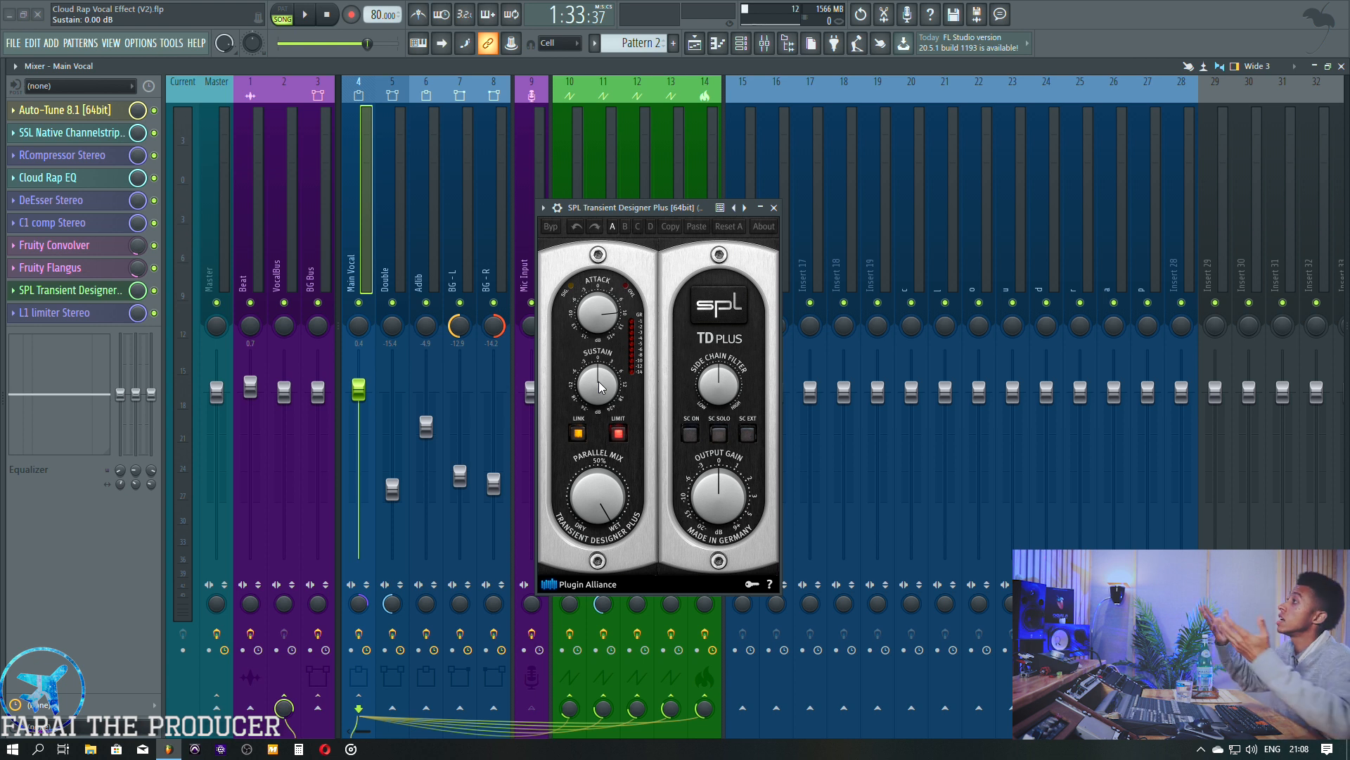
left_click_drag(638, 209, 642, 221)
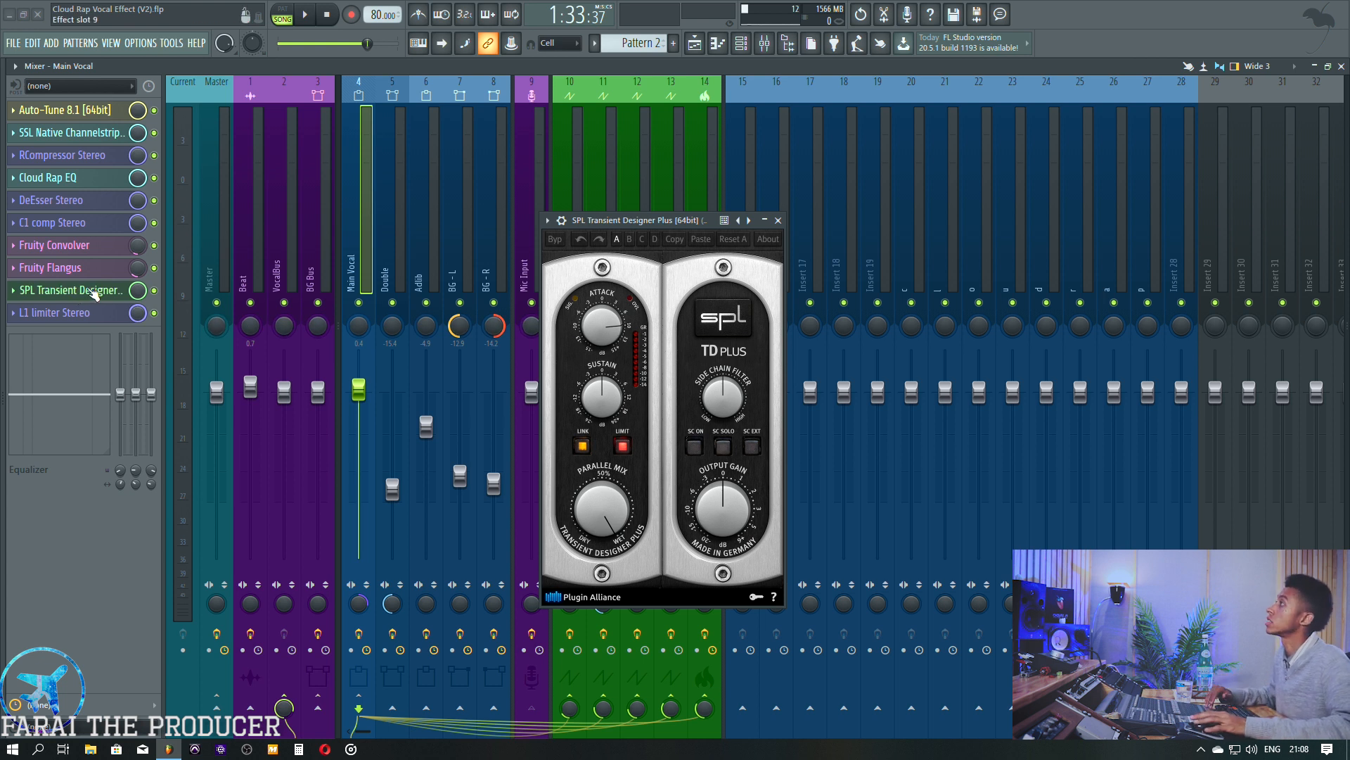
Replace the SPL Transient Designer Plus window with L1 limiter Stereo and move it to the middle of the mixer.
left_click(113, 290)
left_click(121, 315)
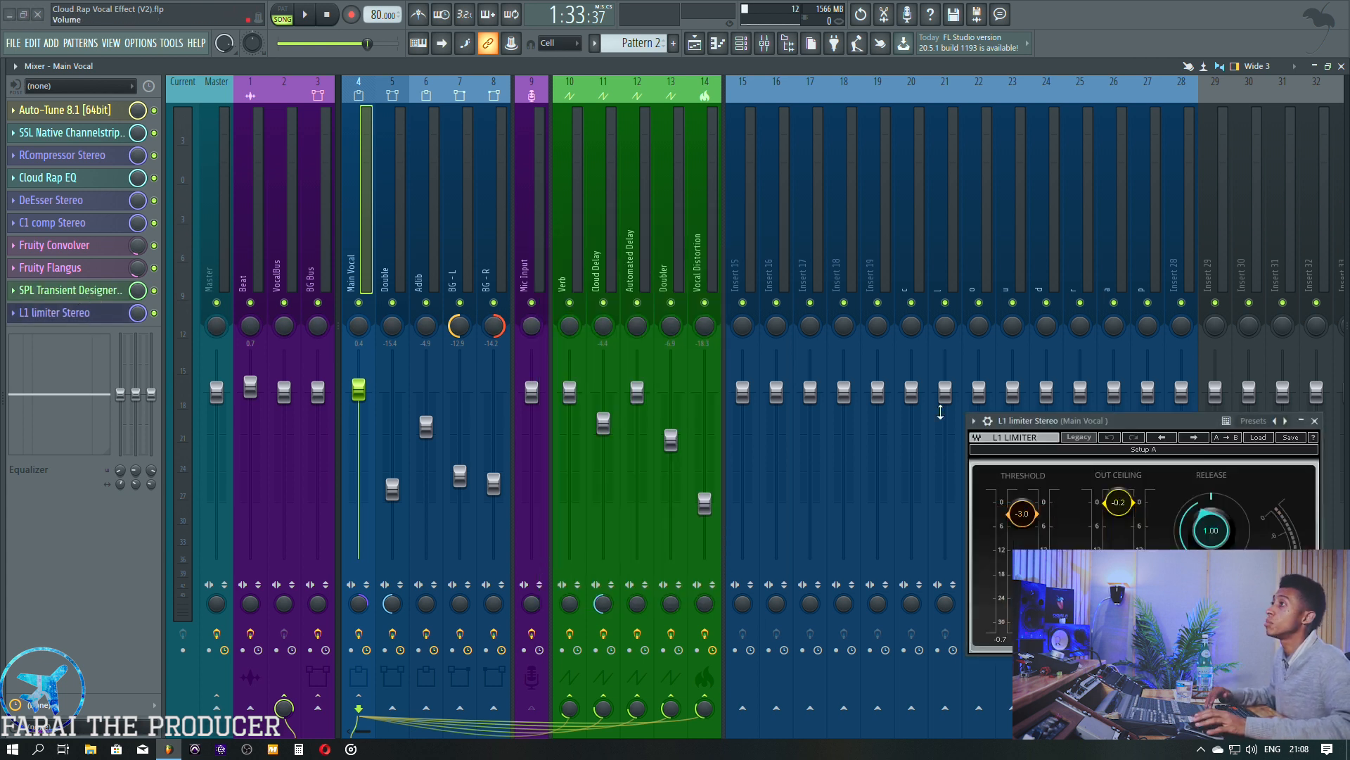
left_click_drag(1073, 421, 795, 340)
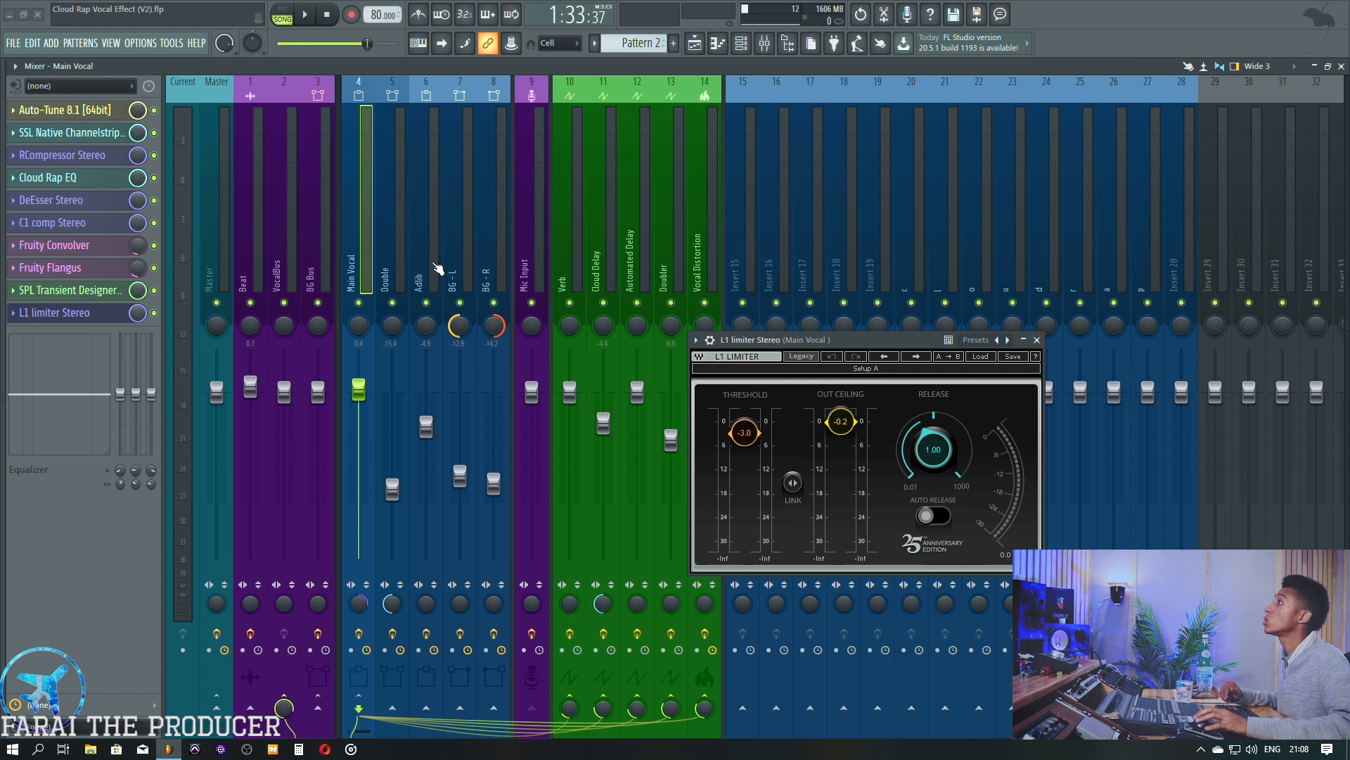
Examine the Fruity parametric EQ 2 on the Double track, then close it and the L1 limiter.
left_click(391, 218)
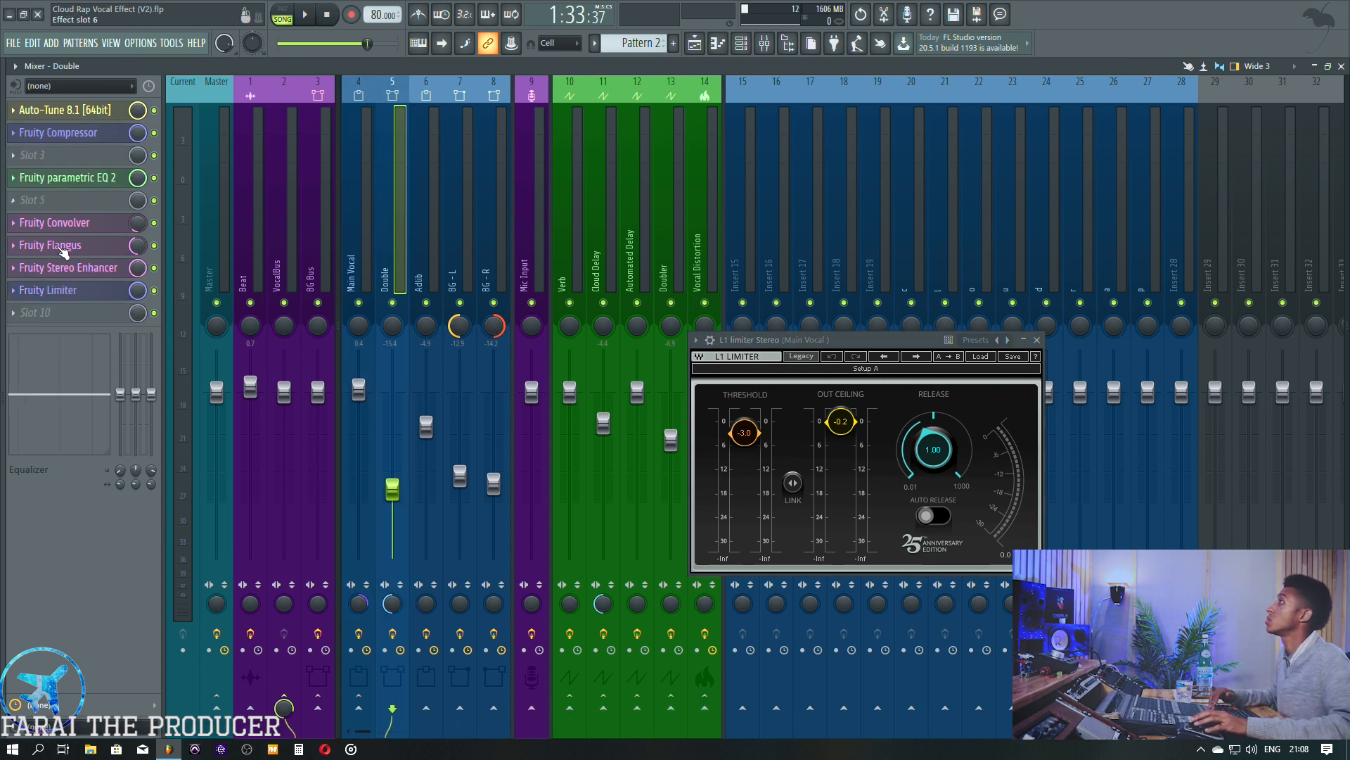
left_click(79, 180)
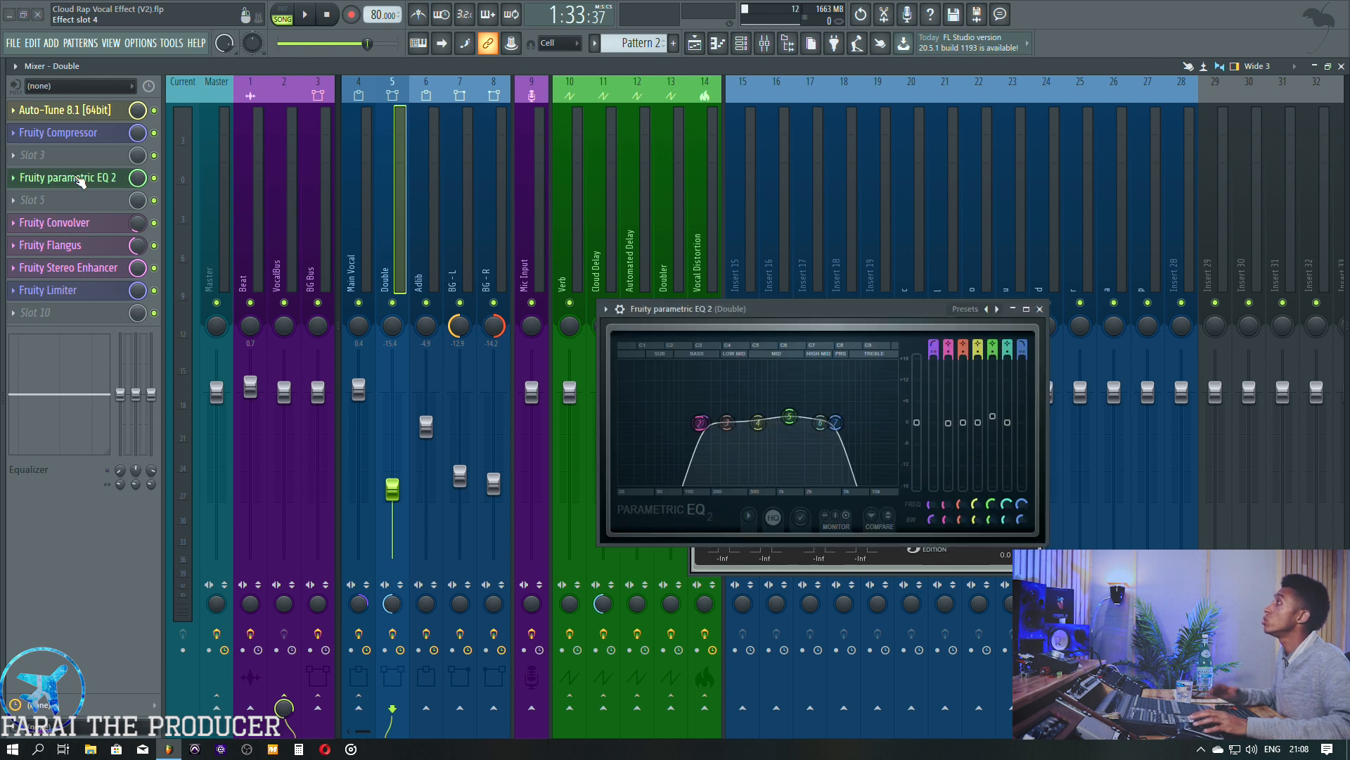
left_click(81, 181)
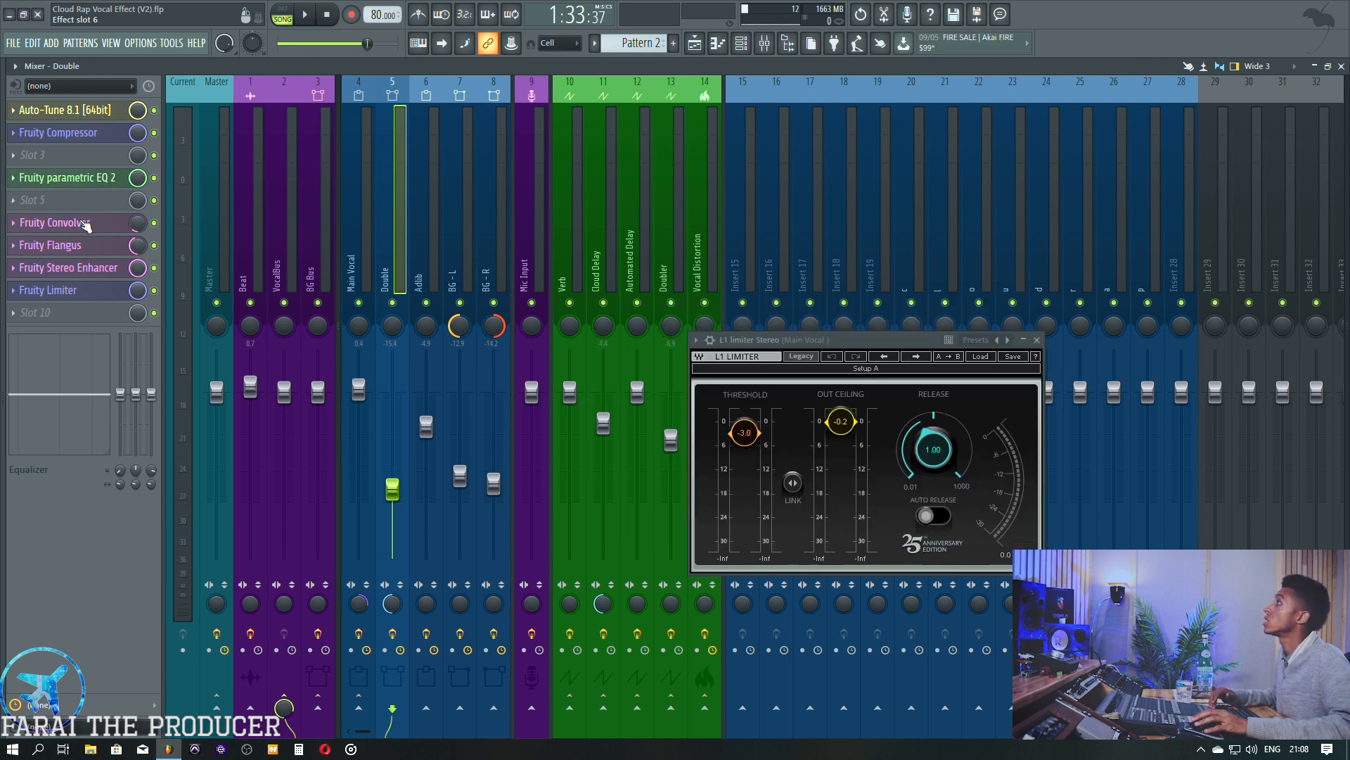
left_click(1037, 340)
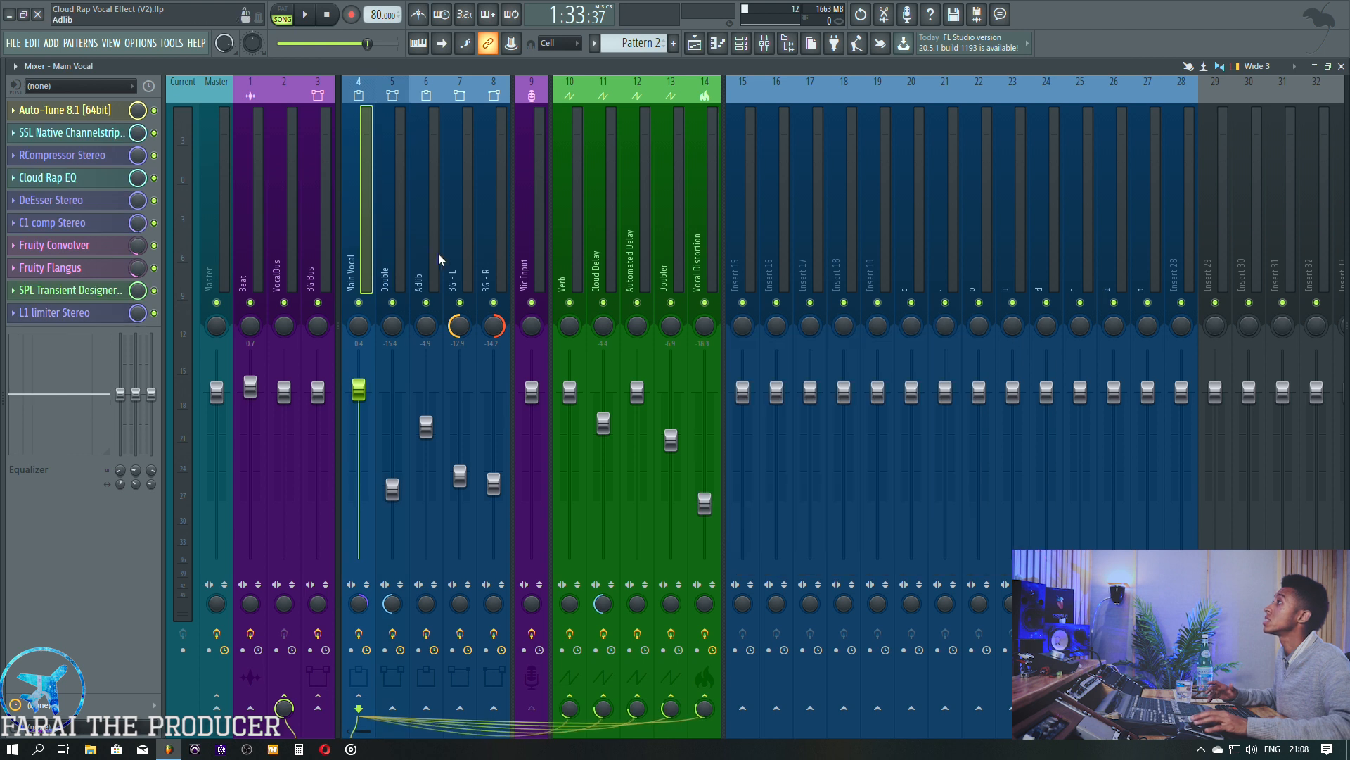
Select the Double mixer track and place the song position in the playlist just before the Double clip following bar 32.
left_click(388, 241)
left_click(695, 43)
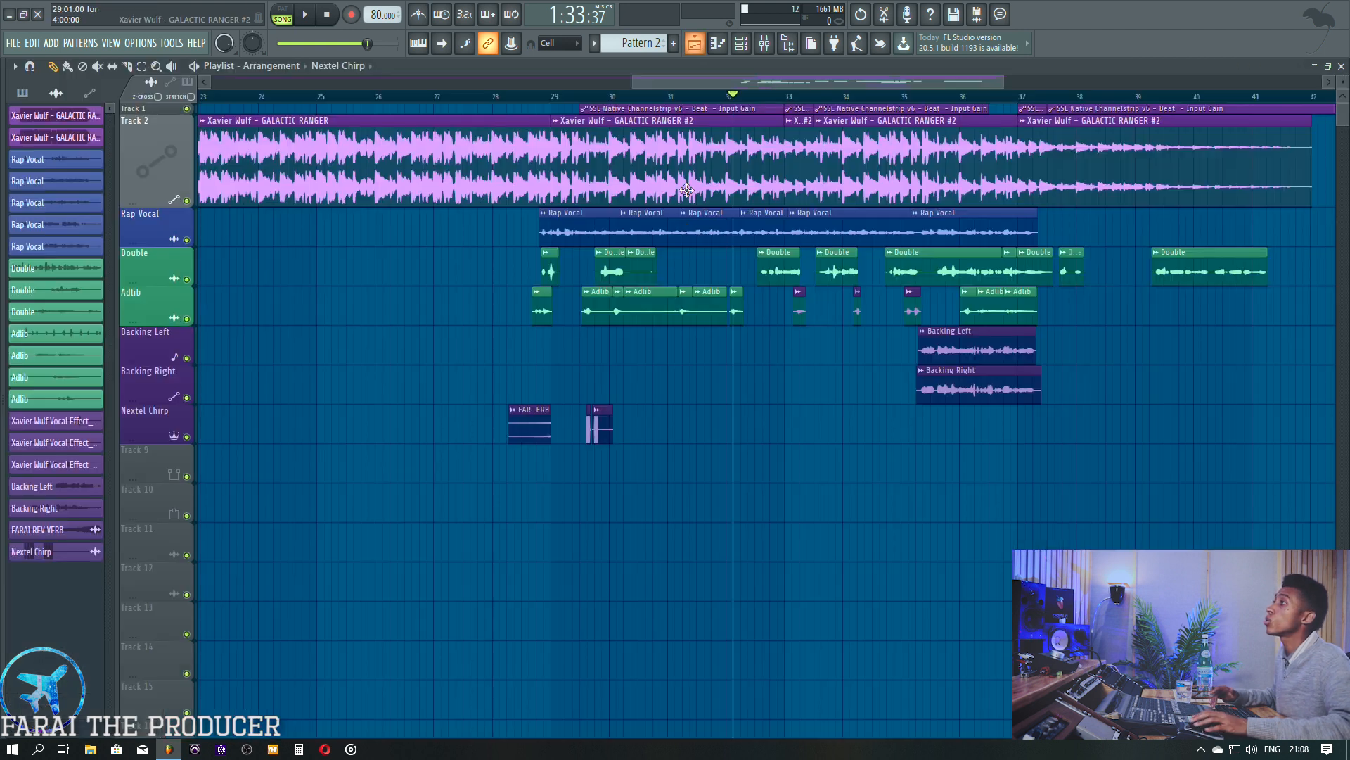
left_click(759, 99)
scroll(761, 100, "up", 5)
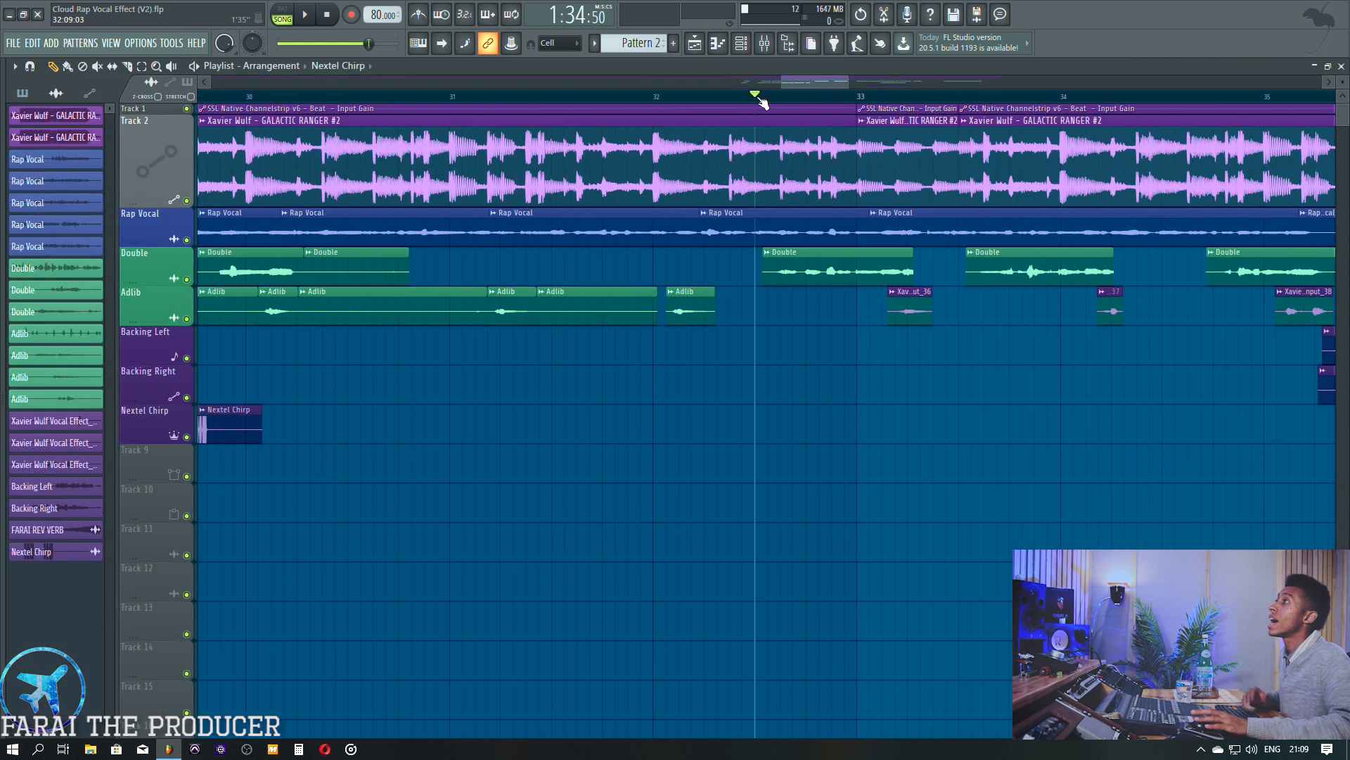
Set the declicking mode of the Double clip following bar 32 to Generic (bleeding) and trim the clip's start.
double_click(809, 263)
left_click(218, 321)
left_click(223, 377)
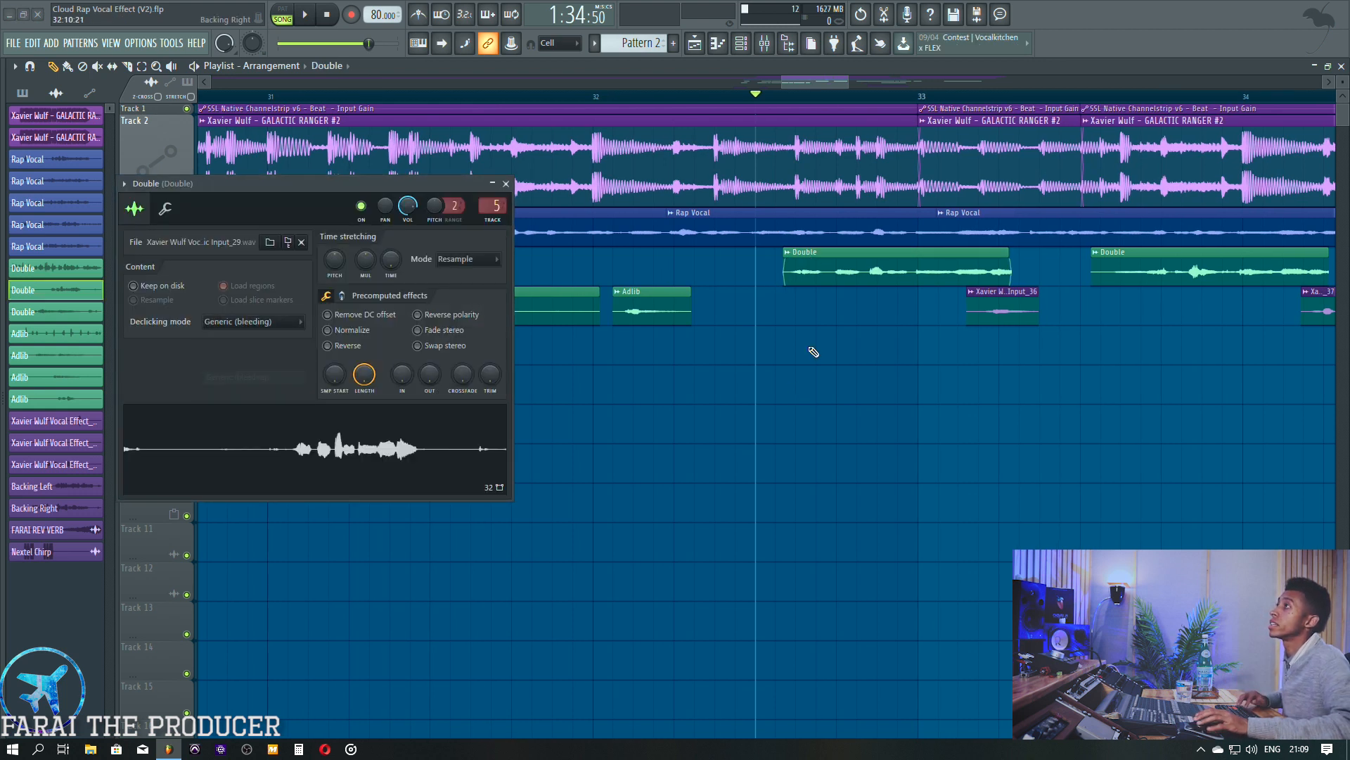
scroll(802, 97, "up", 5)
left_click_drag(739, 283, 766, 282)
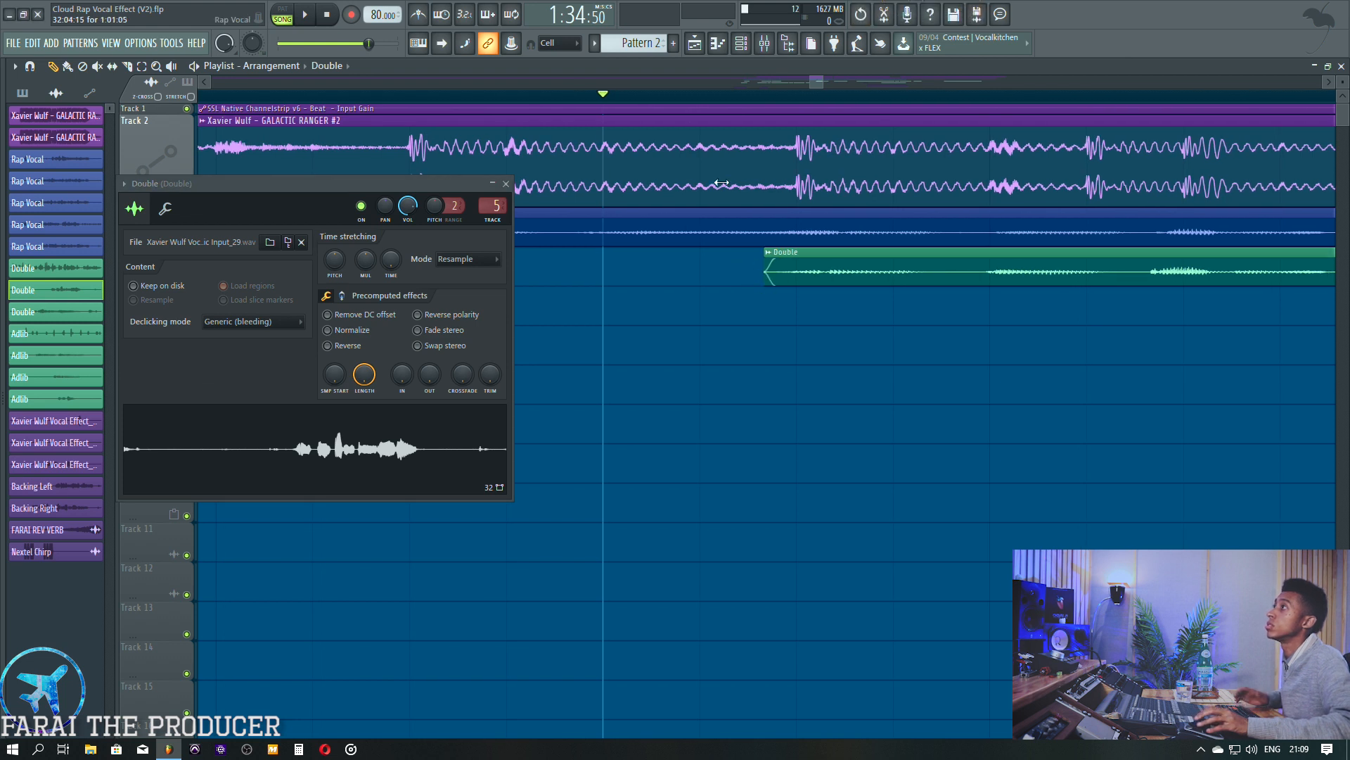
Close the Double channel settings and make the Double track taller in the playlist.
left_click(505, 183)
scroll(498, 105, "down", 6)
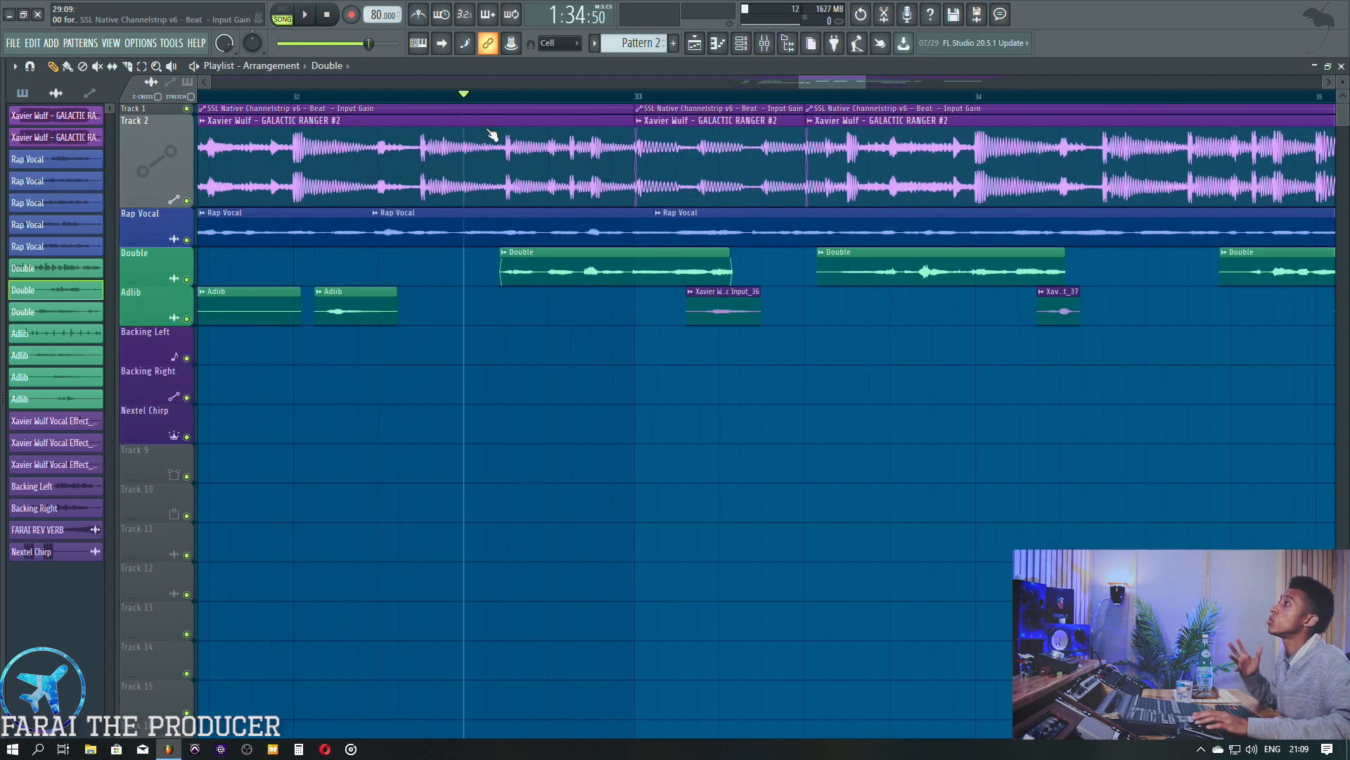
left_click_drag(163, 248, 158, 314)
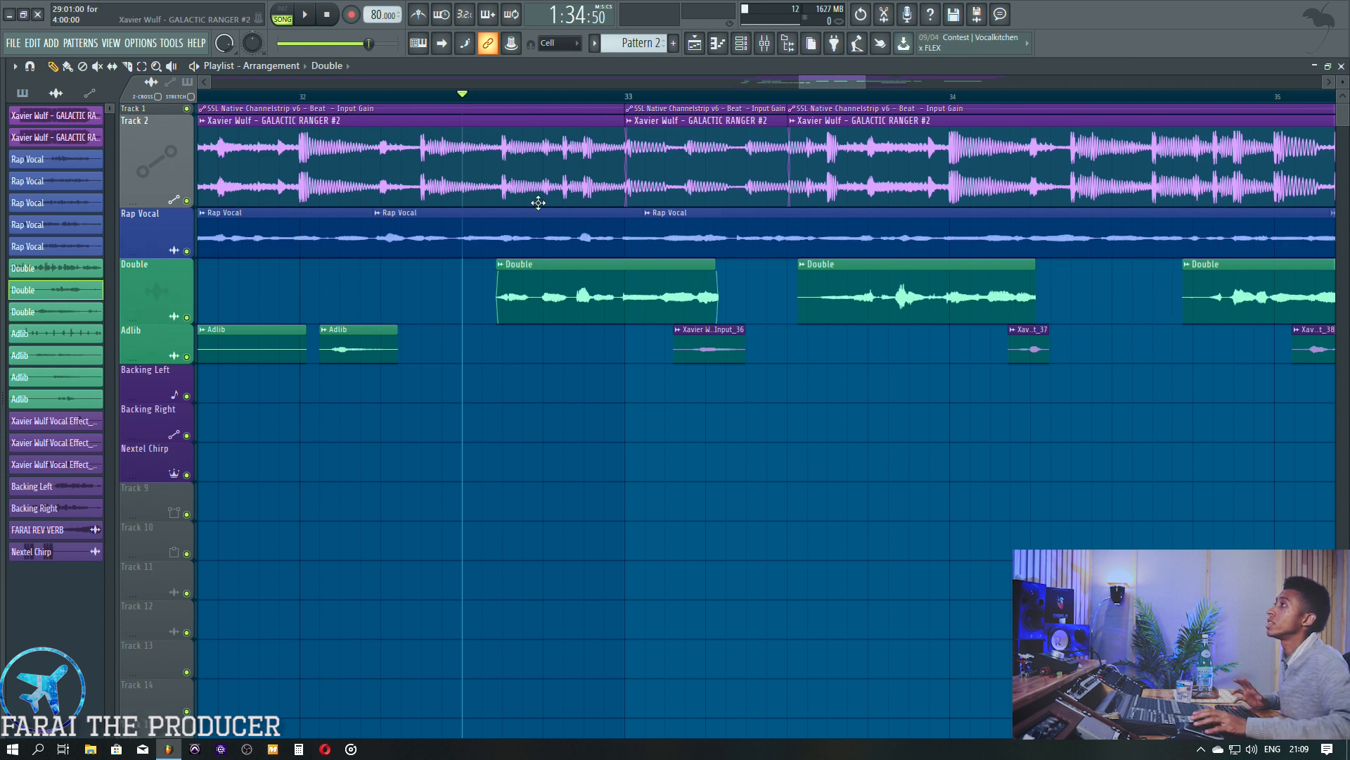
Mute the beat on Track 2 and play the Rap Vocal and Double clips together from the marked position.
left_click(186, 200)
key("space")
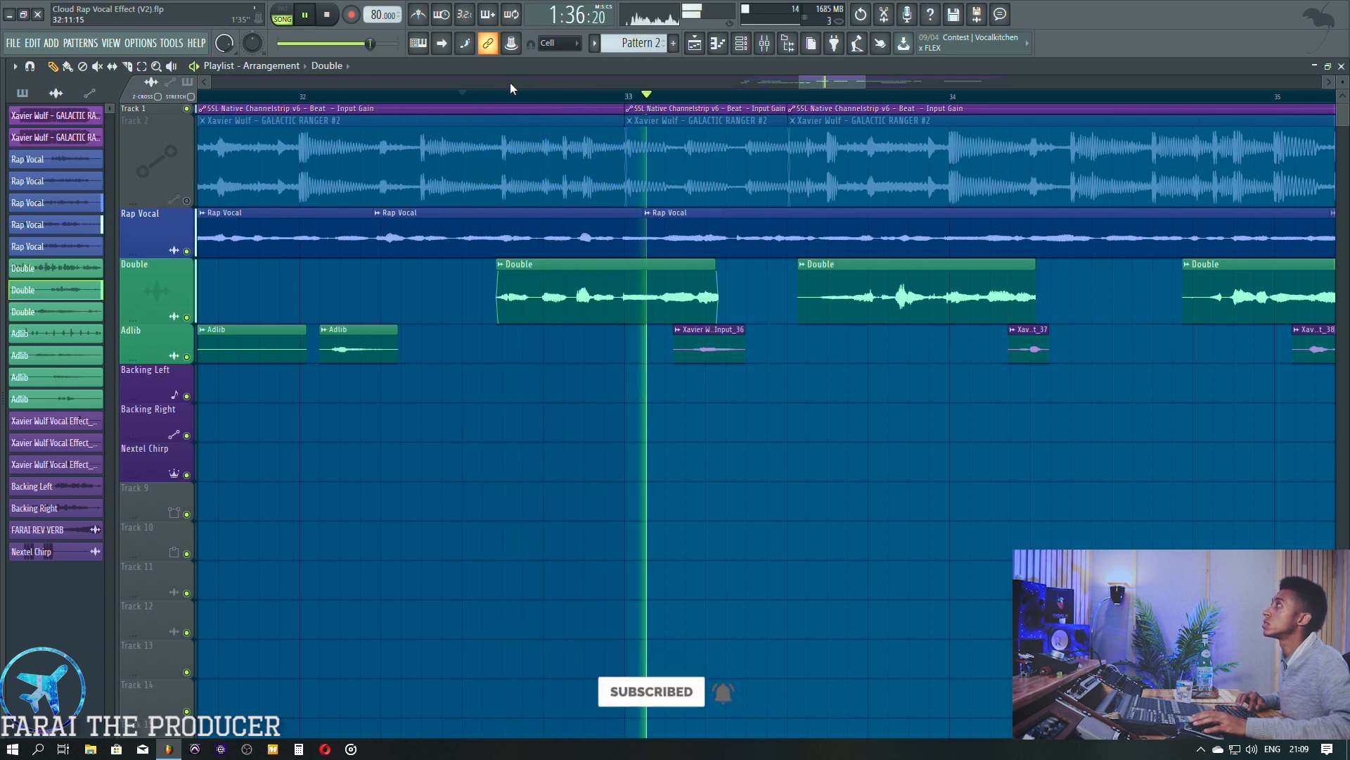
key("space")
key("space")
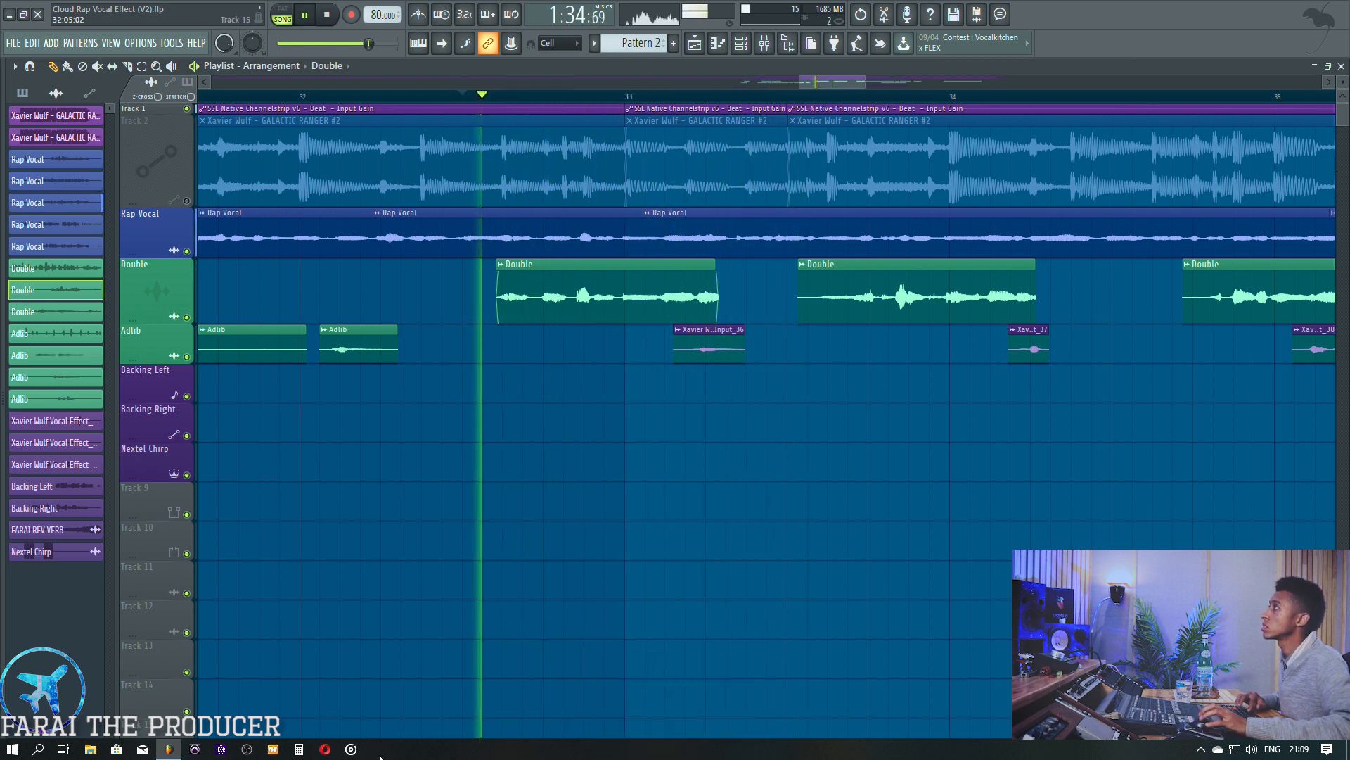
key("space")
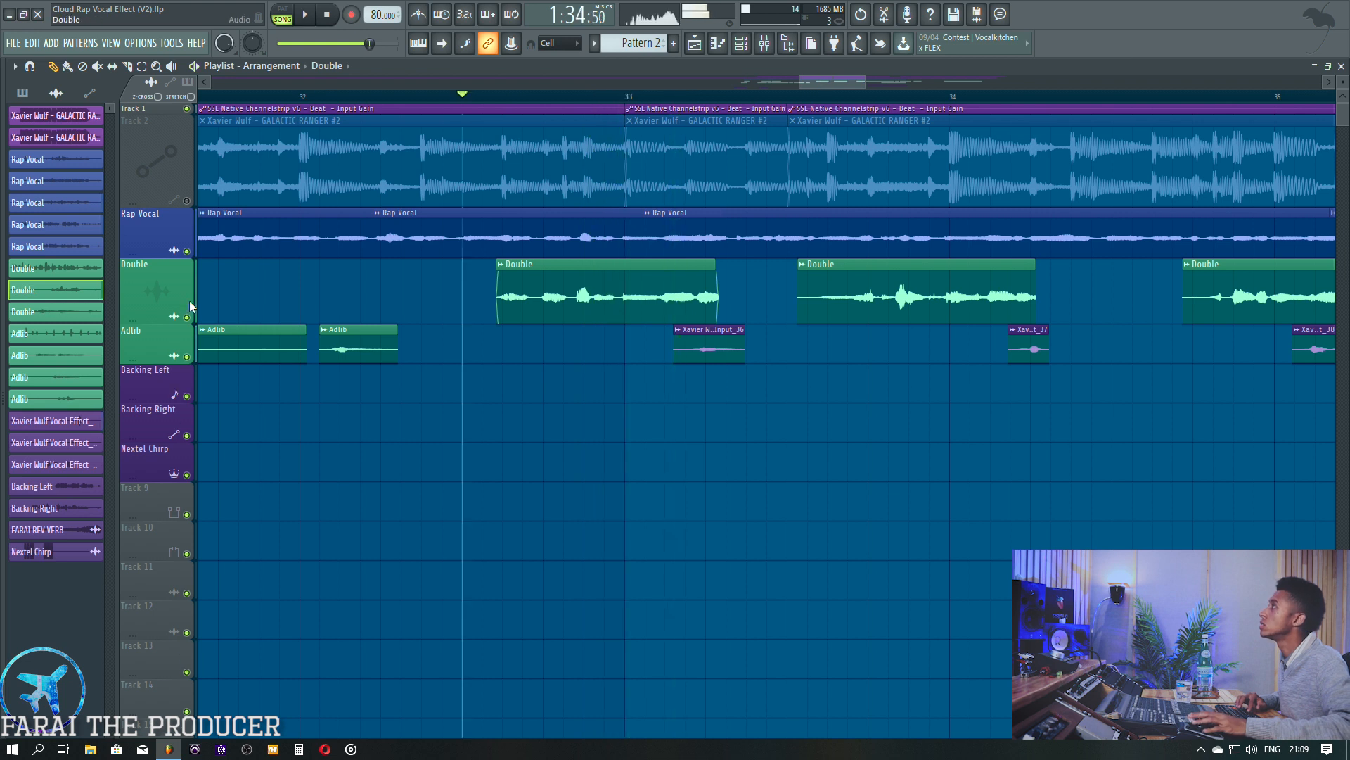
Mute the Rap Vocal track and play the Double clip alone while checking the mixer.
left_click(187, 251)
key("space")
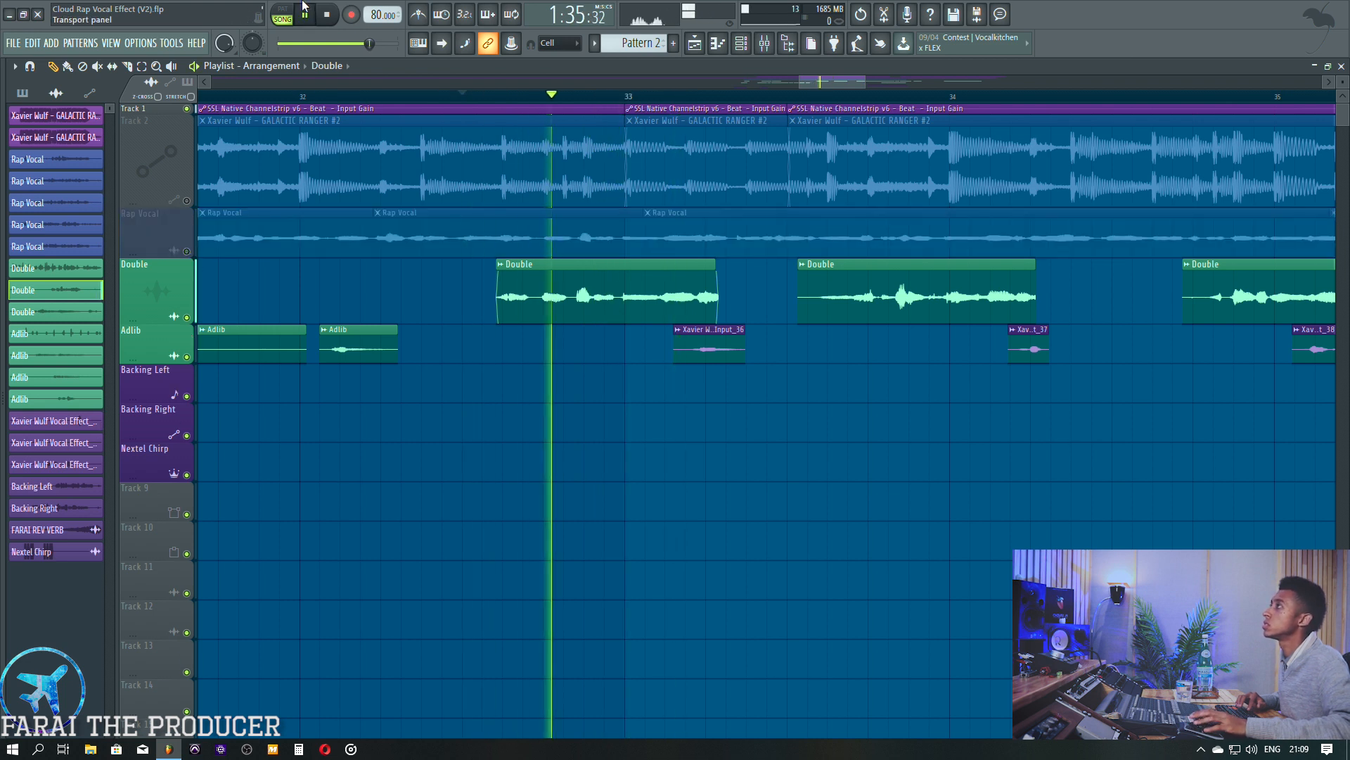
left_click(765, 44)
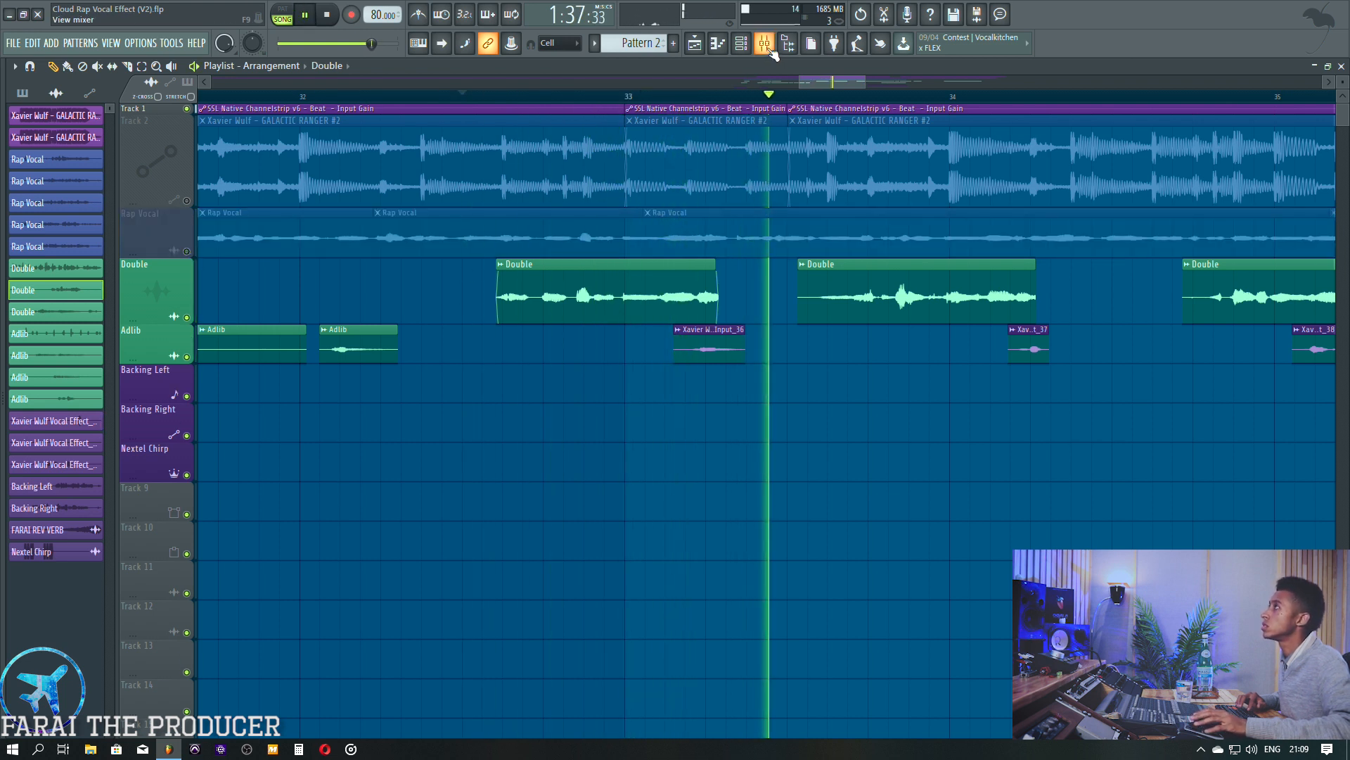
left_click(329, 14)
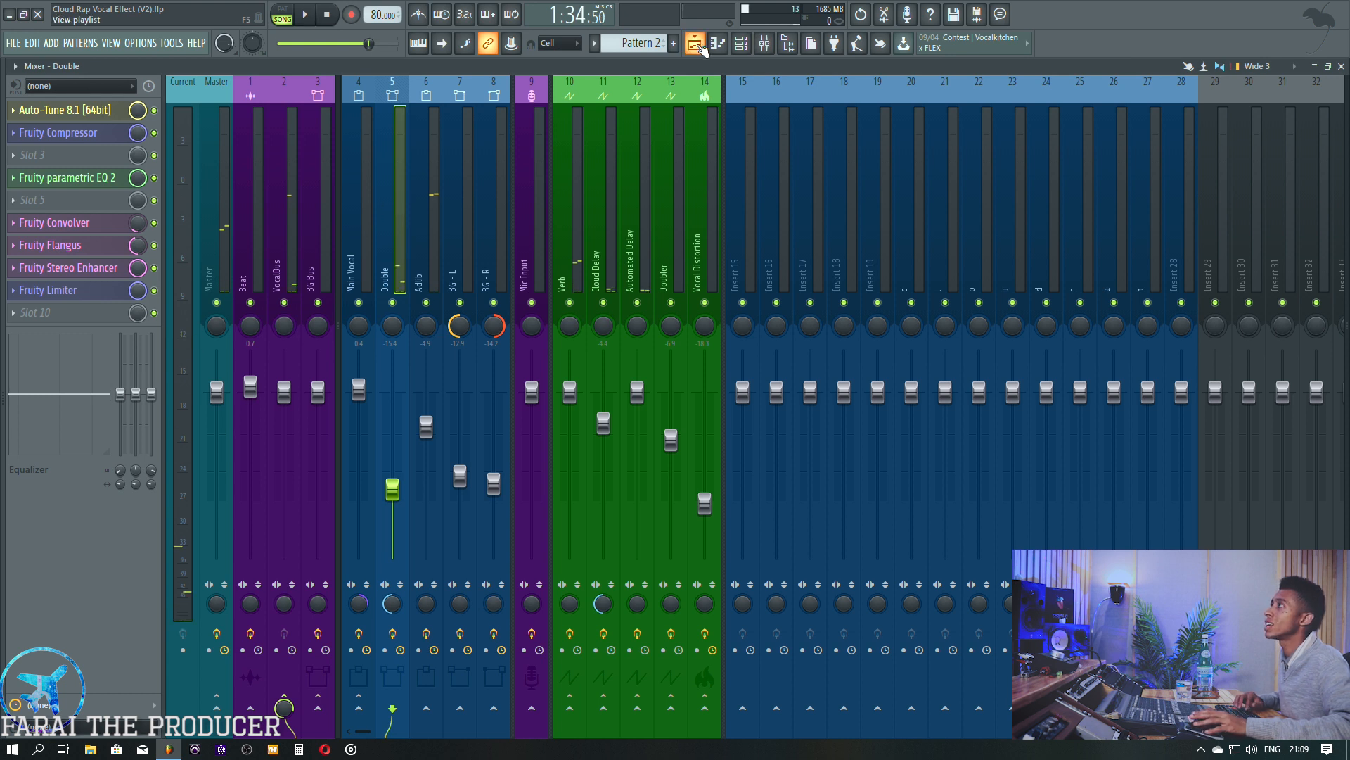
Unmute the Rap Vocal track in the playlist.
left_click(697, 45)
scroll(729, 107, "down", 4)
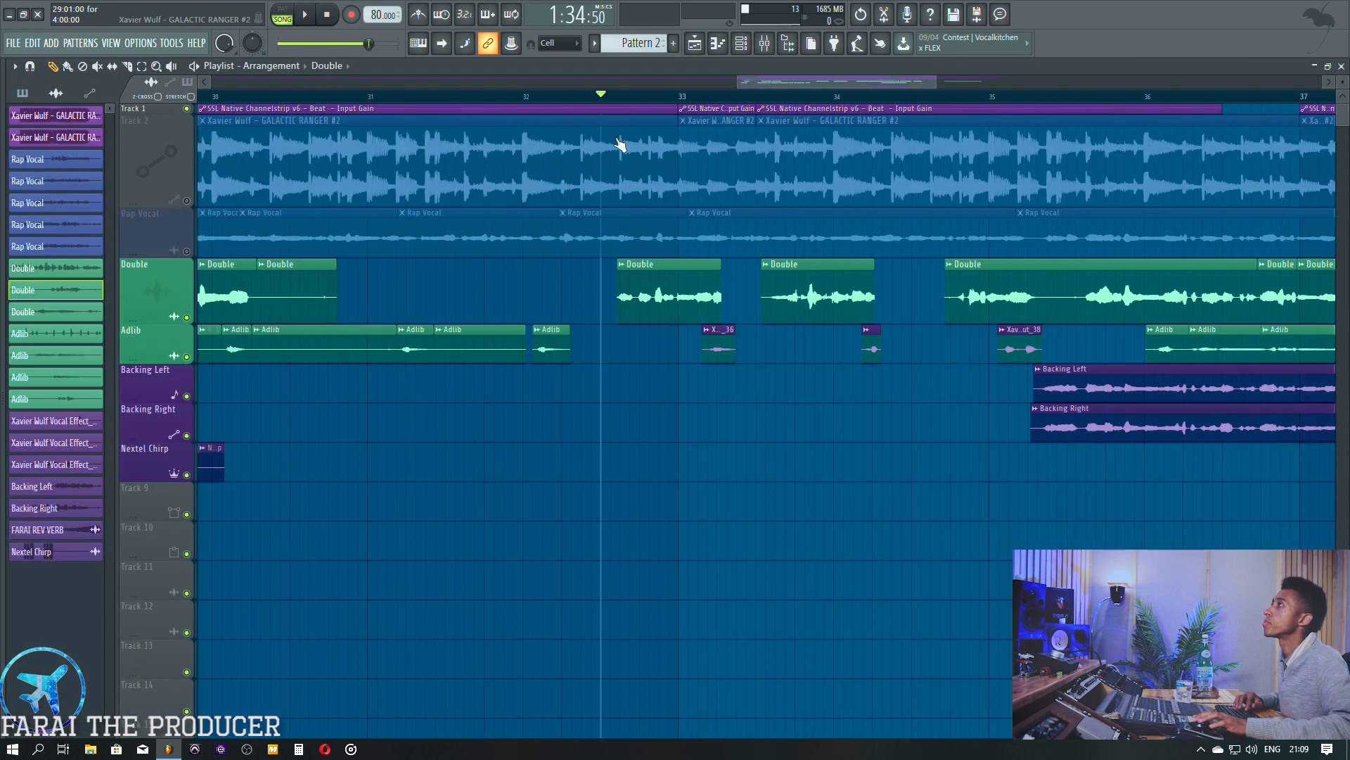
left_click(186, 251)
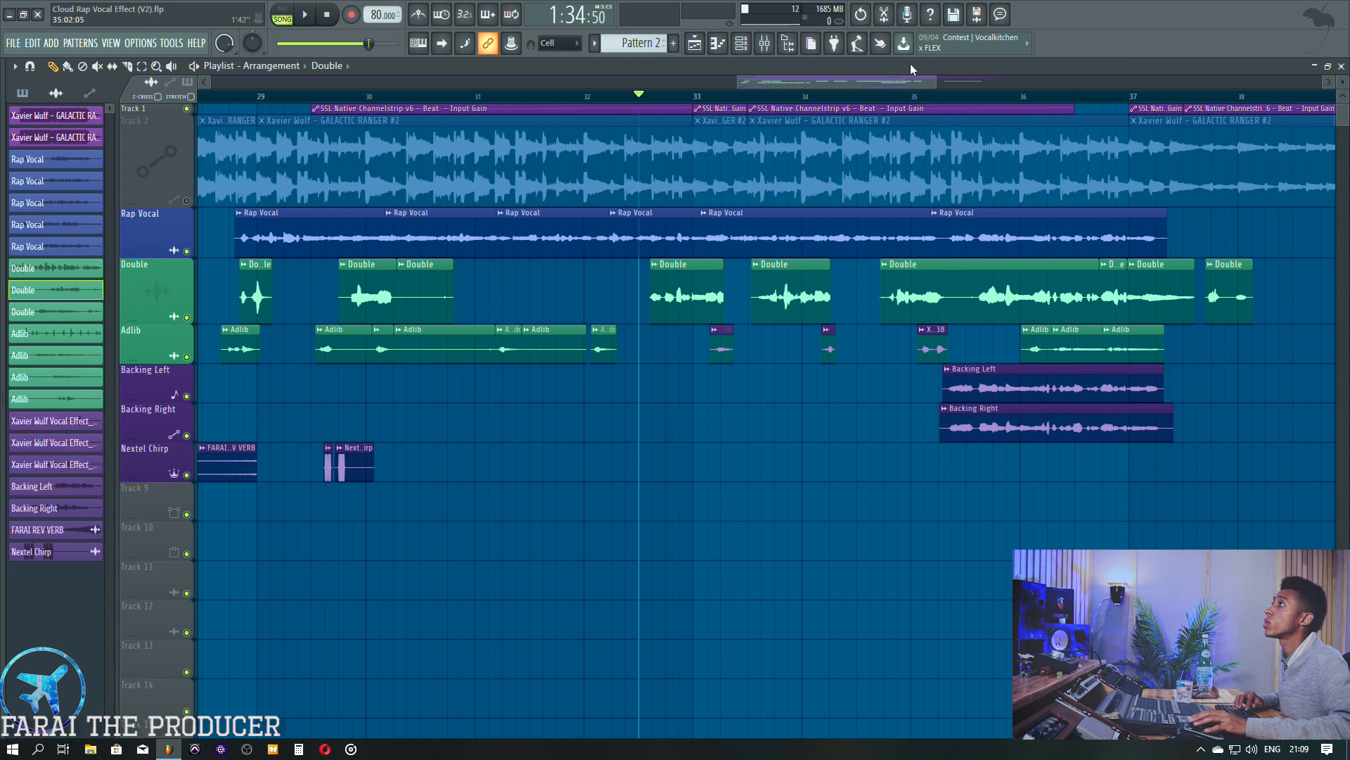
Inspect the Fruity Flangus, Fruity Stereo Enhancer and Fruity Limiter on the Double mixer track and close their windows.
left_click(765, 45)
left_click(76, 253)
left_click(76, 253)
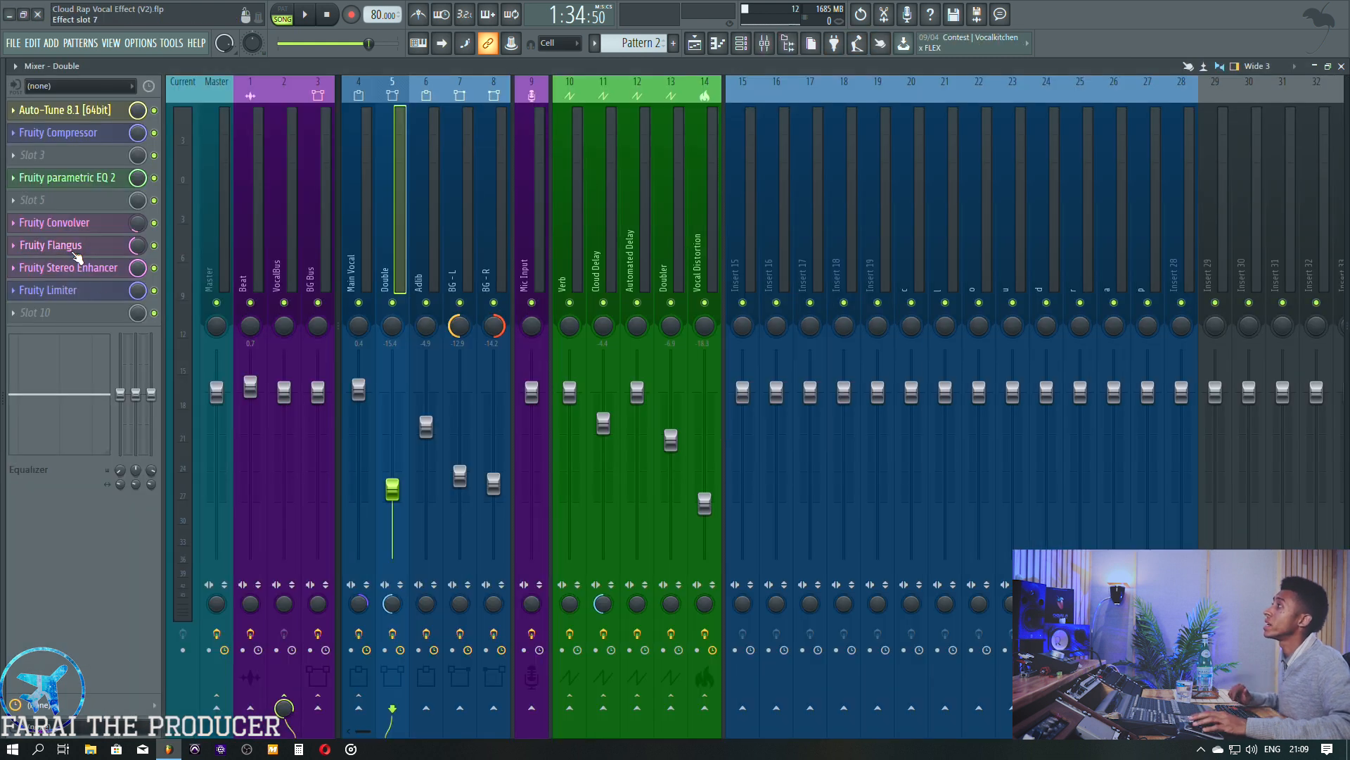
left_click(76, 270)
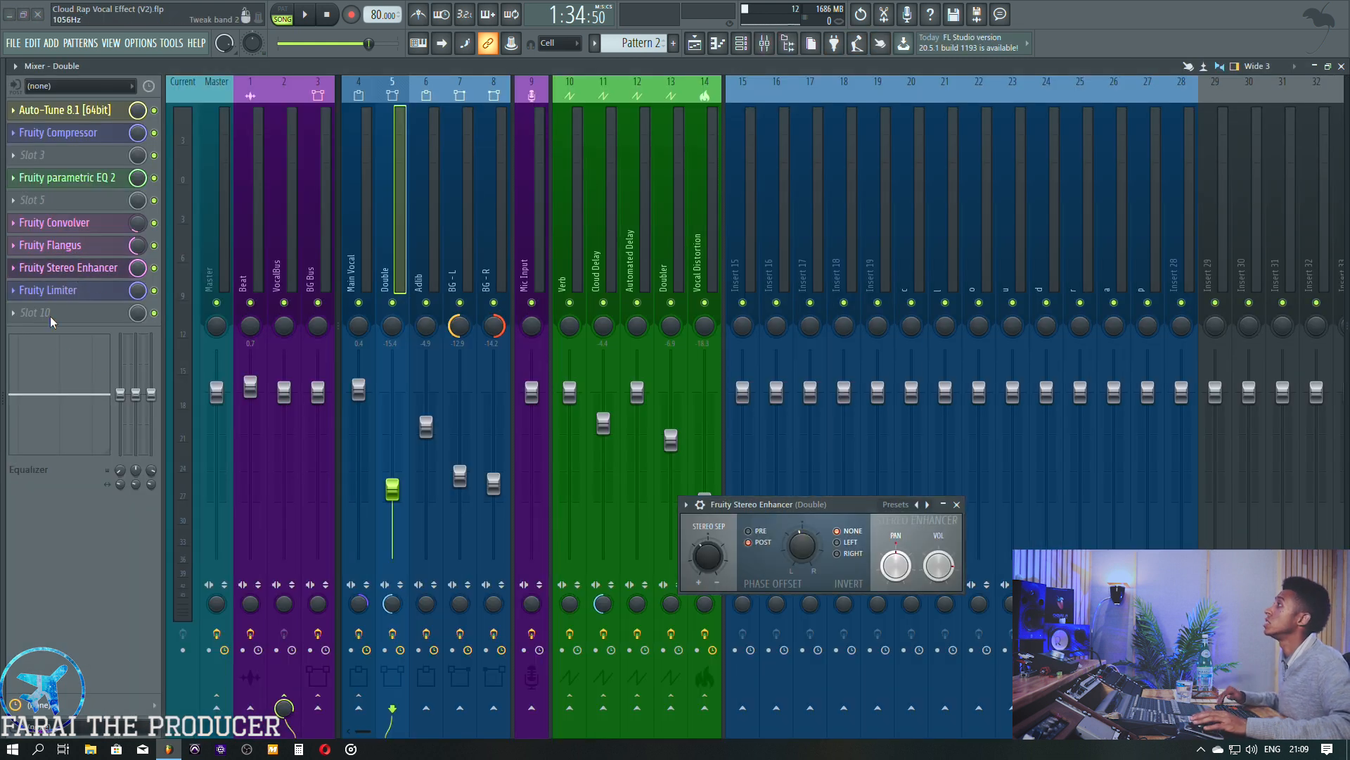
left_click(53, 290)
left_click(1113, 445)
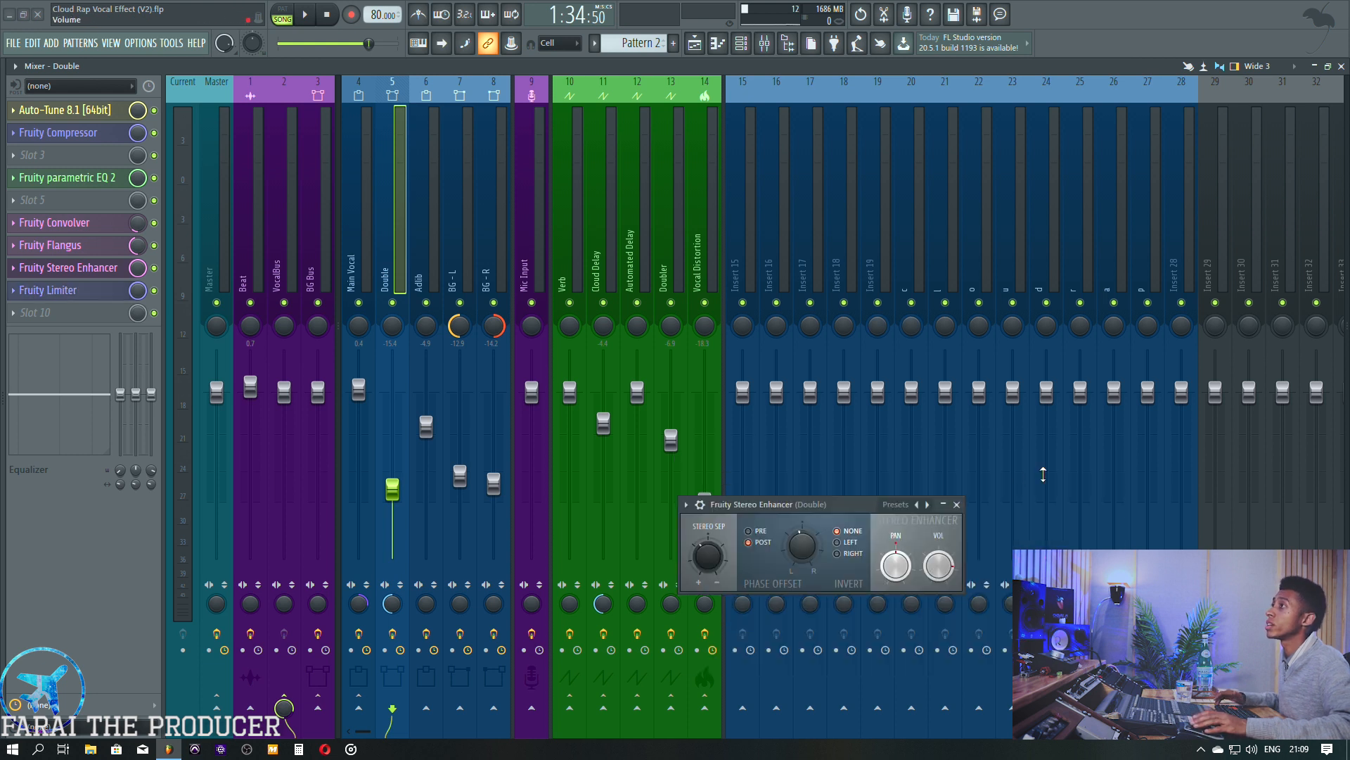
left_click(958, 504)
Solo the Adlib playlist track and play it from bar 31.
left_click(703, 43)
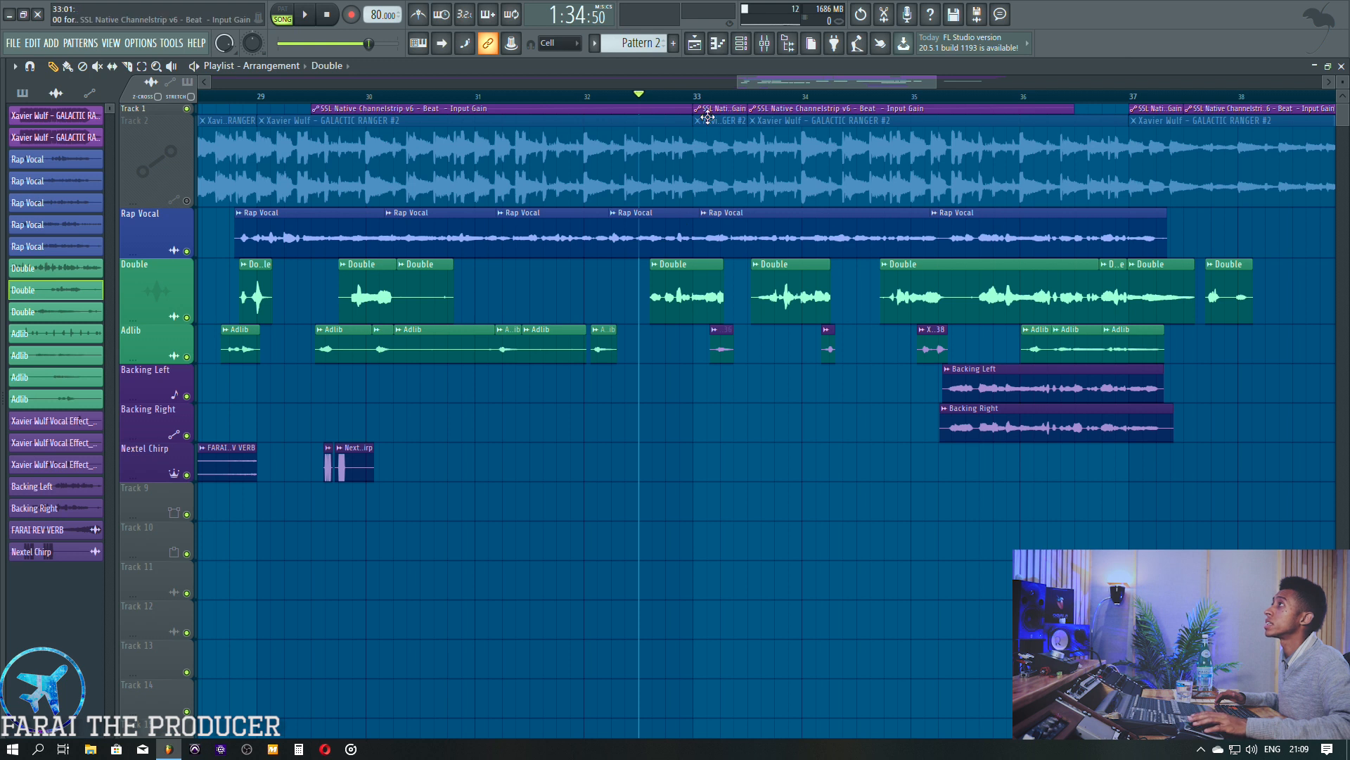
right_click(188, 357)
left_click(481, 96)
key("space")
Open the Adlib mixer track's Fruity Compressor, Fruity Flangus and Fruity parametric EQ 2, and arrange their windows so all are visible.
left_click(764, 43)
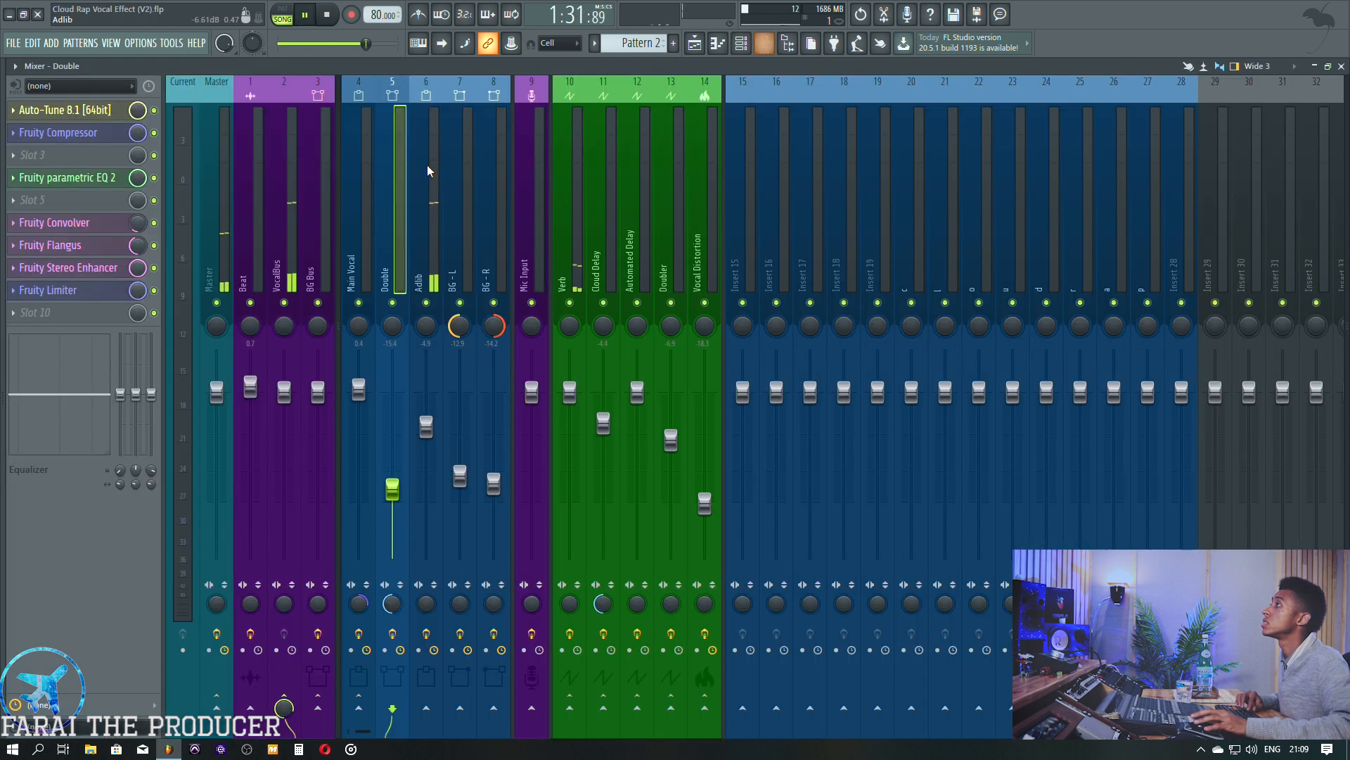
left_click(57, 154)
left_click(58, 177)
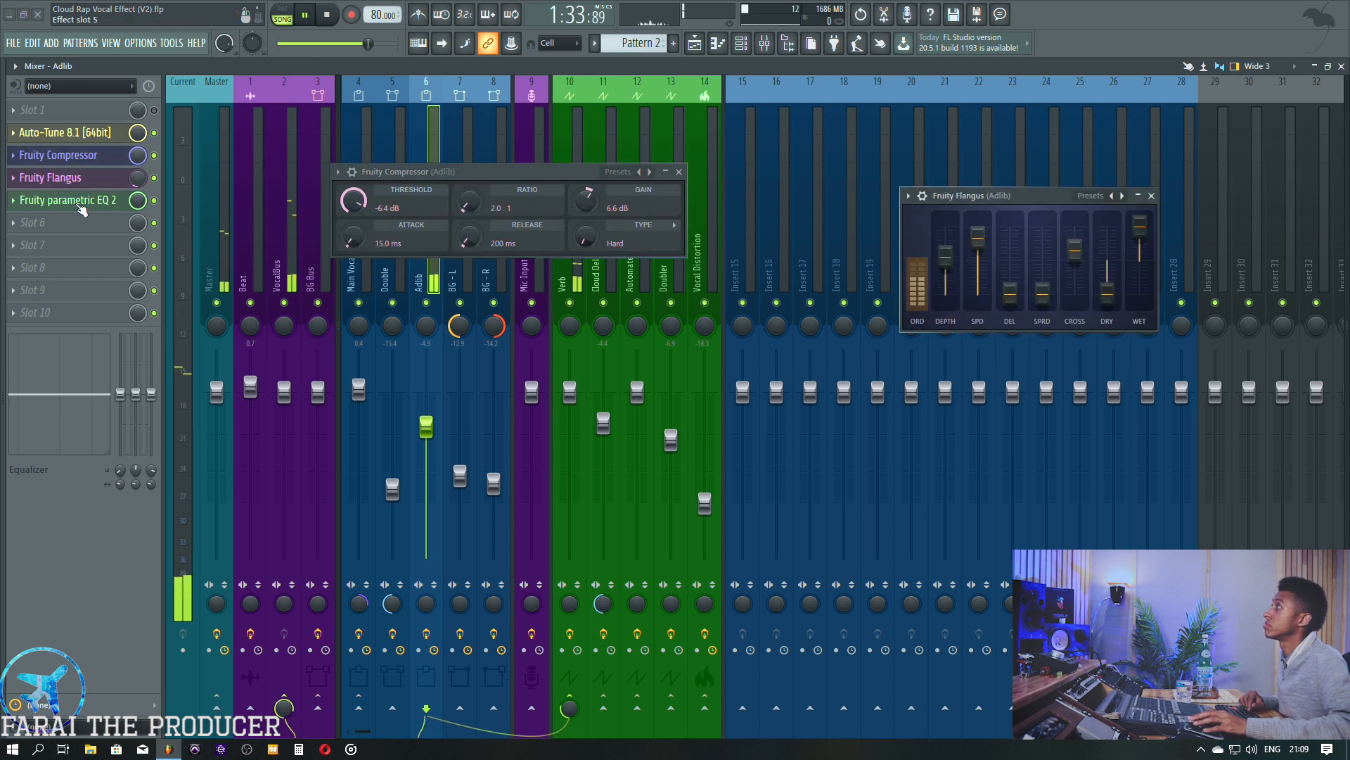
left_click(57, 199)
left_click_drag(789, 311, 594, 391)
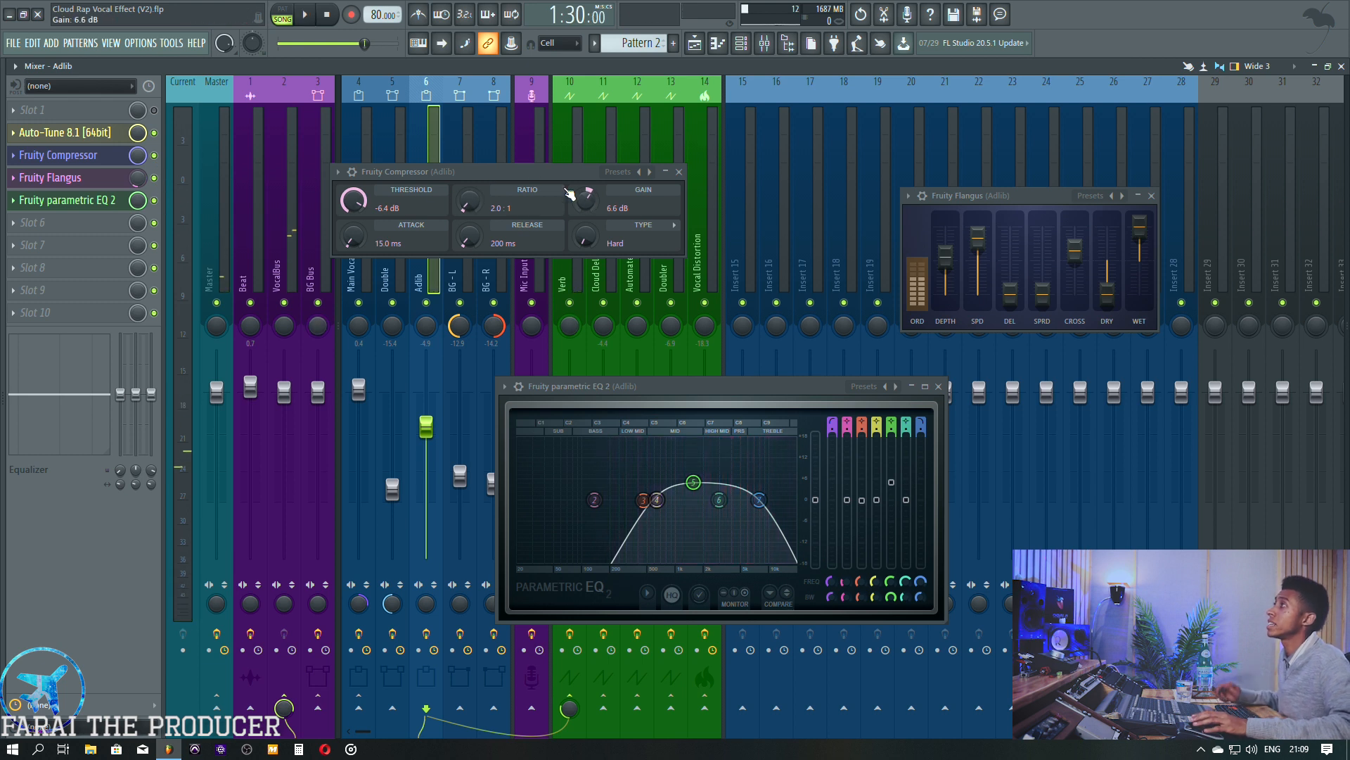
left_click_drag(534, 177, 692, 194)
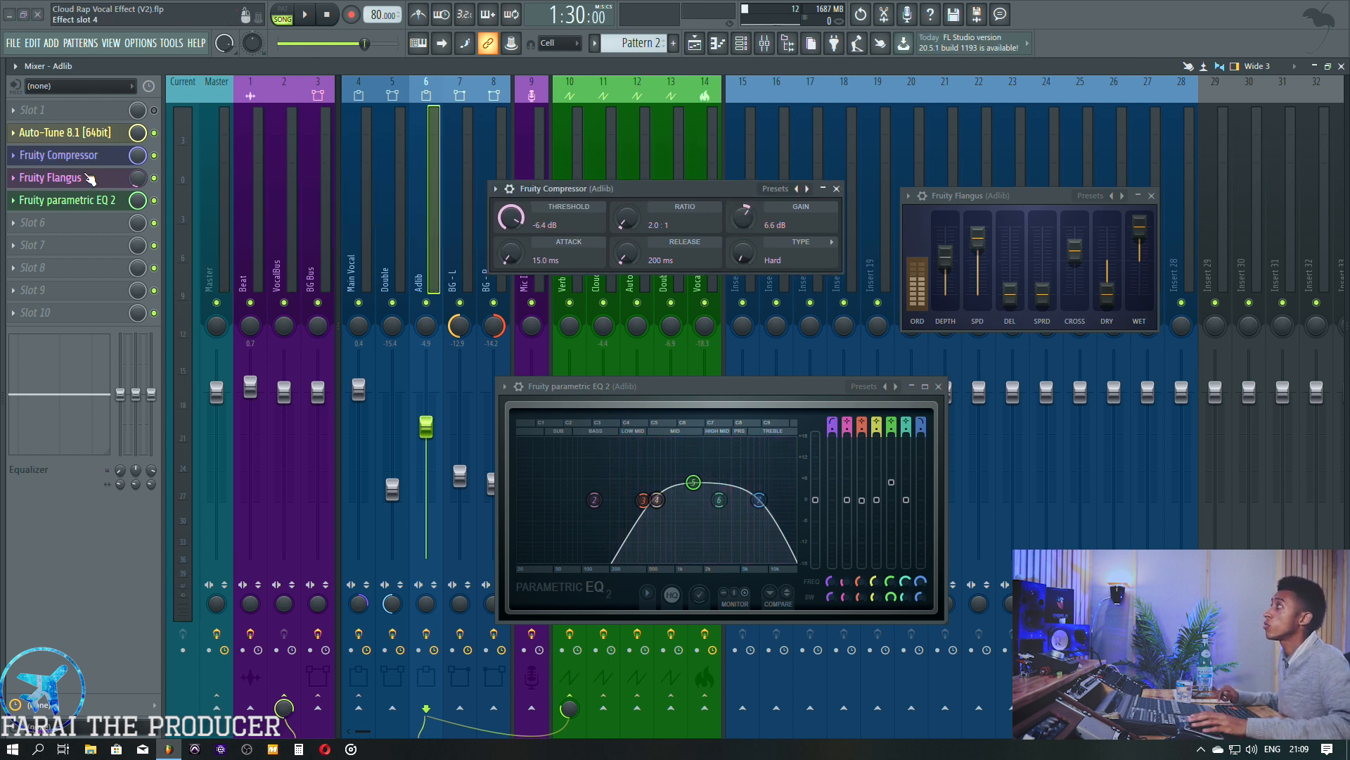
Review the Adlib Fruity parametric EQ 2 again and close the EQ and Fruity Compressor windows.
left_click(70, 203)
left_click(70, 202)
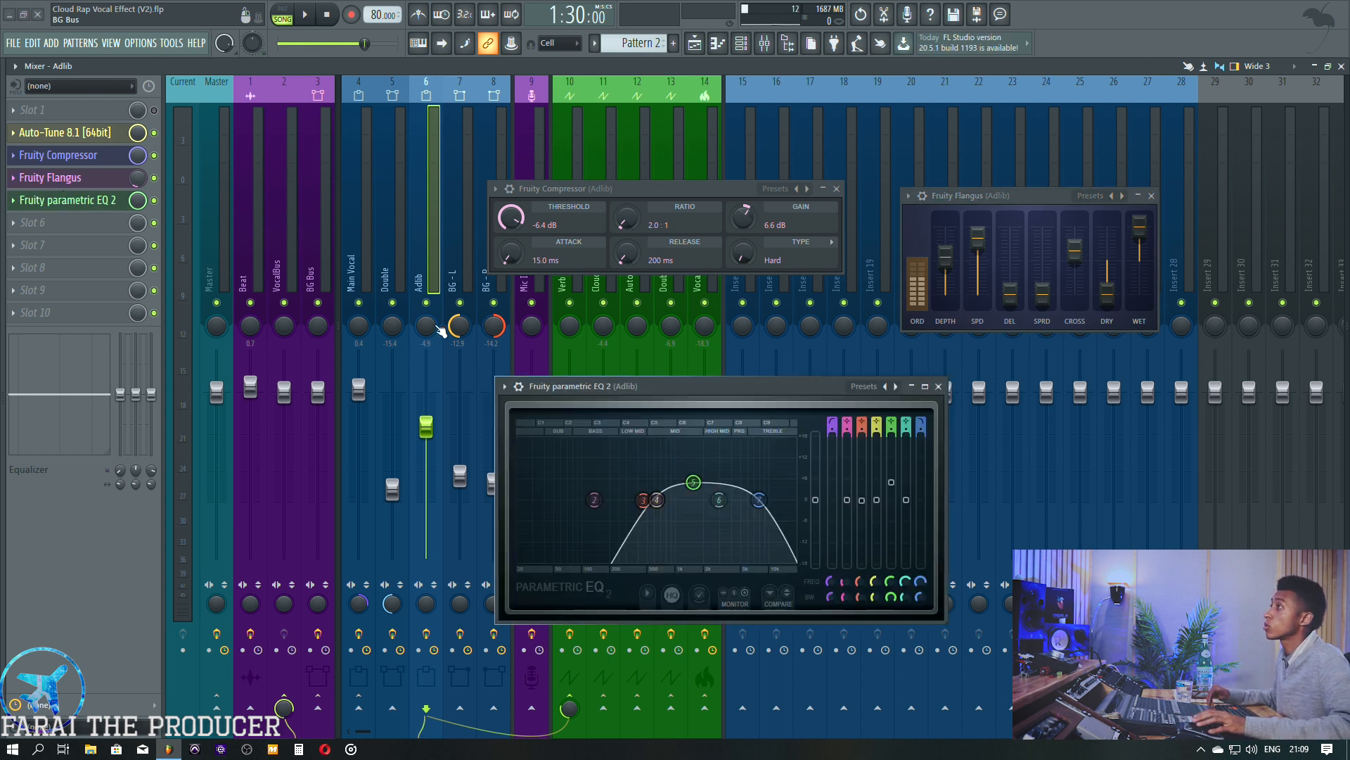
left_click(938, 386)
left_click(836, 189)
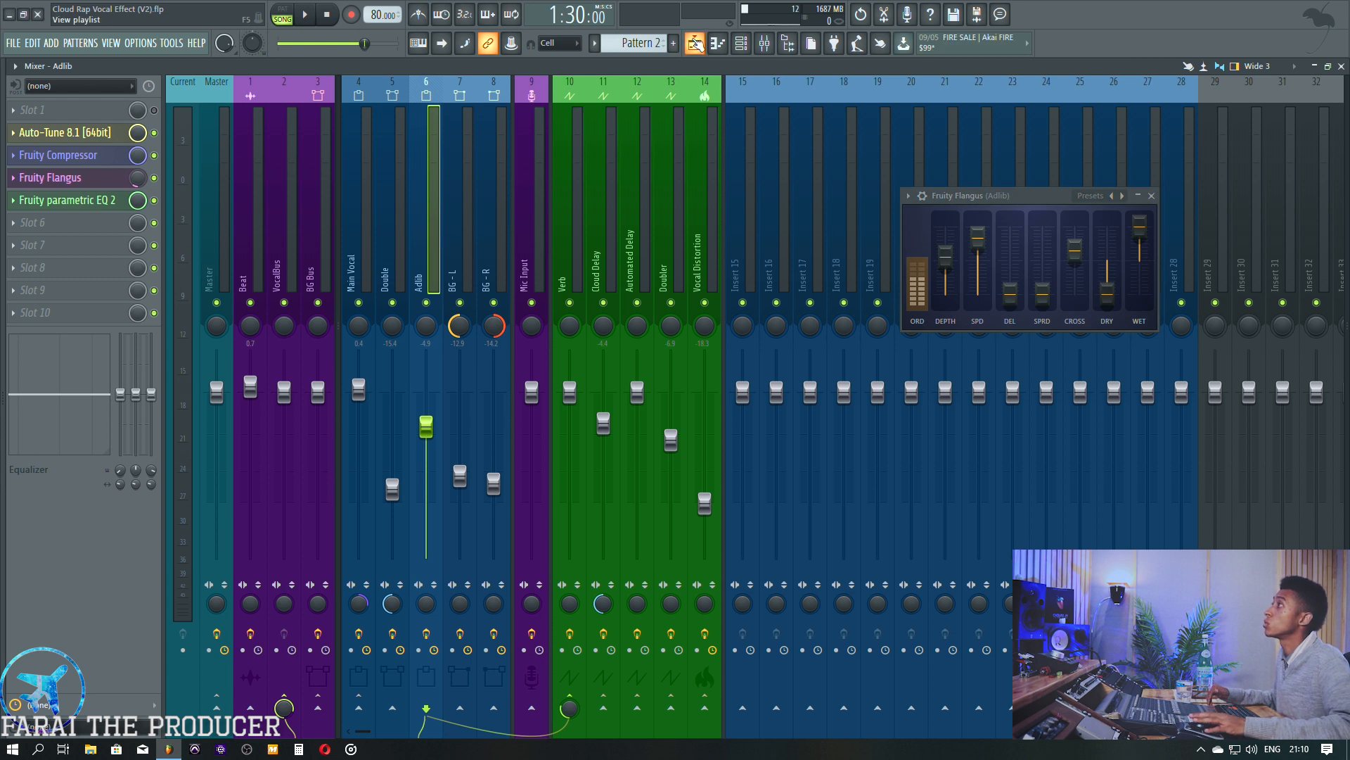
Isolate the Backing Left and Backing Right tracks and play them from just before their clips after bar 35.
left_click(695, 44)
left_click(186, 396)
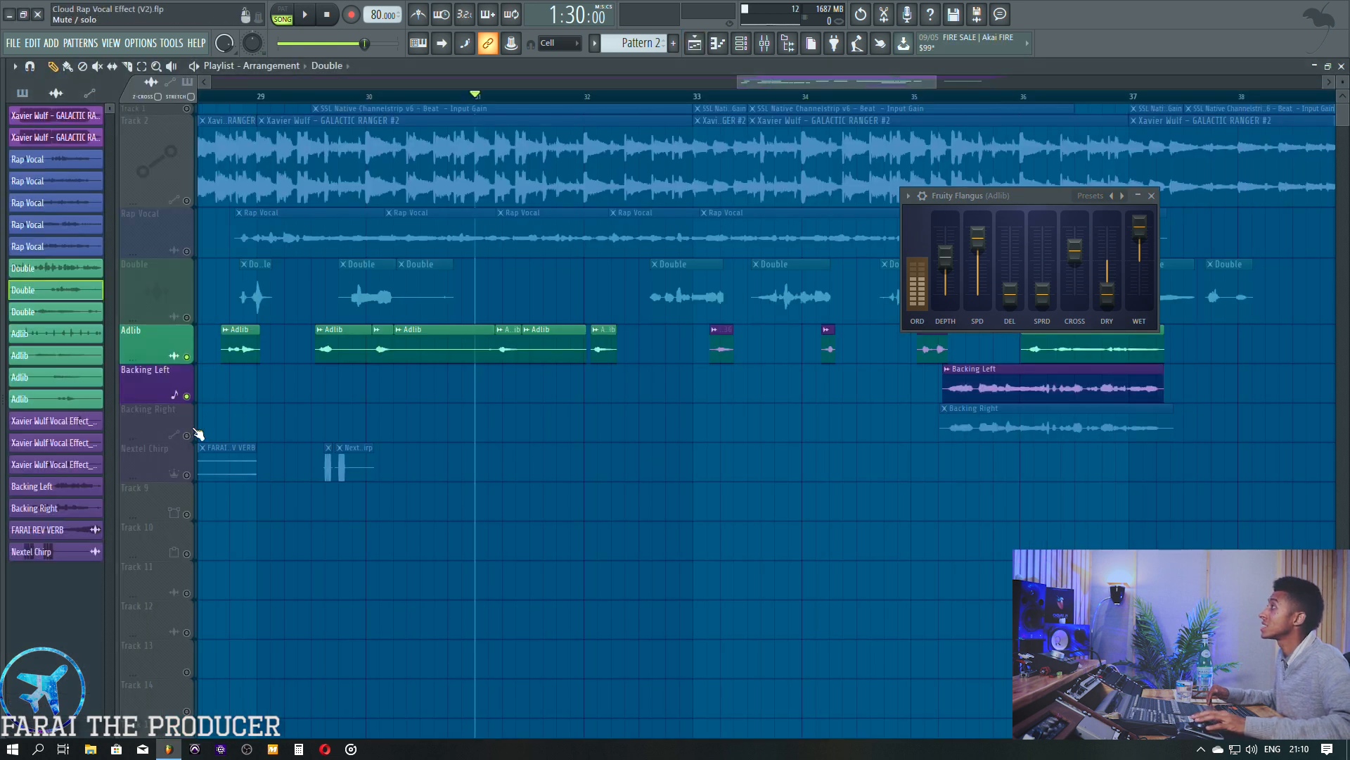
left_click(186, 435)
left_click(936, 97)
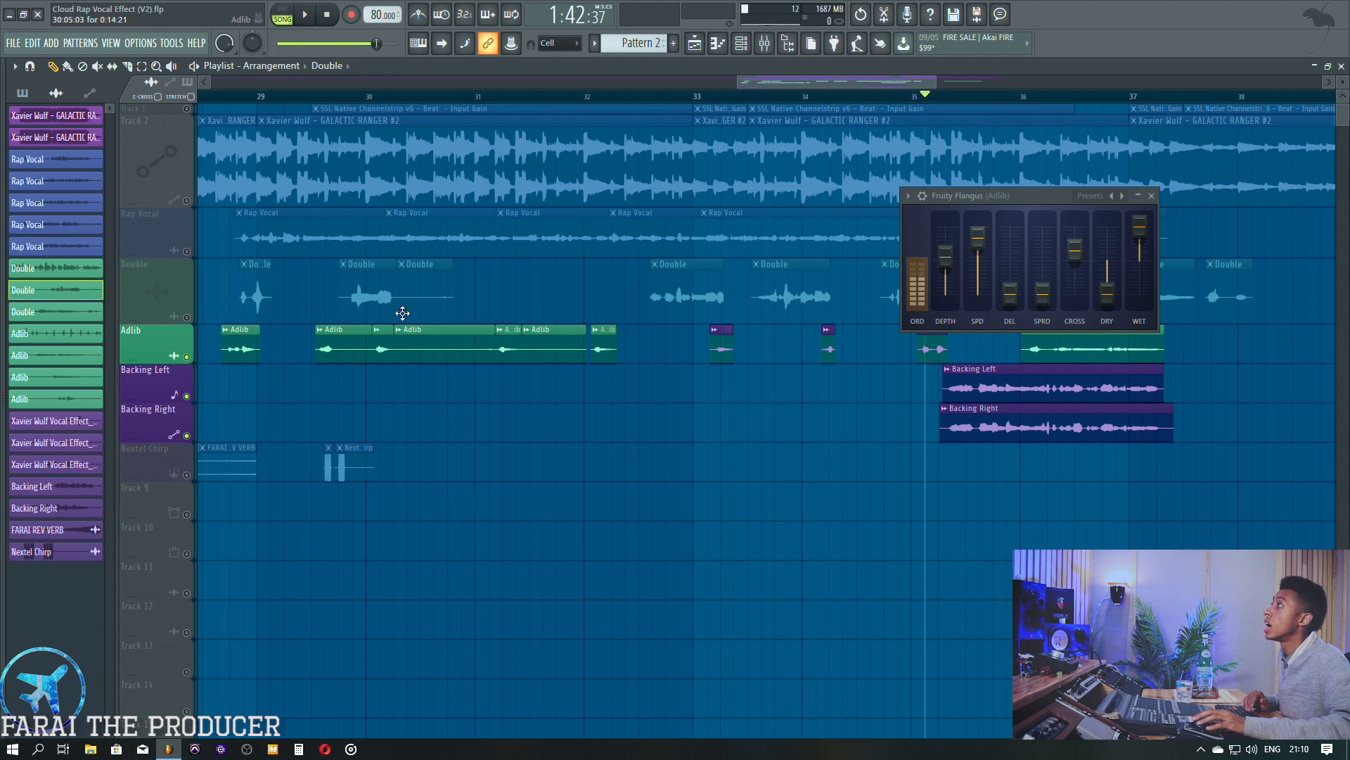
right_click(187, 398)
left_click(187, 435)
key("space")
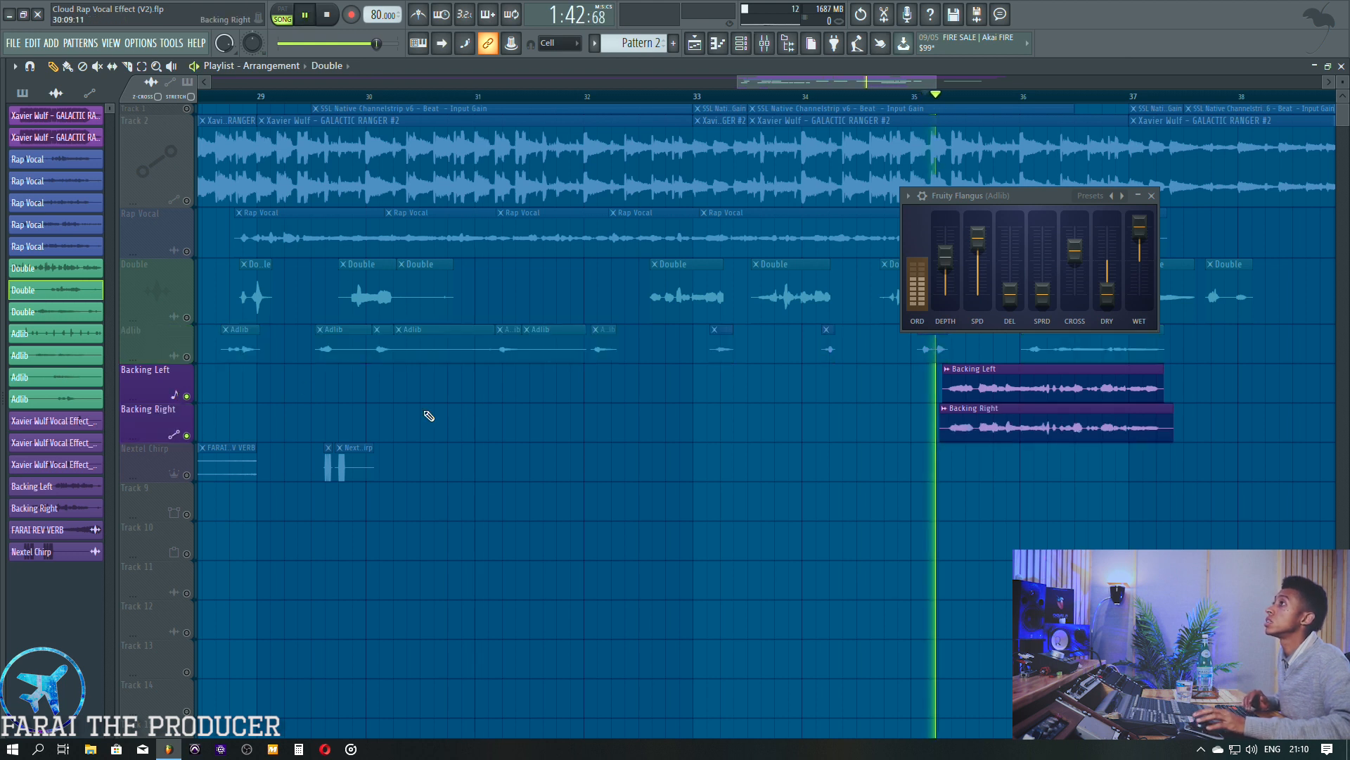
Review the effect chains of the BG - L and BG Bus mixer tracks during playback, including Fruity Fast Dist.
left_click(764, 43)
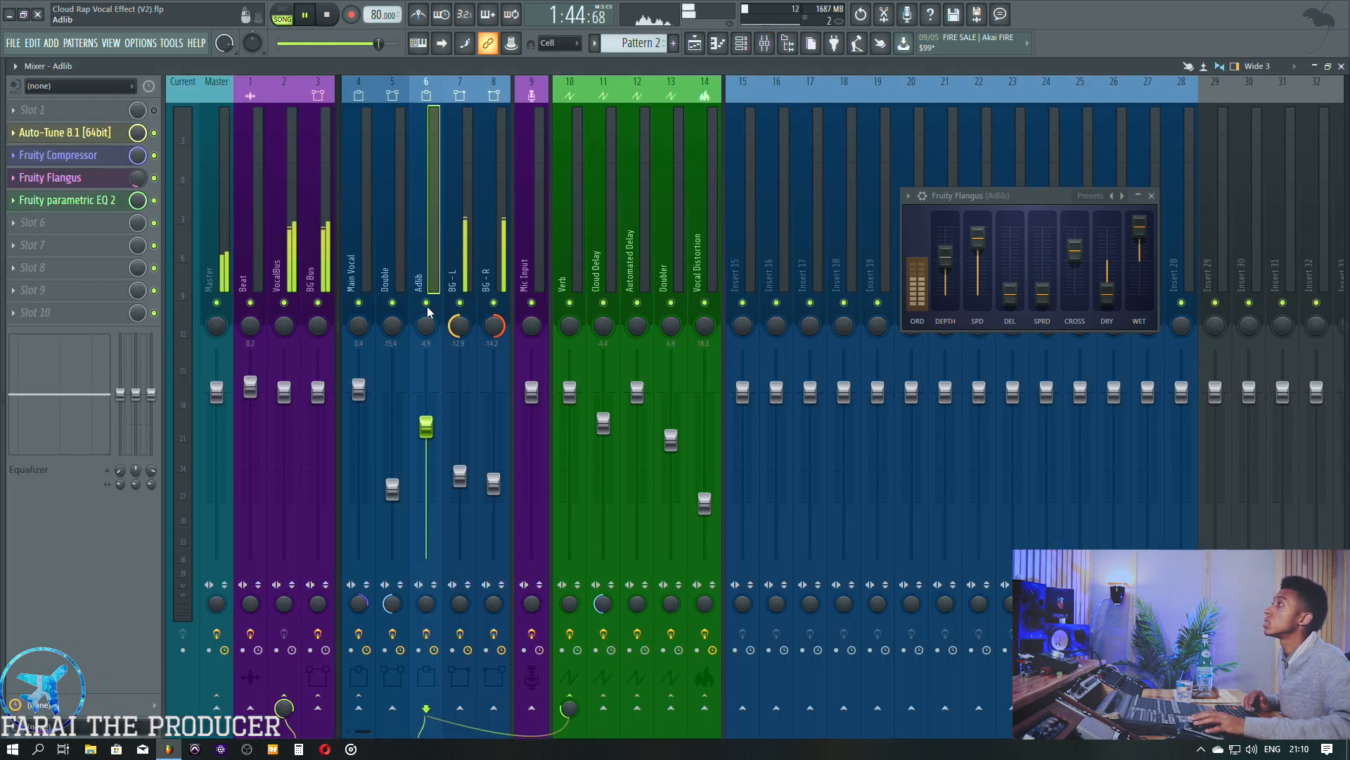
left_click(456, 271)
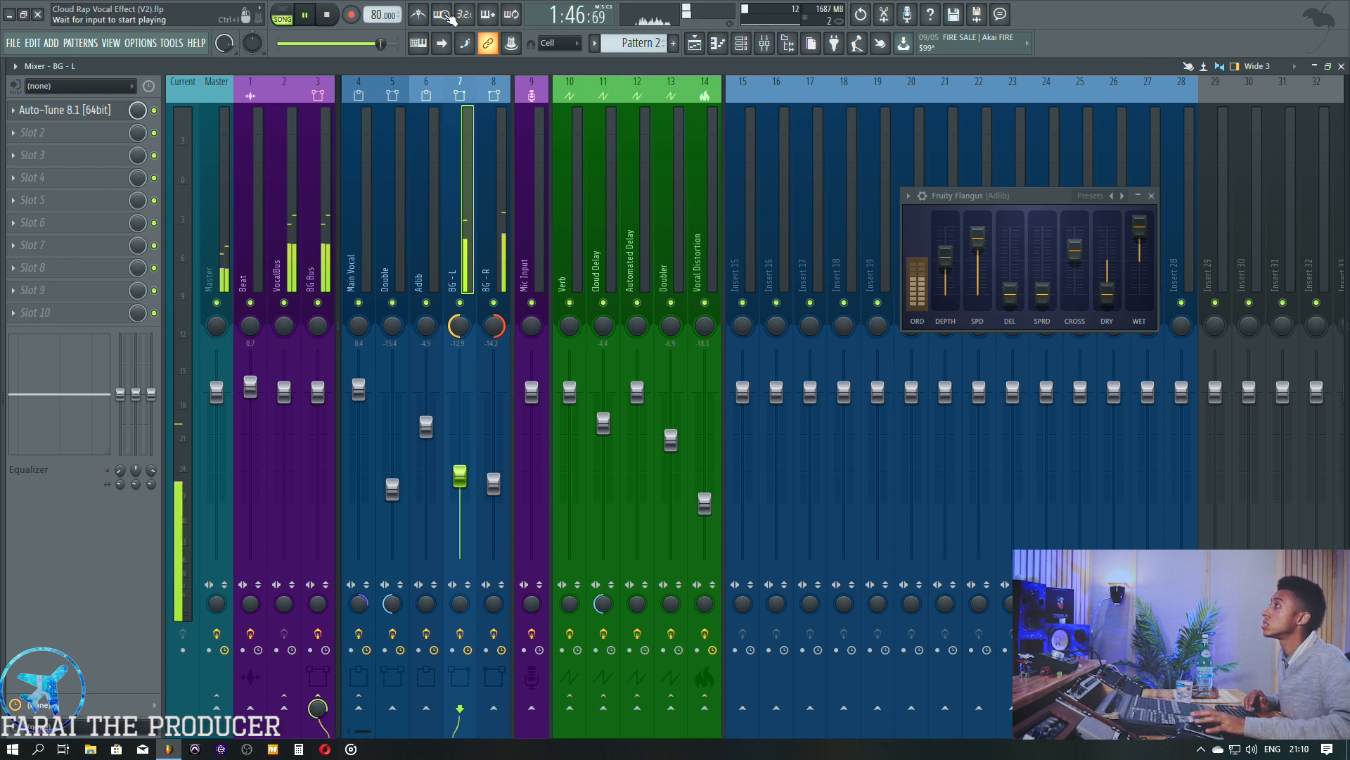
left_click(327, 193)
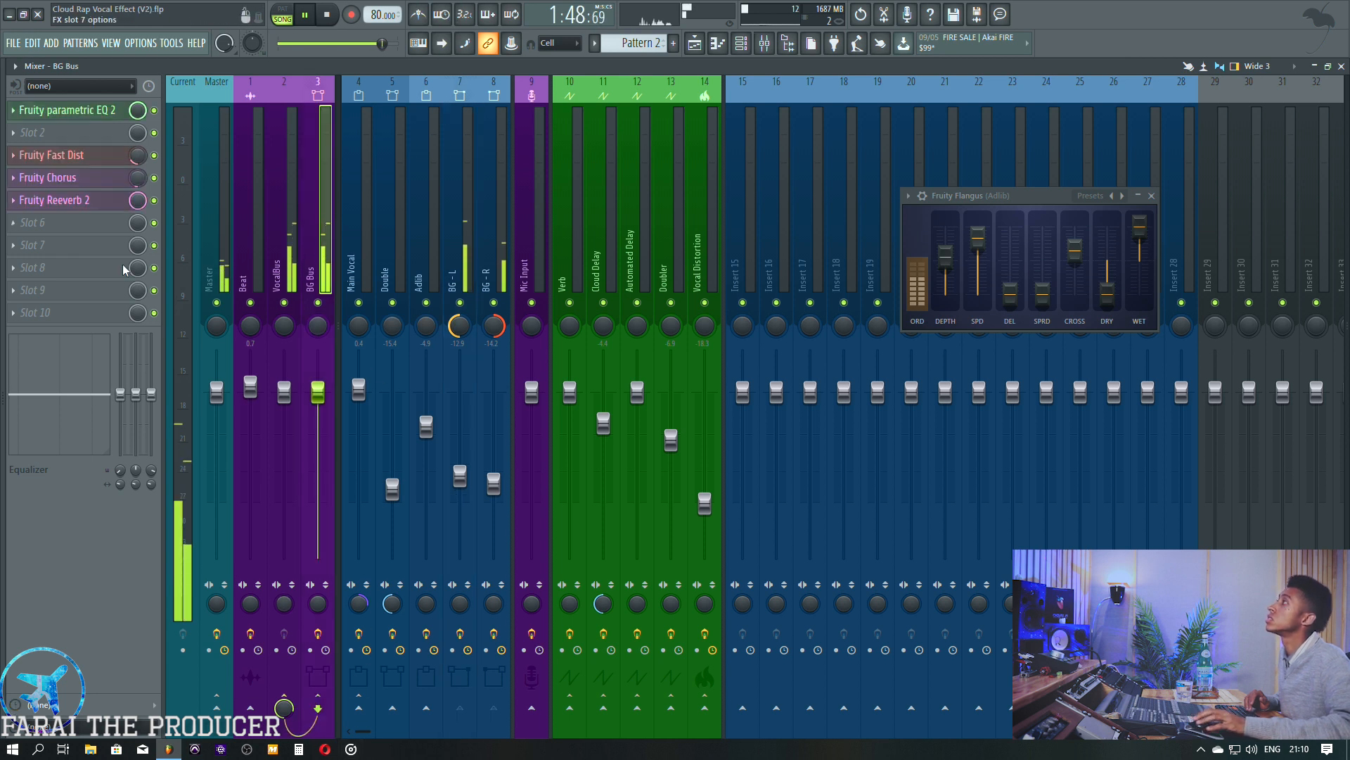
left_click(71, 155)
key("space")
left_click(86, 159)
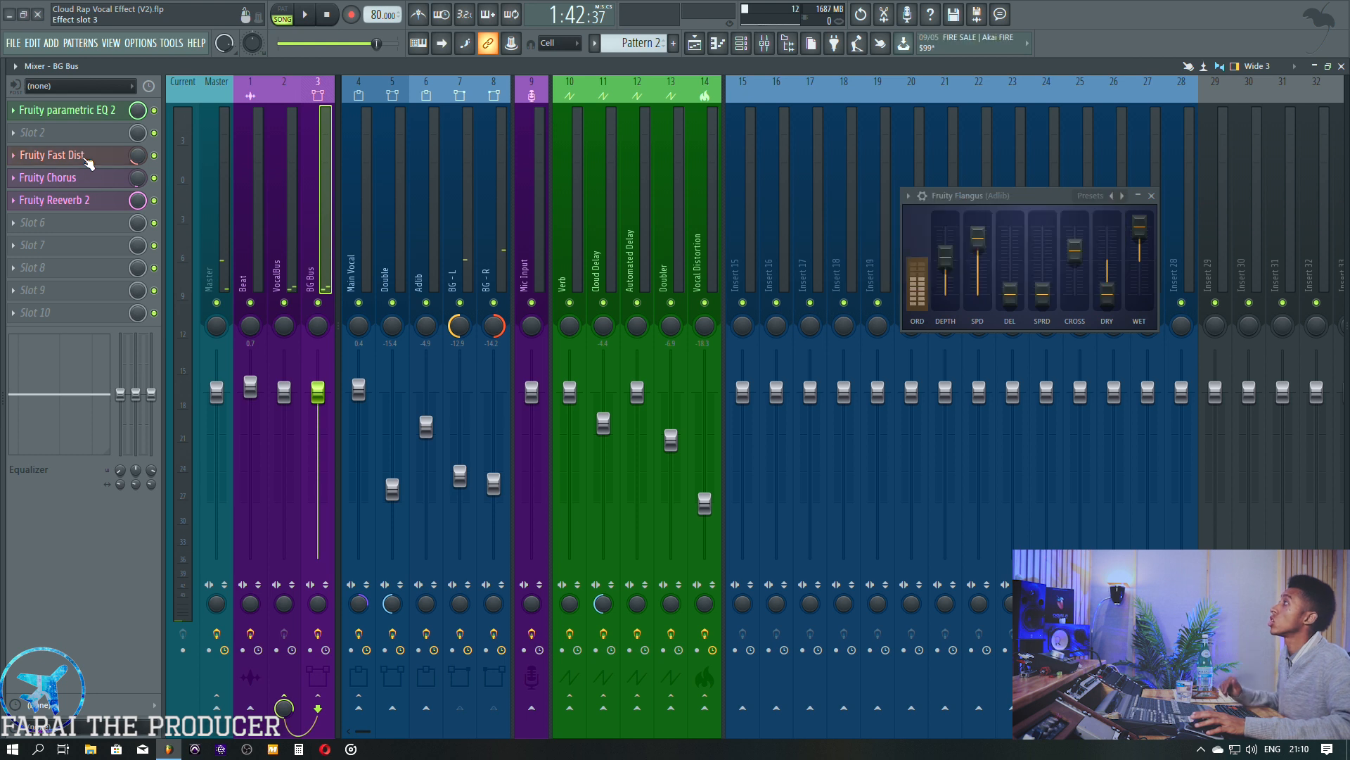
Compare the BG - L effects with the BG Bus chain and look at its Fruity Chorus and Fruity Reeverb 2.
left_click(466, 243)
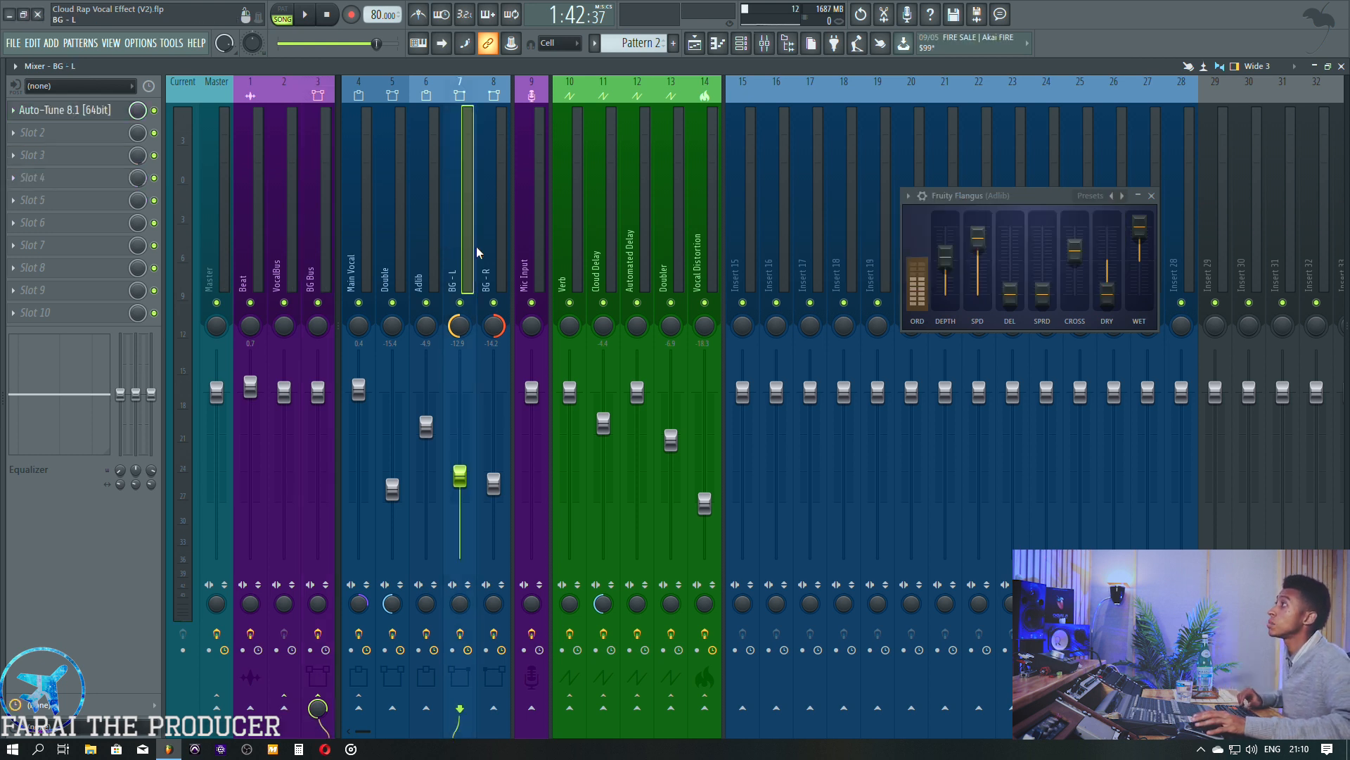
left_click(318, 247)
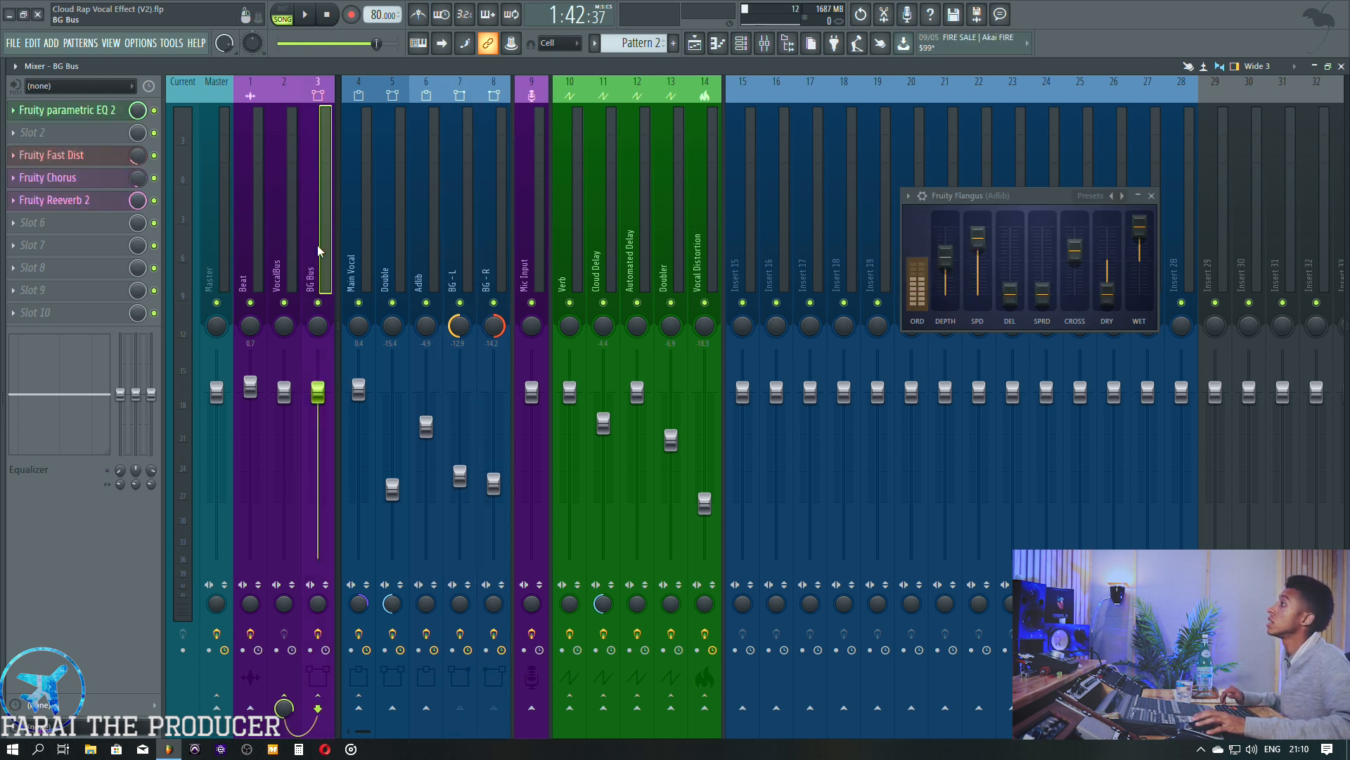
left_click(95, 180)
left_click(95, 180)
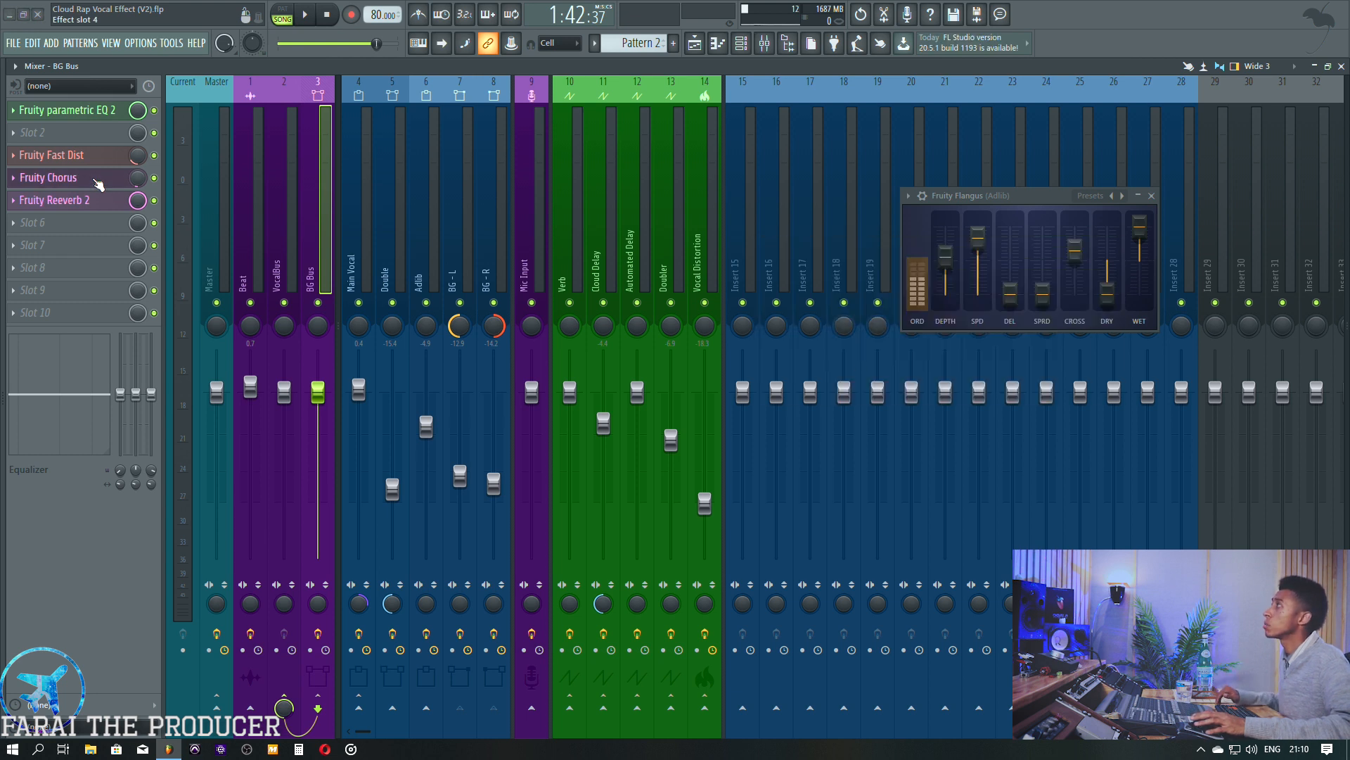
left_click(97, 204)
left_click(98, 205)
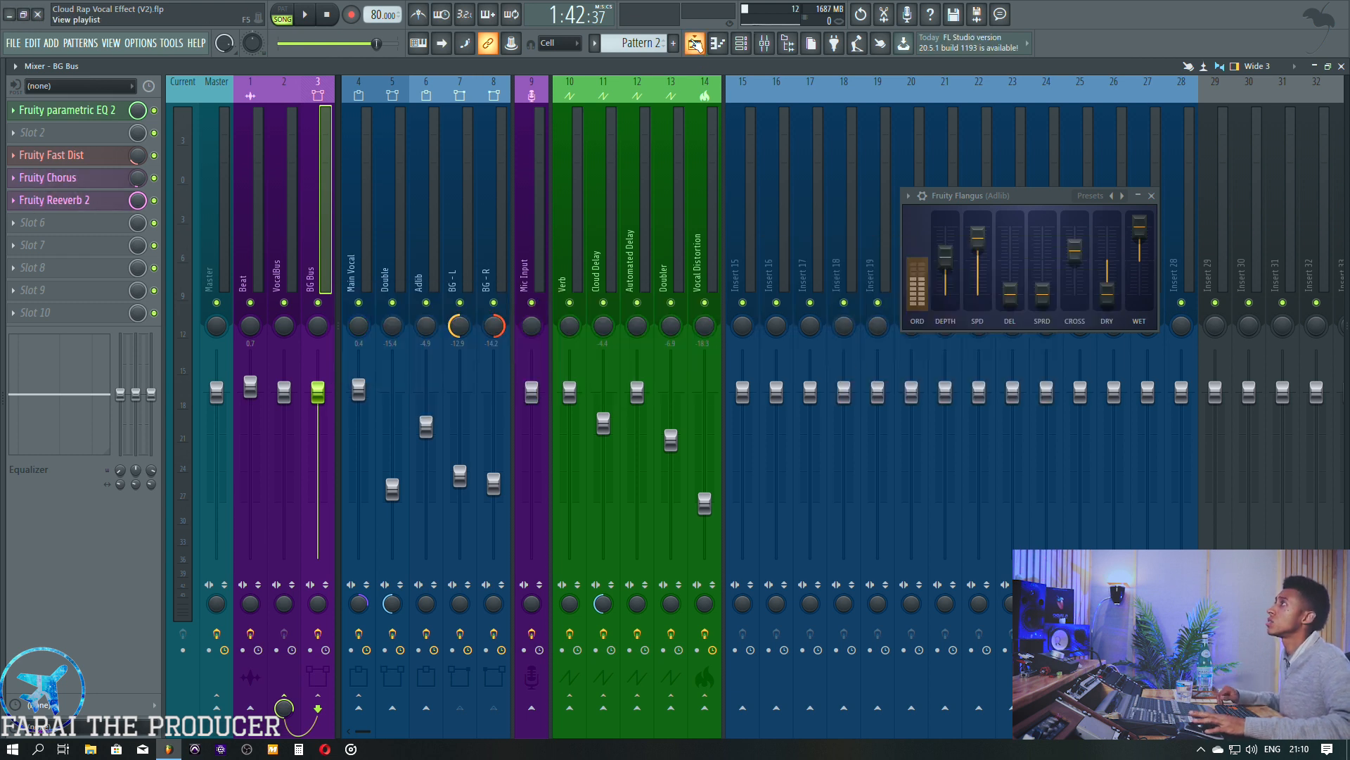
Unmute the Rap Vocal track and play it together with both backing tracks while checking the mixer levels.
left_click(695, 44)
left_click(187, 251)
key("space")
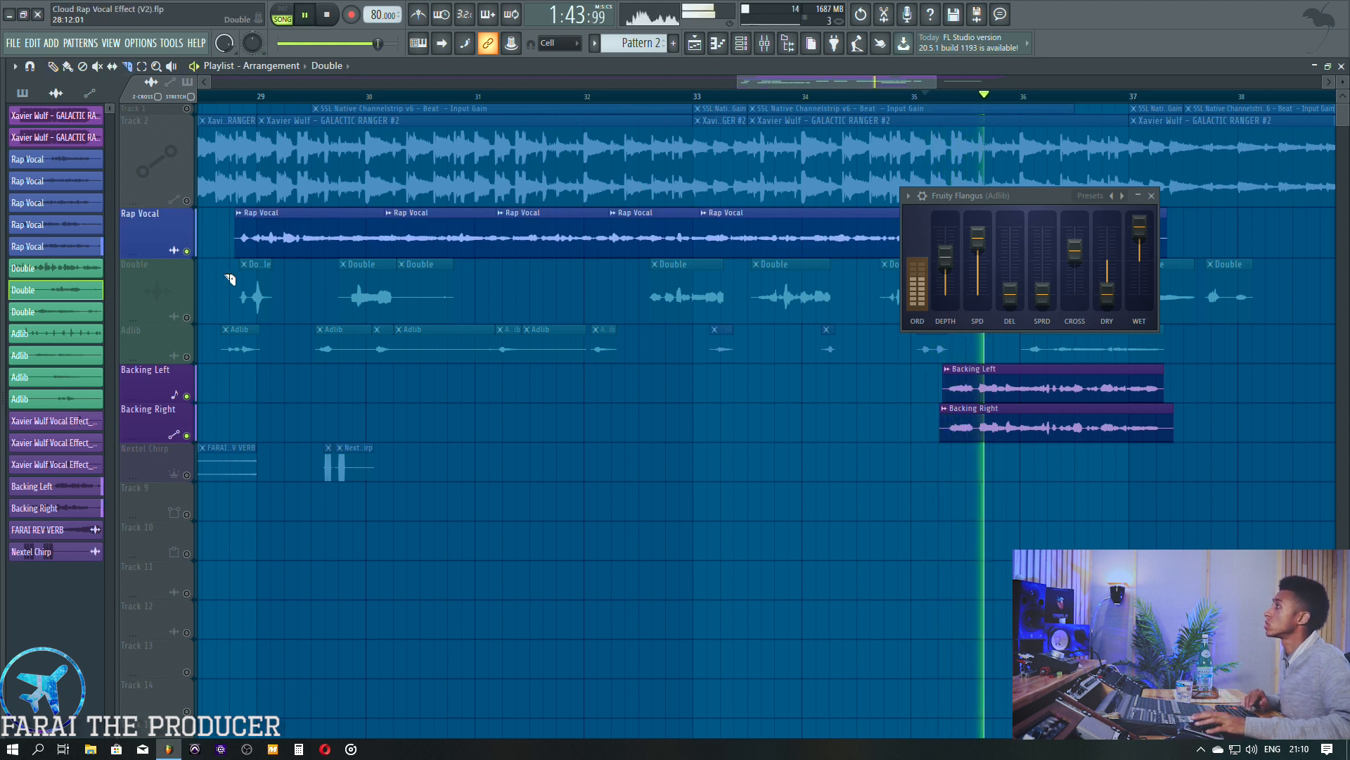
key("F9")
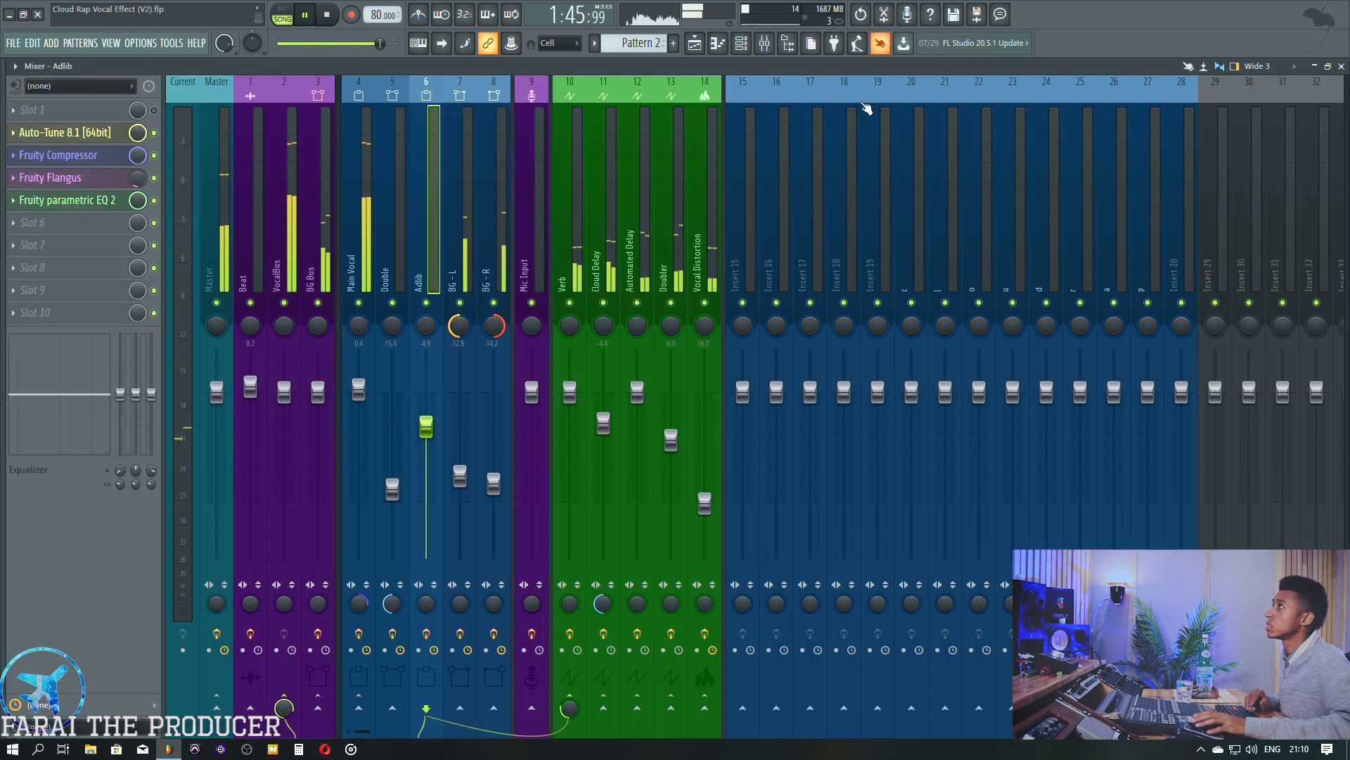
left_click(695, 43)
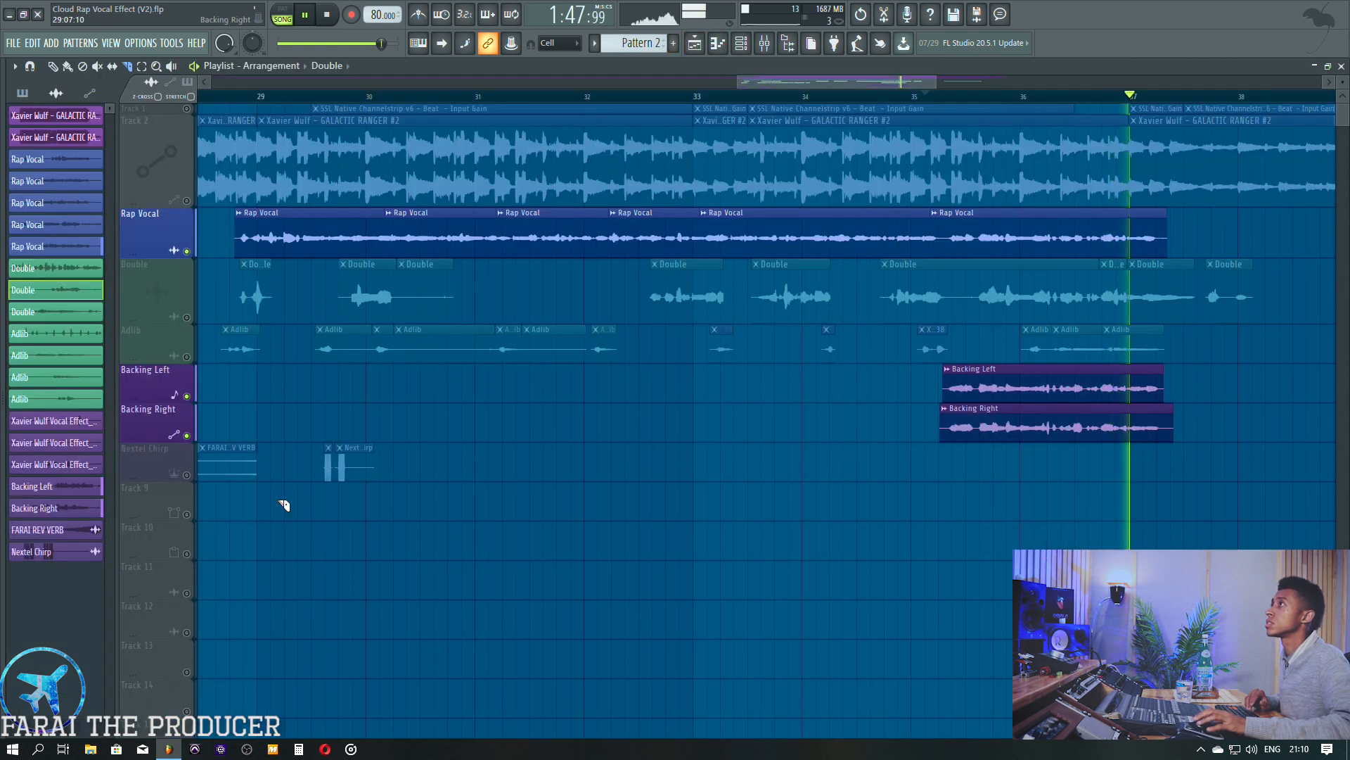
key("space")
Unmute all playlist tracks and play the full mix from the marked position while watching the mixer.
right_click(187, 396)
right_click(188, 396)
key("space")
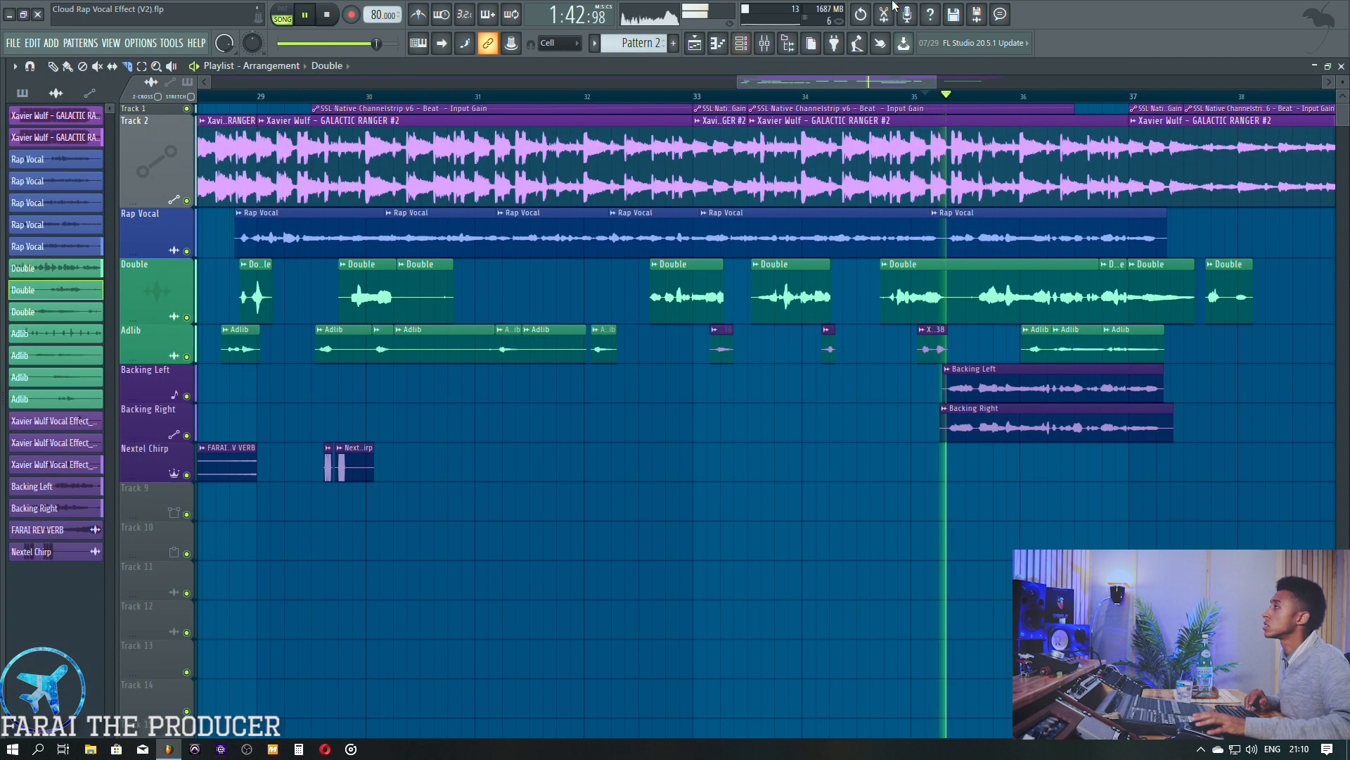
left_click(755, 44)
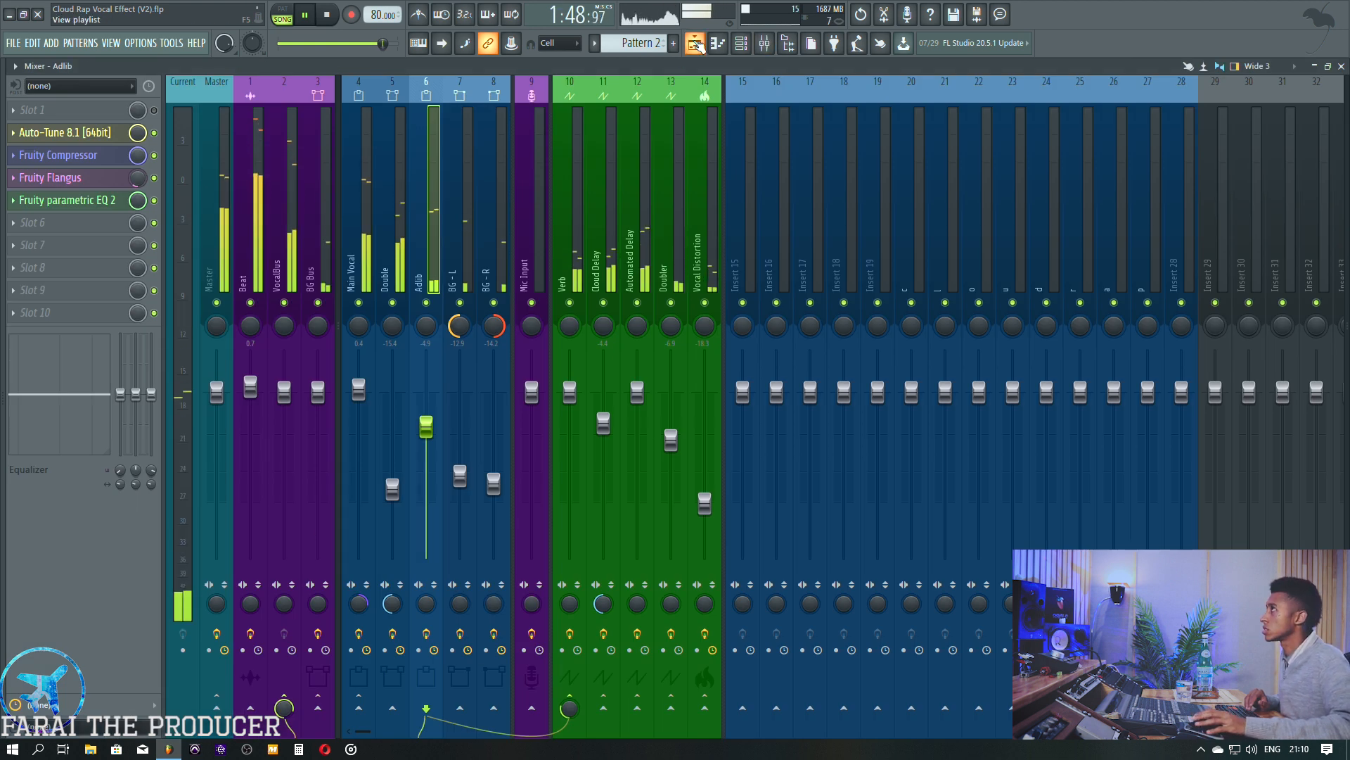
Stop playback and move the song position back to just after bar 29 in the playlist.
left_click(694, 42)
scroll(698, 102, "down", 5)
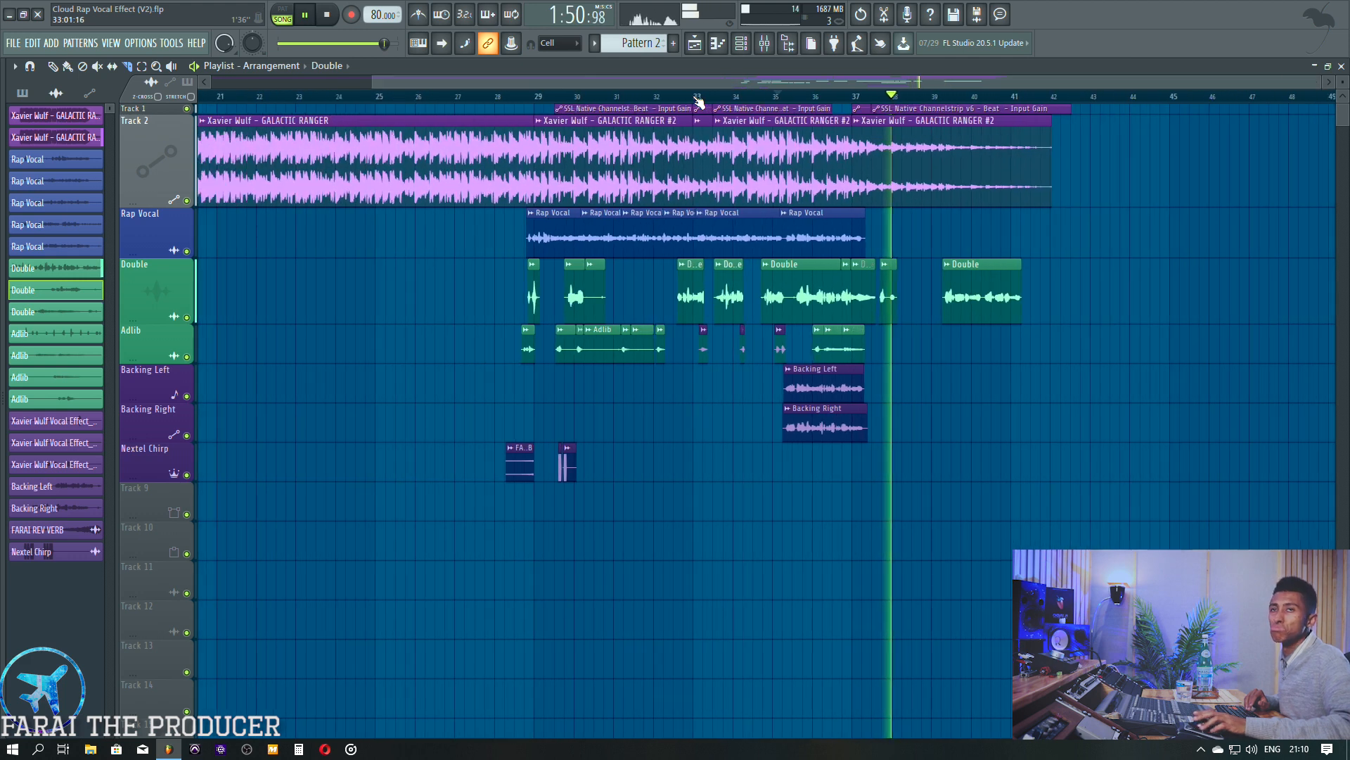
key("space")
left_click(758, 100)
scroll(763, 100, "up", 5)
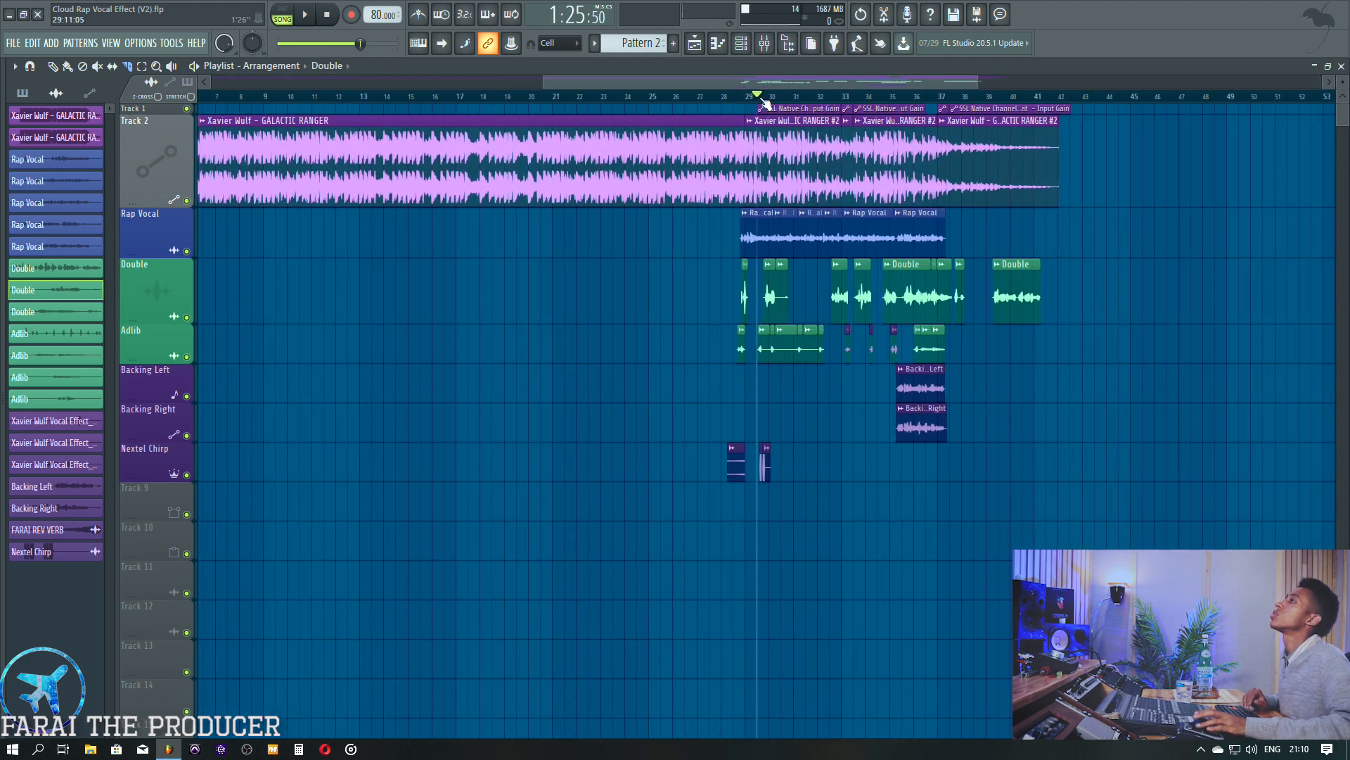
Show the Main Vocal mixer track's sends and open Fruity Reeverb 2 on the Verb track.
left_click(765, 43)
left_click(352, 241)
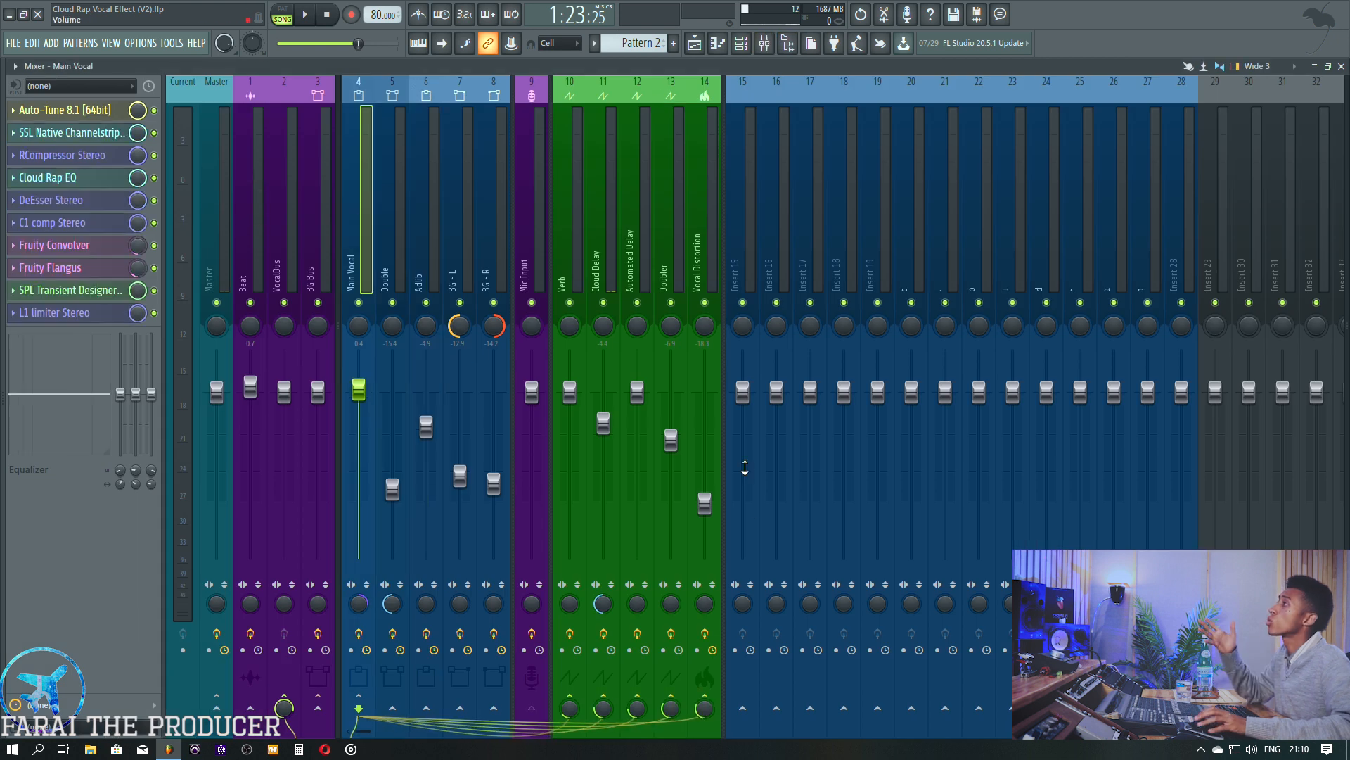
left_click(578, 253)
left_click(109, 115)
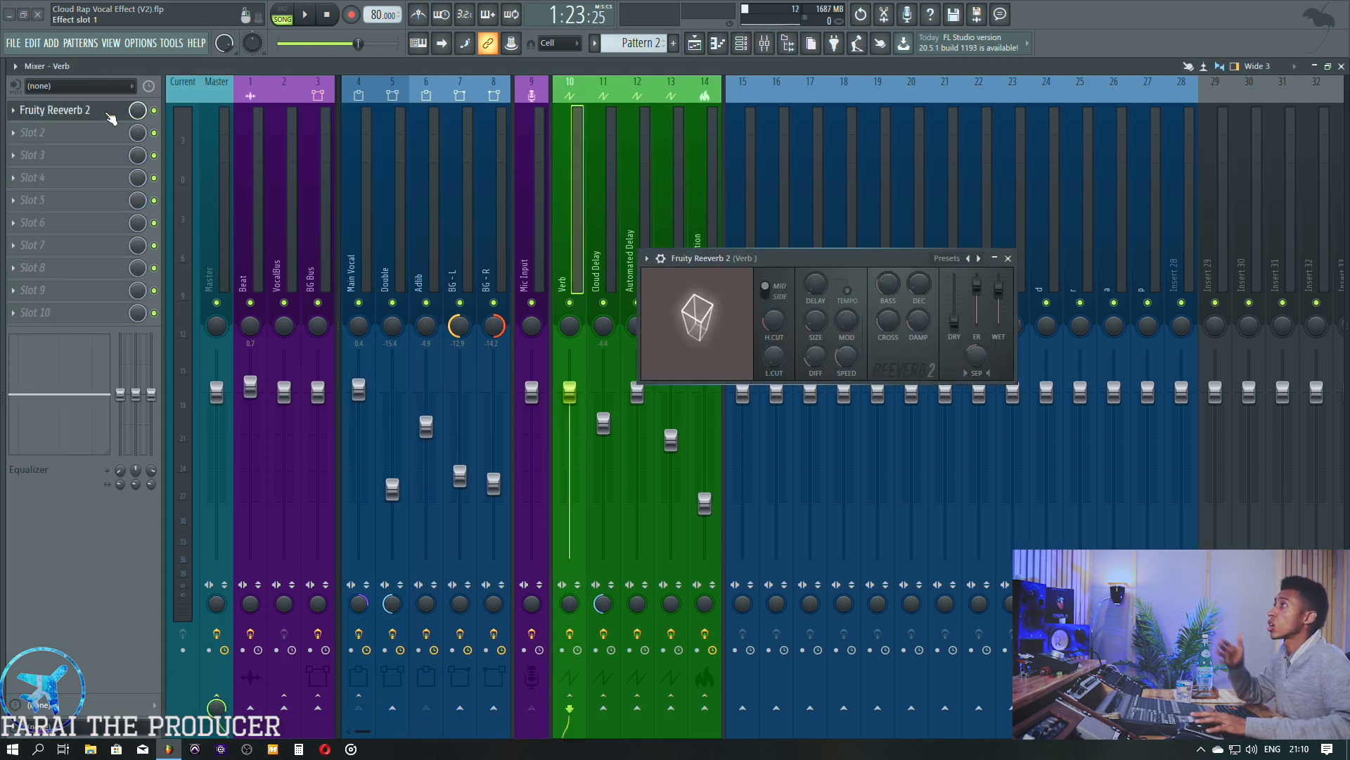
Close the Verb track's reverb, then open Fruity Reeverb 2 on the Cloud Delay track and place it over the unused inserts.
left_click(109, 115)
left_click(603, 194)
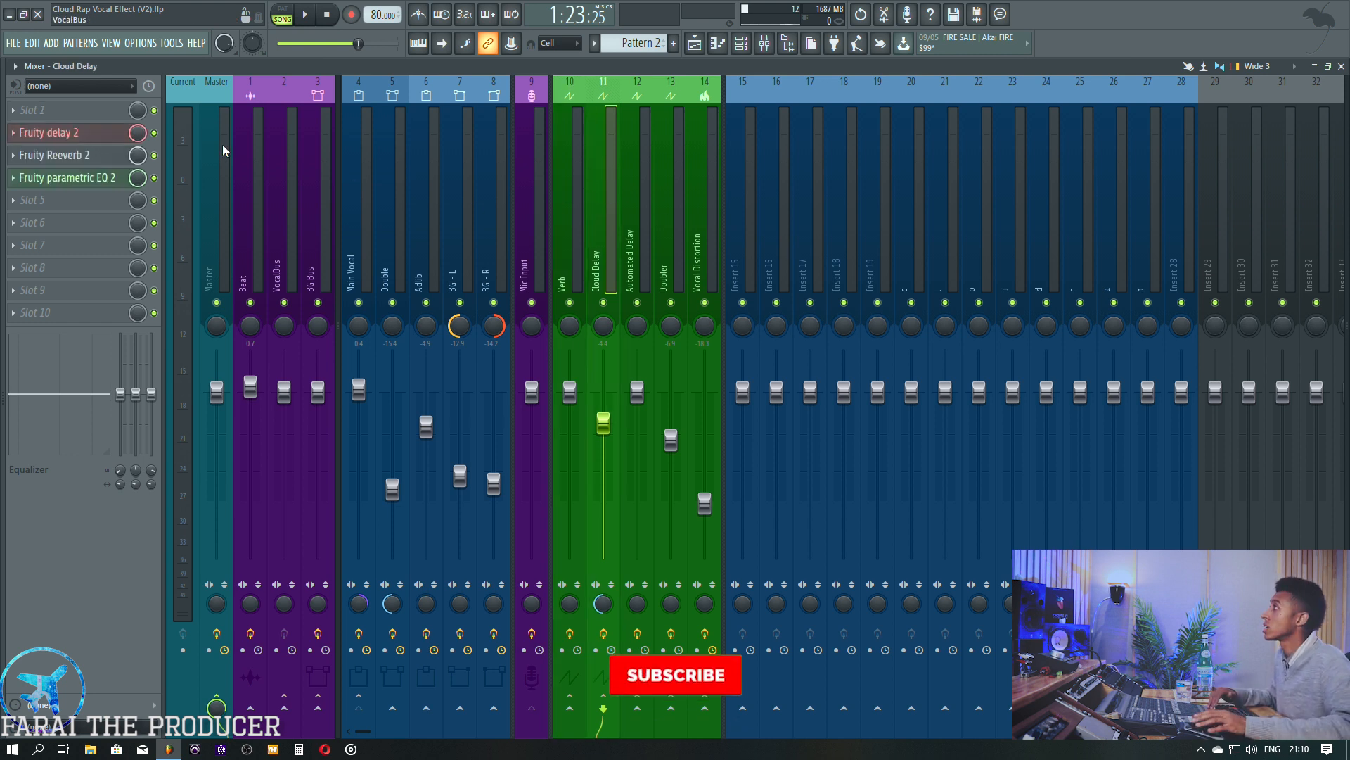
left_click(94, 155)
left_click_drag(800, 241, 881, 190)
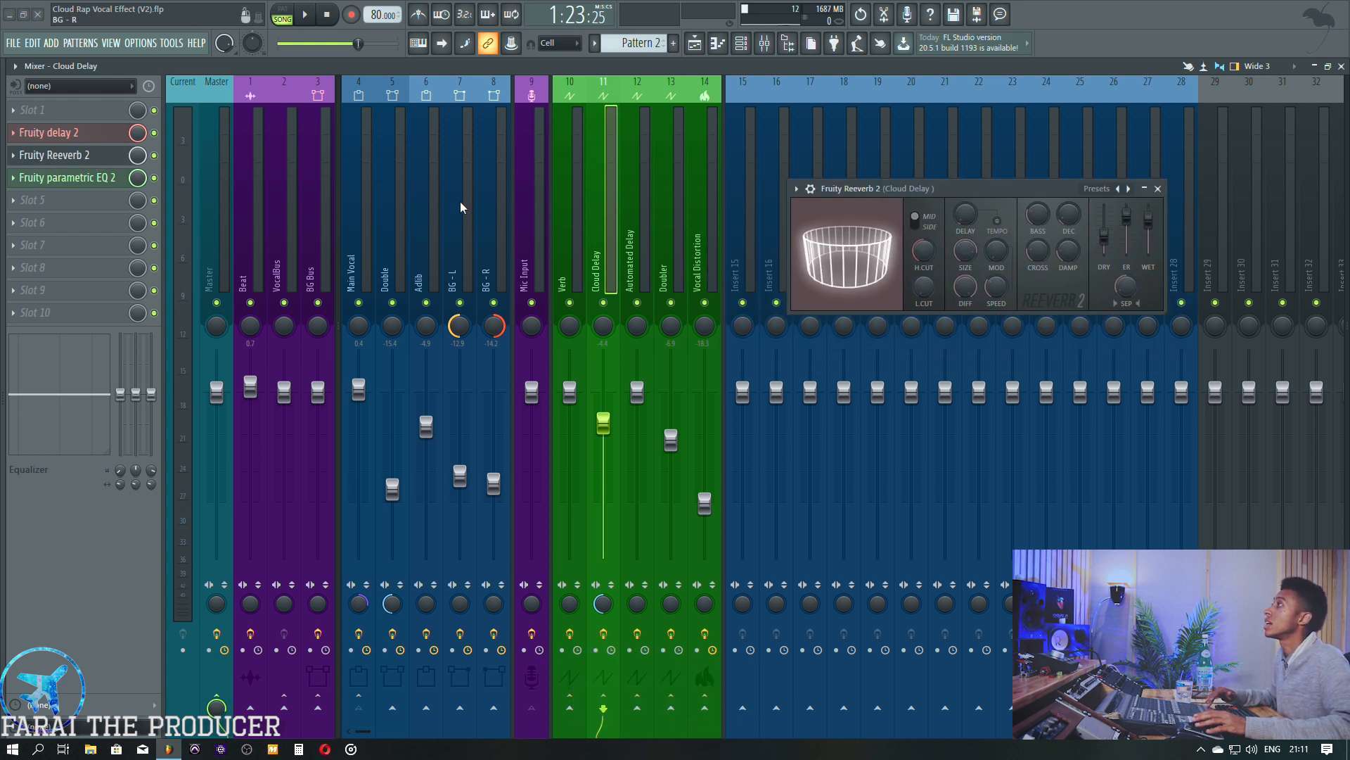
Select the Main Vocal track, mute the Beat and every send track except Cloud Delay, and briefly play the song.
left_click(358, 211)
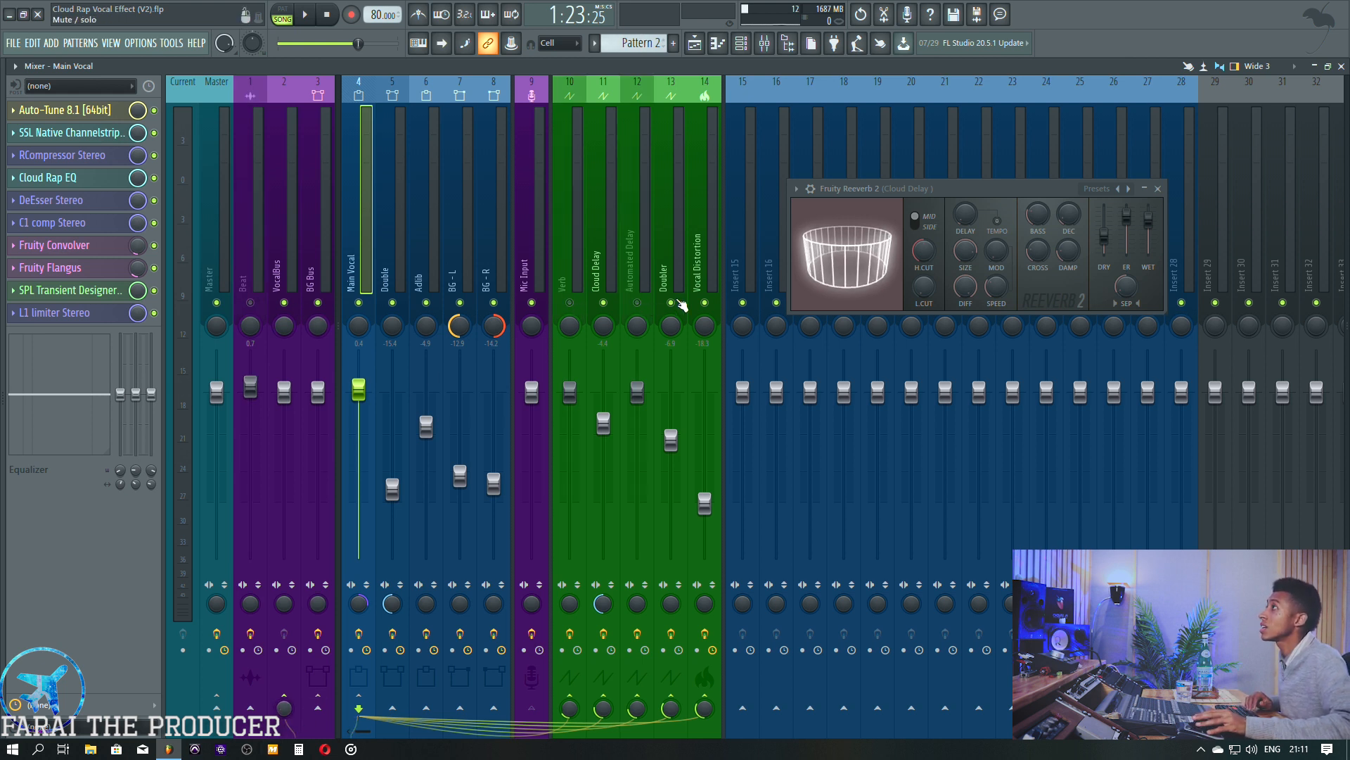
left_click(677, 302)
left_click(706, 302)
key("space")
key("space")
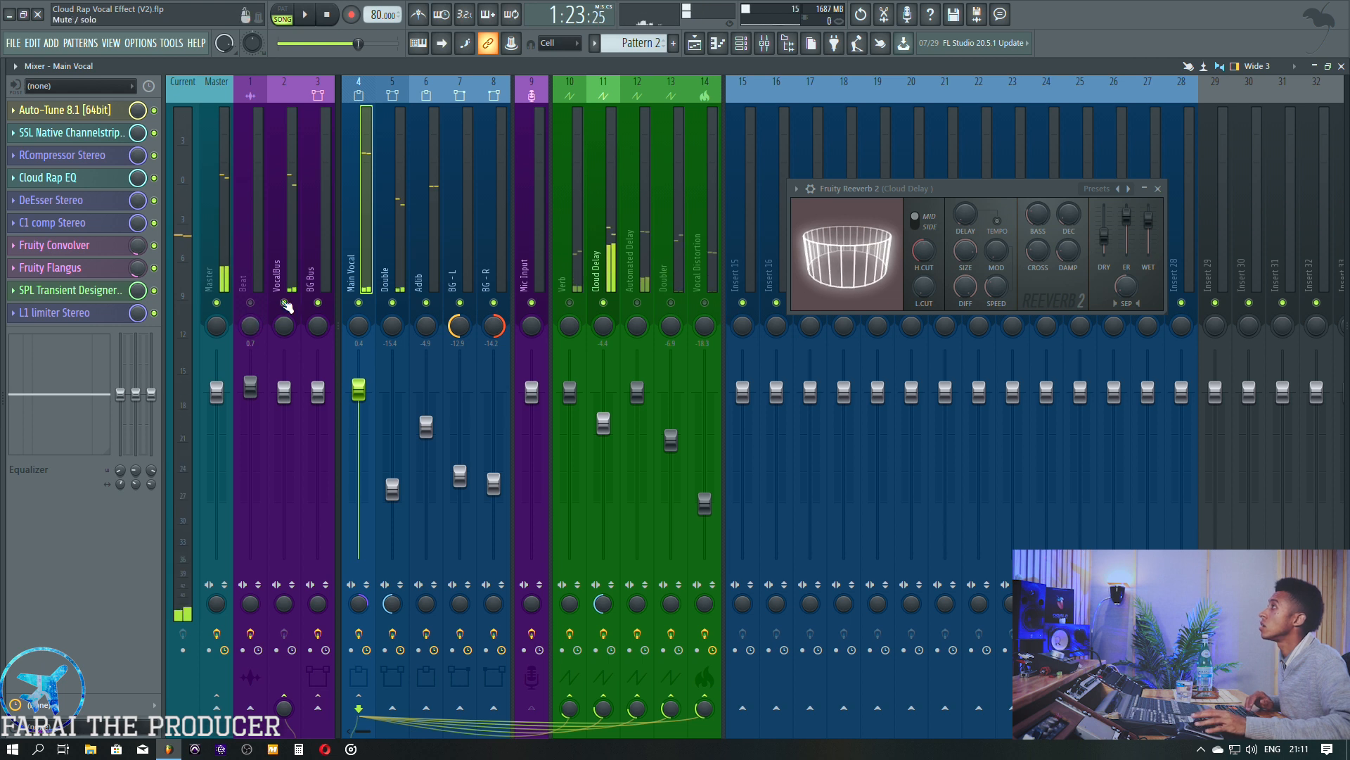
Set the song position to bar 29 in the playlist, start playback and return to the mixer.
left_click(694, 45)
left_click(715, 97)
key("space")
left_click(742, 44)
left_click(765, 44)
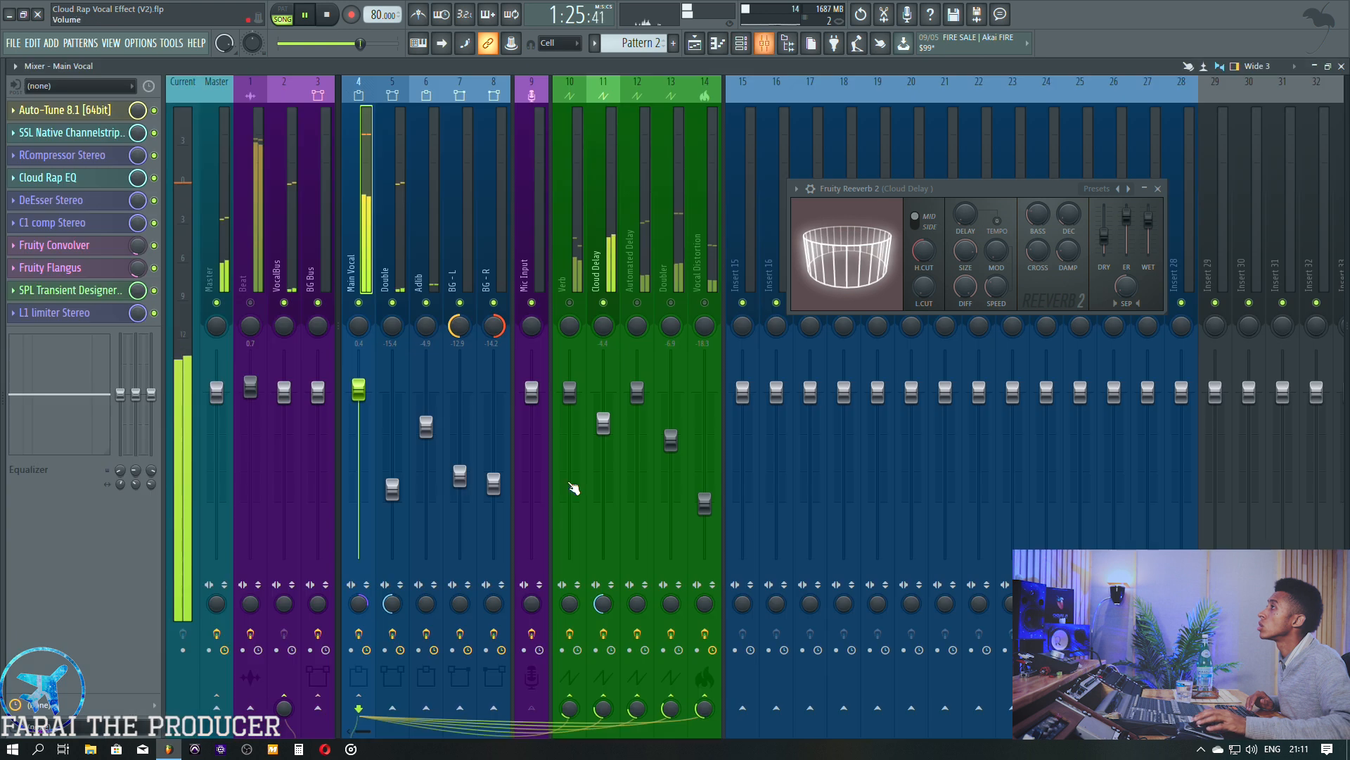
Mute and unmute the Cloud Delay track during playback to compare the vocals without and with it.
left_click(602, 247)
left_click(604, 302)
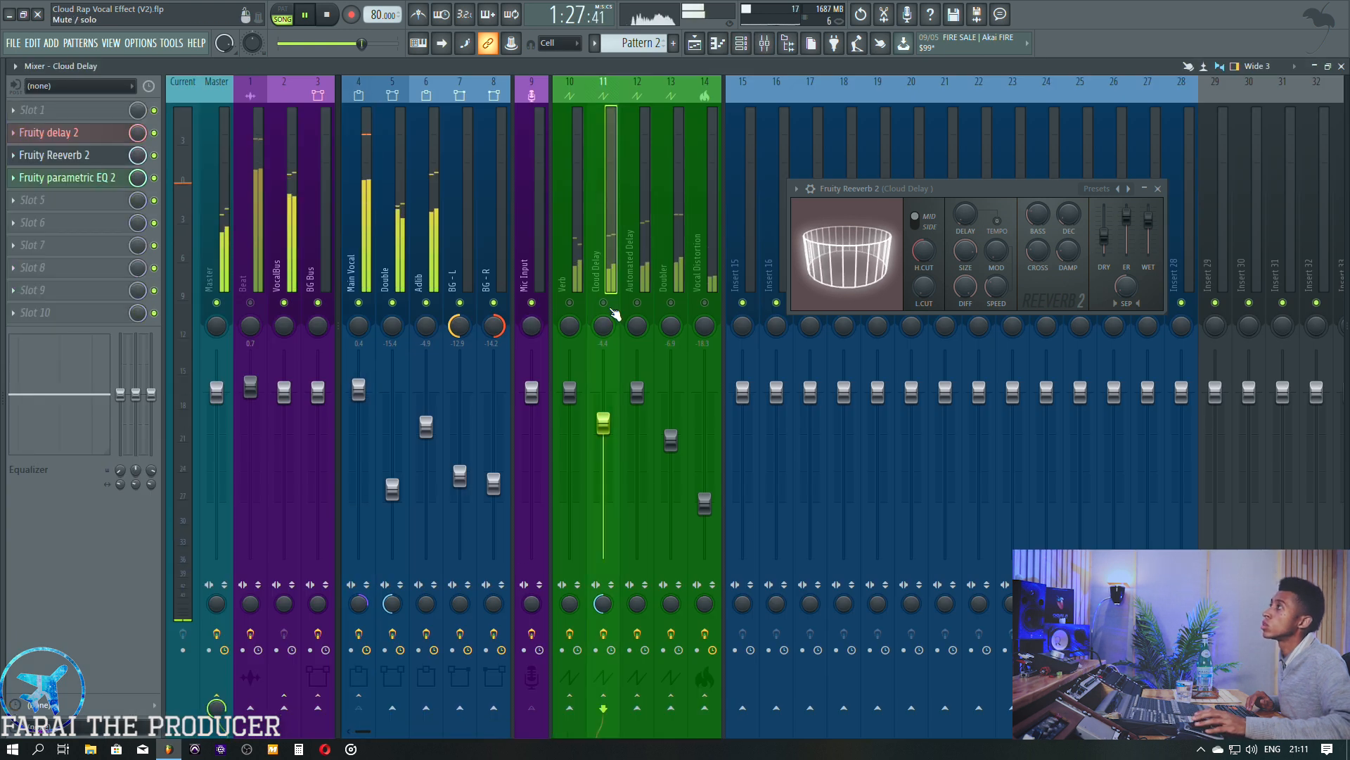
left_click(605, 303)
Mute Double, Adlib, BG - L and BG - R, and replay the Main Vocal with only the Cloud Delay send.
left_click(394, 303)
left_click(427, 302)
left_click(462, 302)
left_click(494, 302)
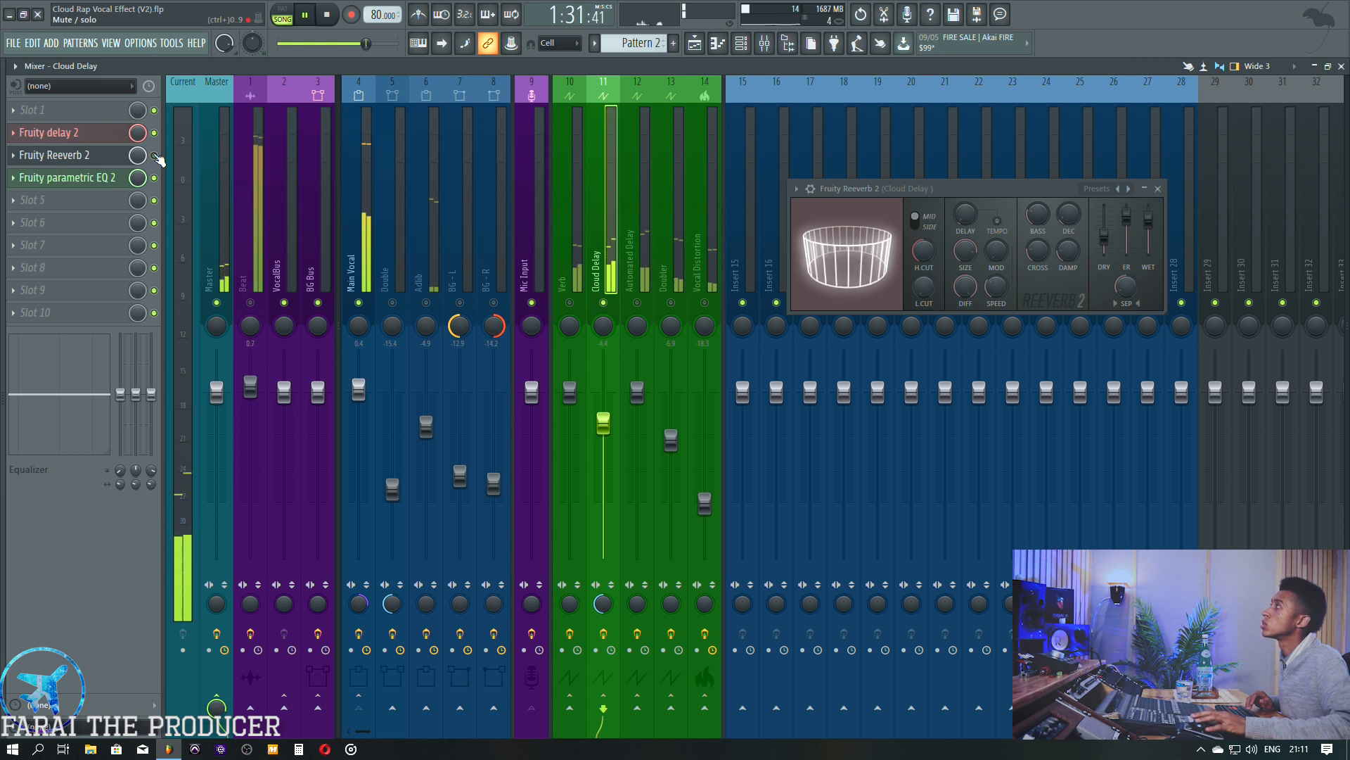
key("space")
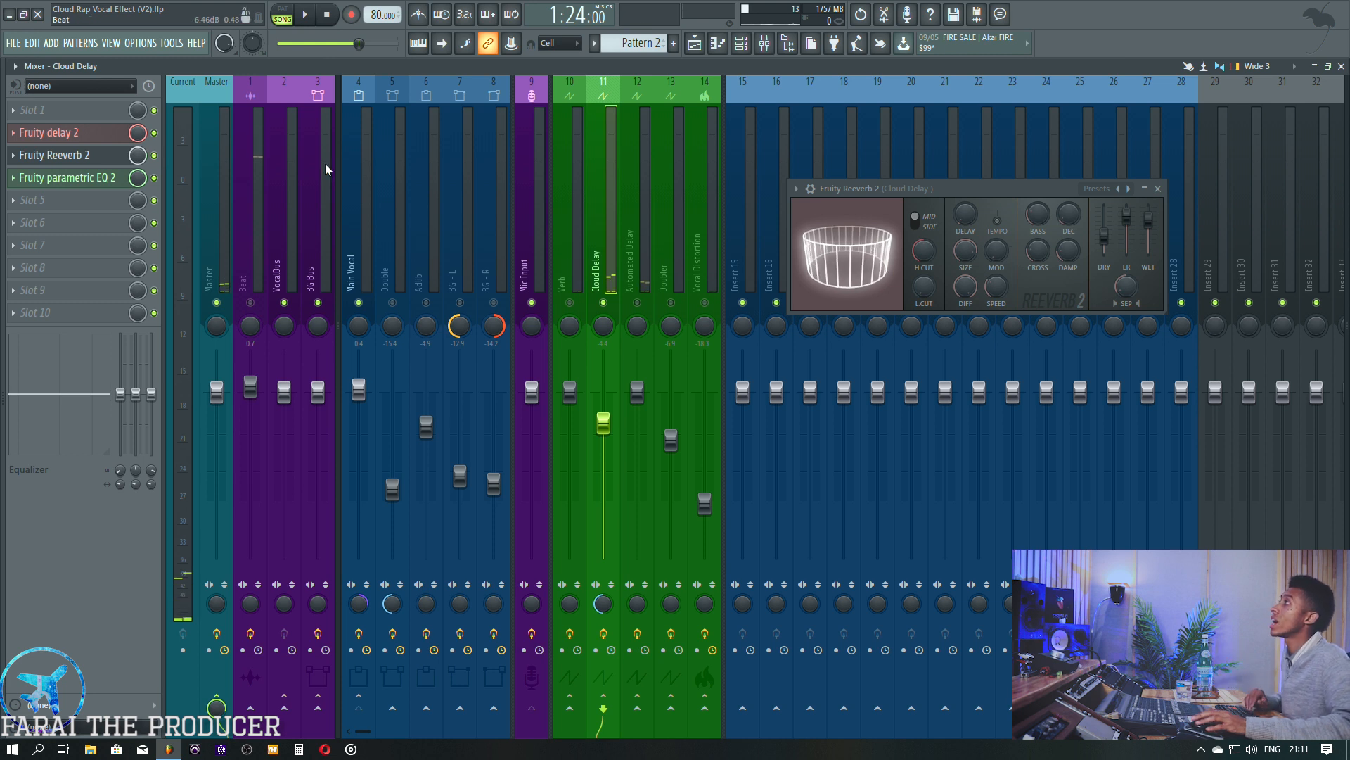
key("space")
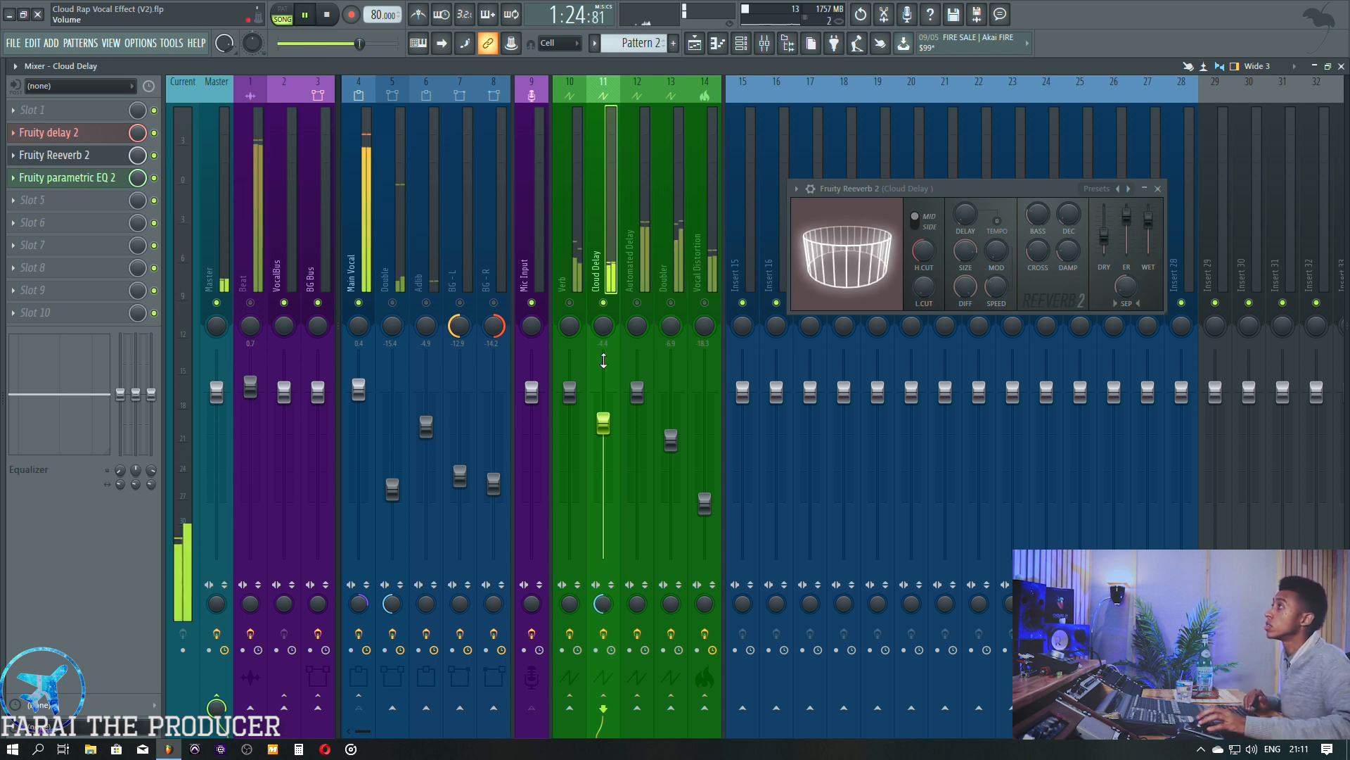
key("space")
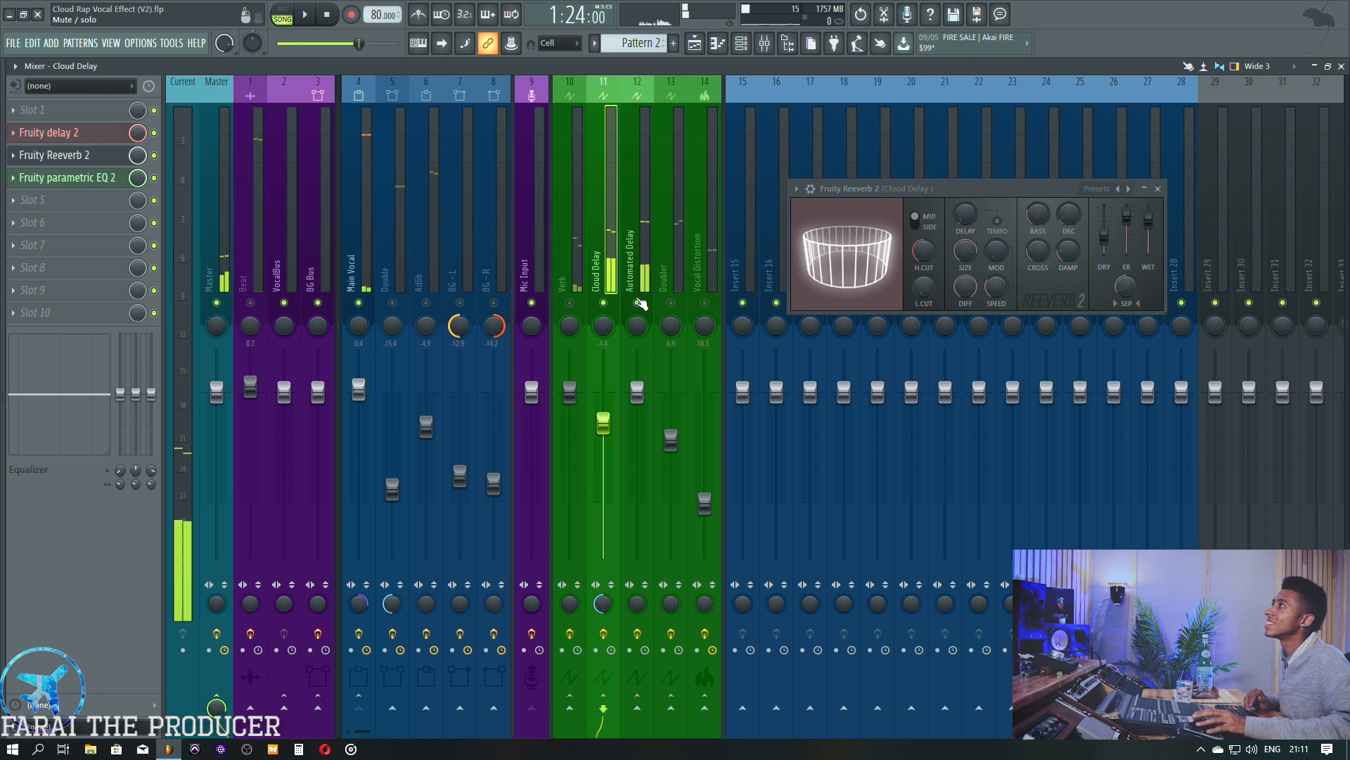
Unmute Verb, Automated Delay, Doubler and Vocal Distortion, and play the Main Vocal through all the send tracks.
left_click(706, 304)
key("space")
left_click(570, 303)
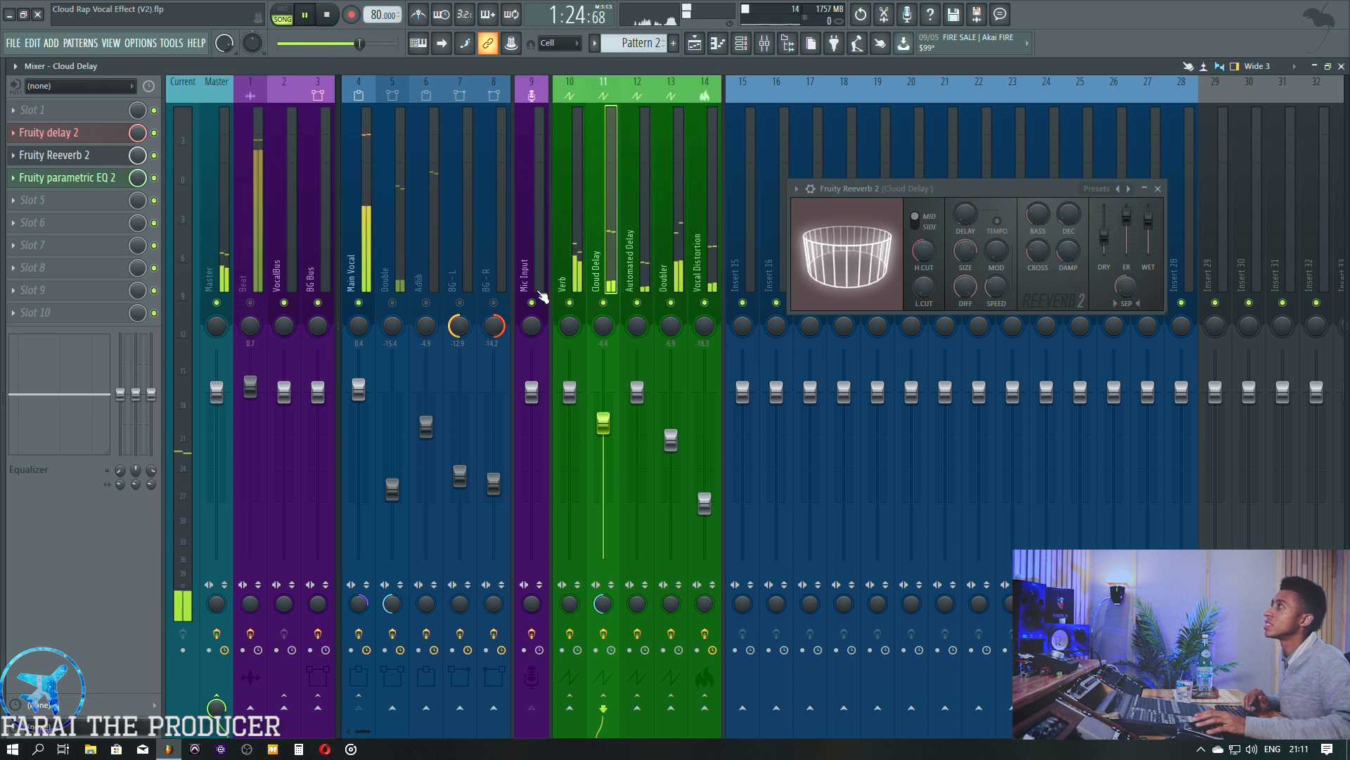
left_click(363, 260)
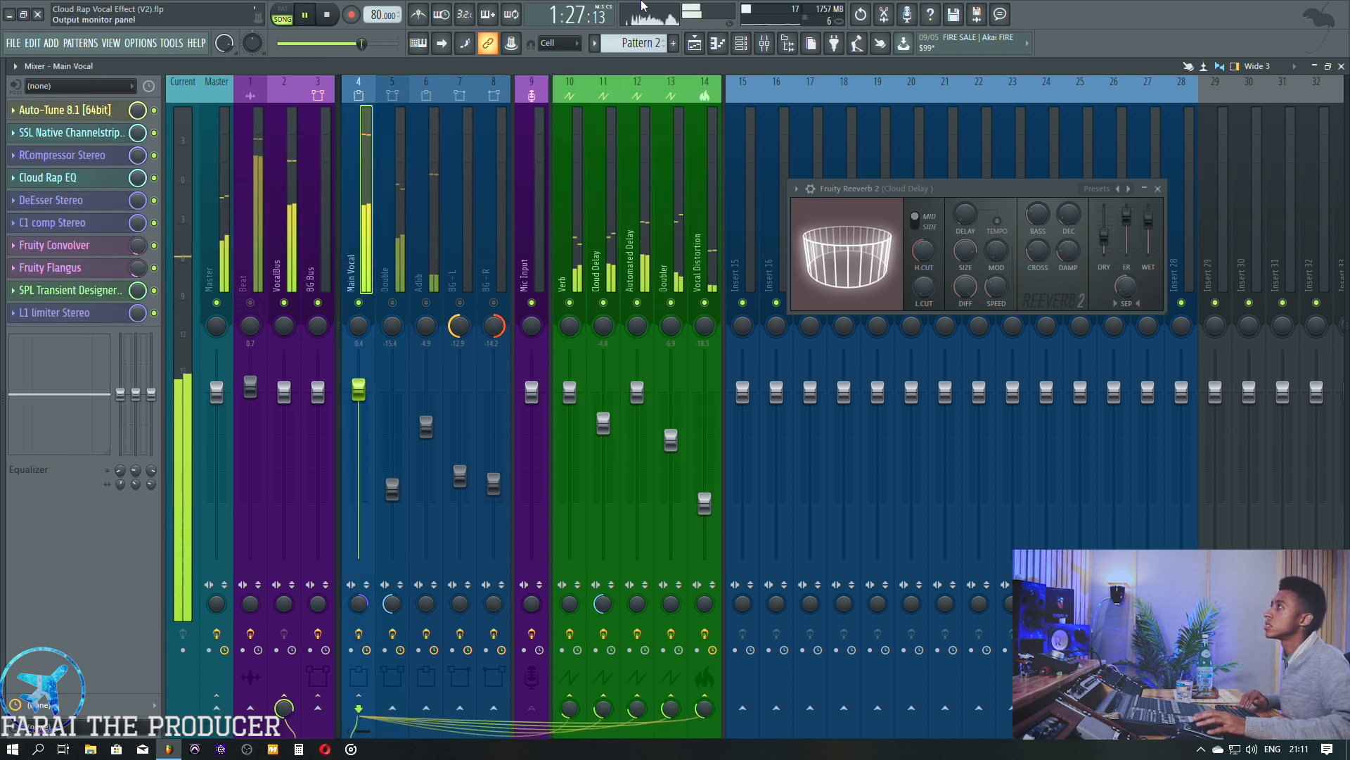
Mute all five send tracks from Verb to Vocal Distortion to hear the Main Vocal without sends.
left_click_drag(574, 301, 660, 310)
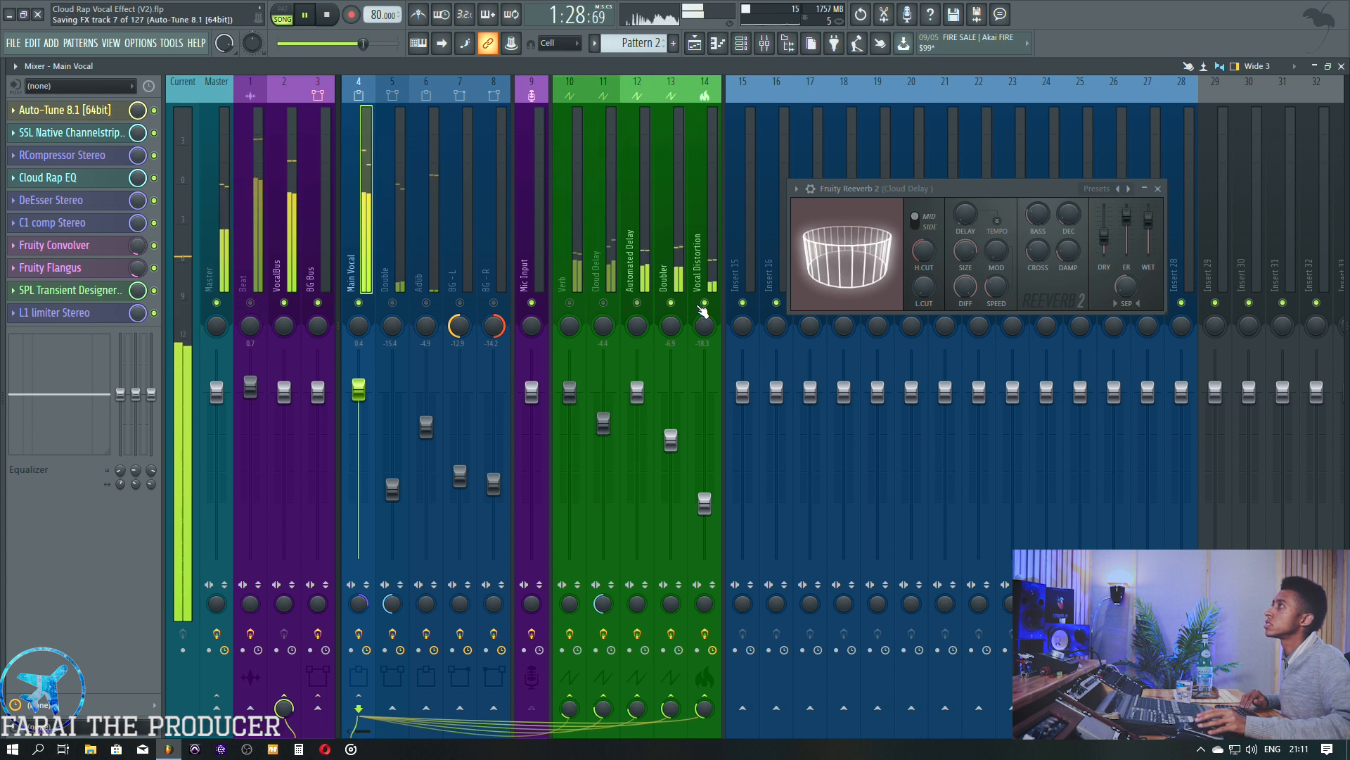
left_click(671, 303)
left_click(706, 303)
Unmute all send tracks, Double, Adlib, both BG tracks and the Beat, play the full mix, and stop playback.
left_click_drag(705, 303, 570, 303)
left_click_drag(393, 302, 494, 304)
left_click(251, 302)
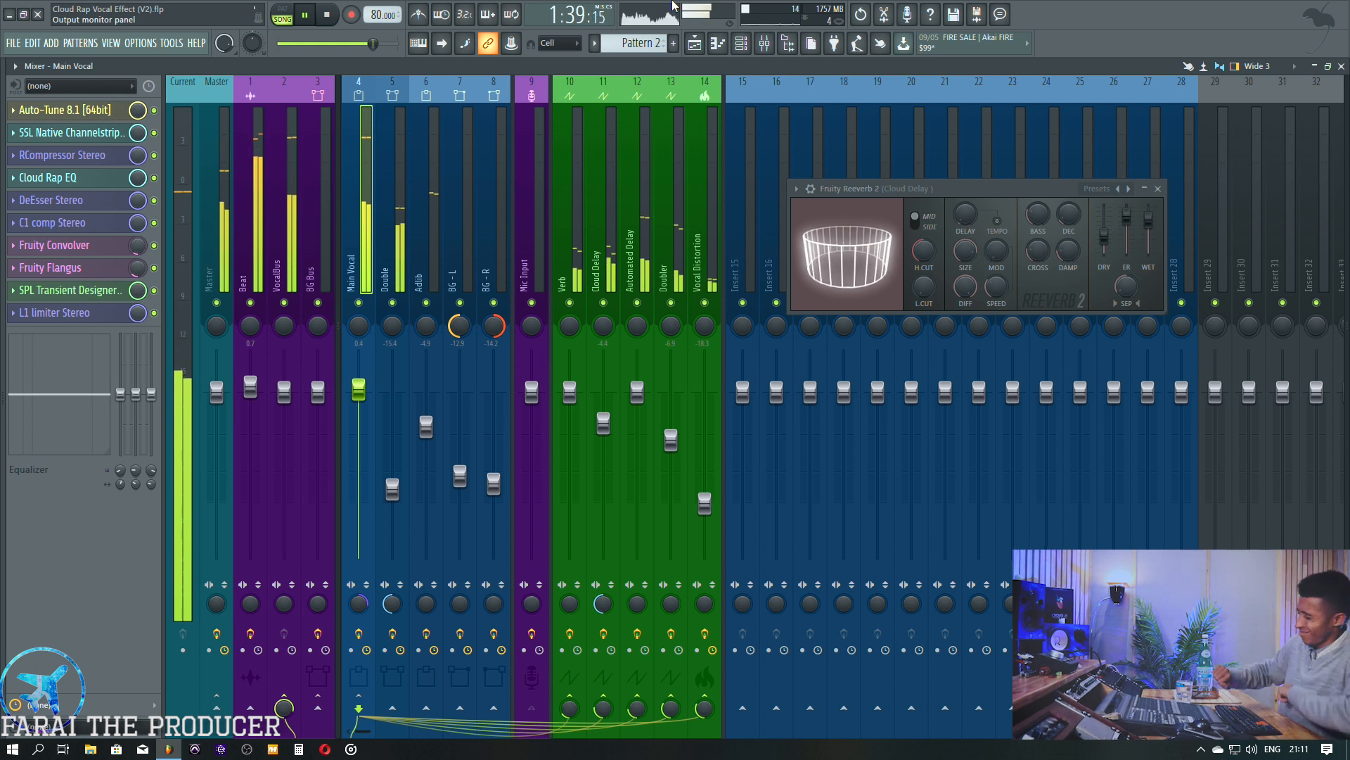
key("space")
Show the effect chains of the Verb, Cloud Delay and Automated Delay tracks one after another.
left_click(574, 230)
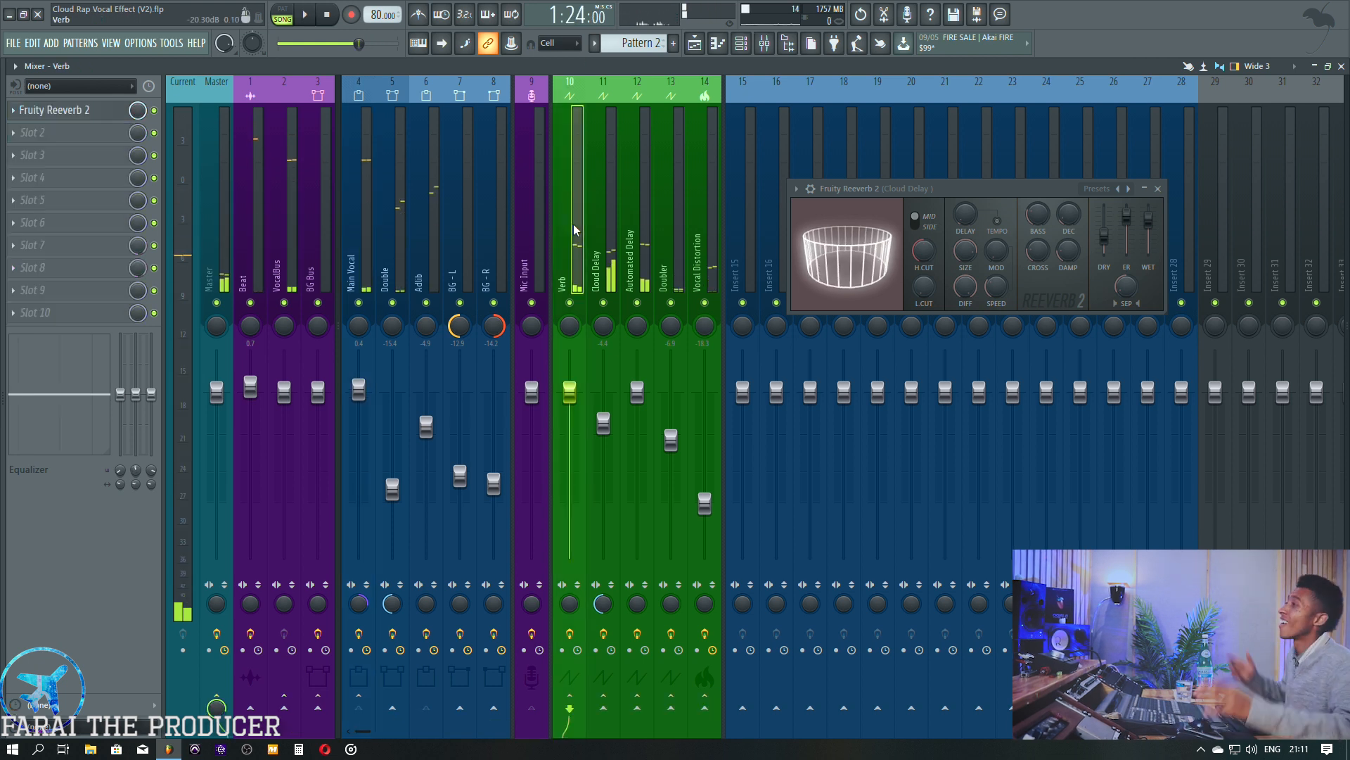
key("Right")
key("Right")
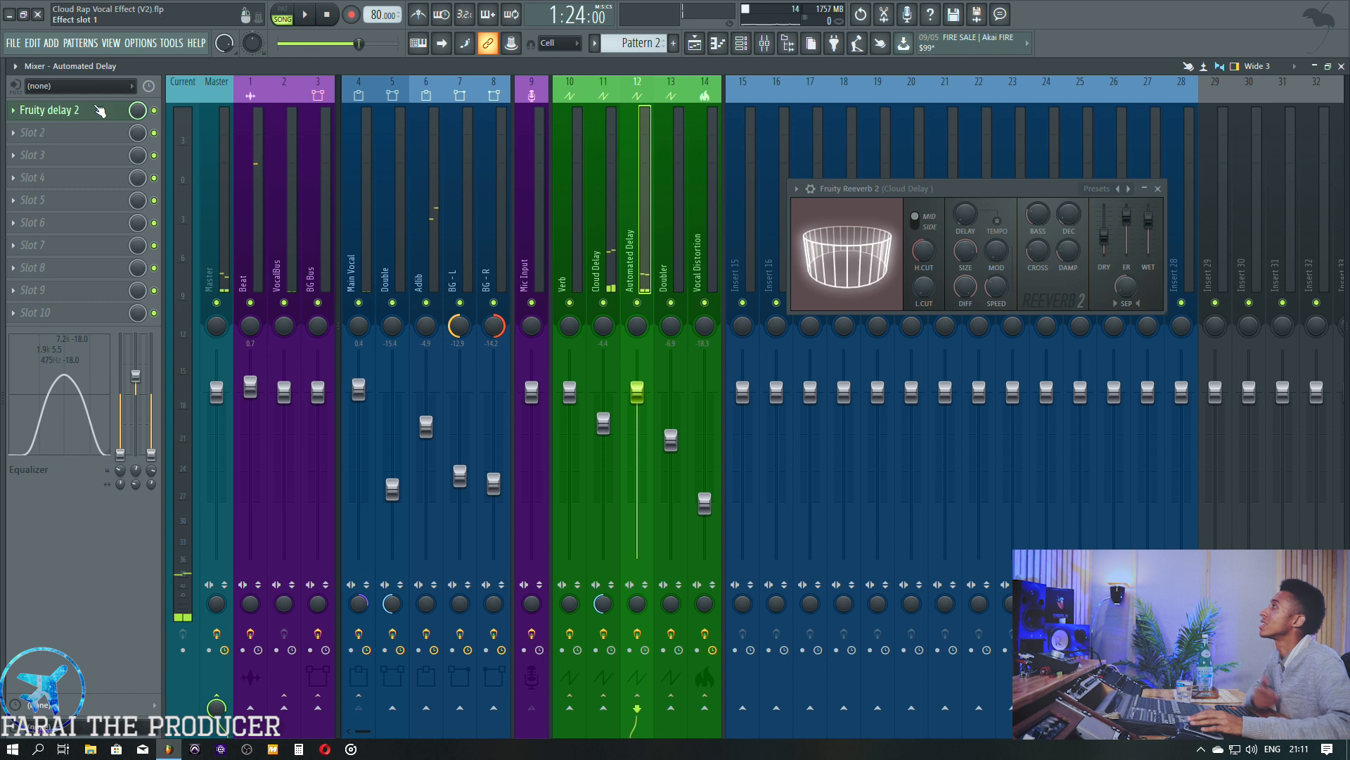
Inspect the S1 Imager Stereo, Fruity Flangus and Fruity parametric EQ 2 settings on the Doubler track and close the plugin windows.
left_click(662, 202)
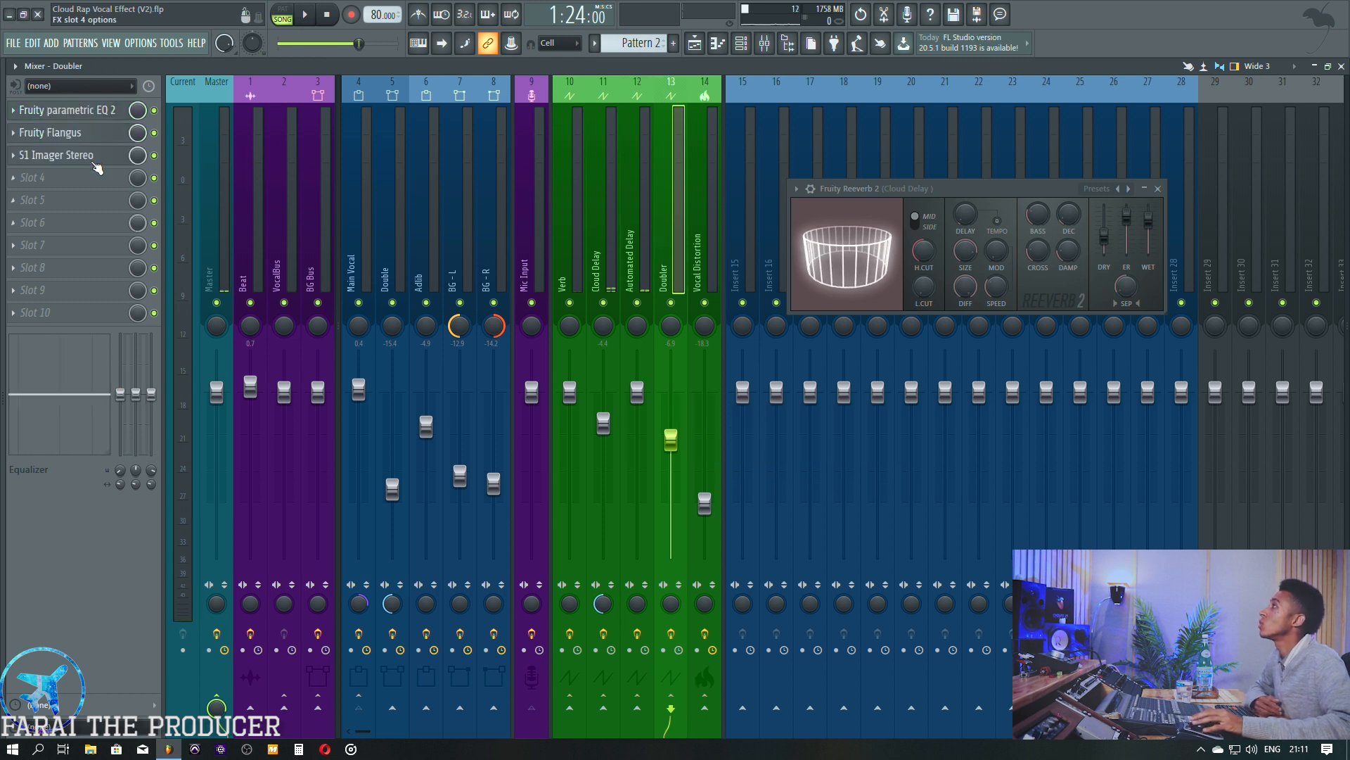
left_click(97, 157)
left_click_drag(102, 128, 211, 304)
left_click(84, 133)
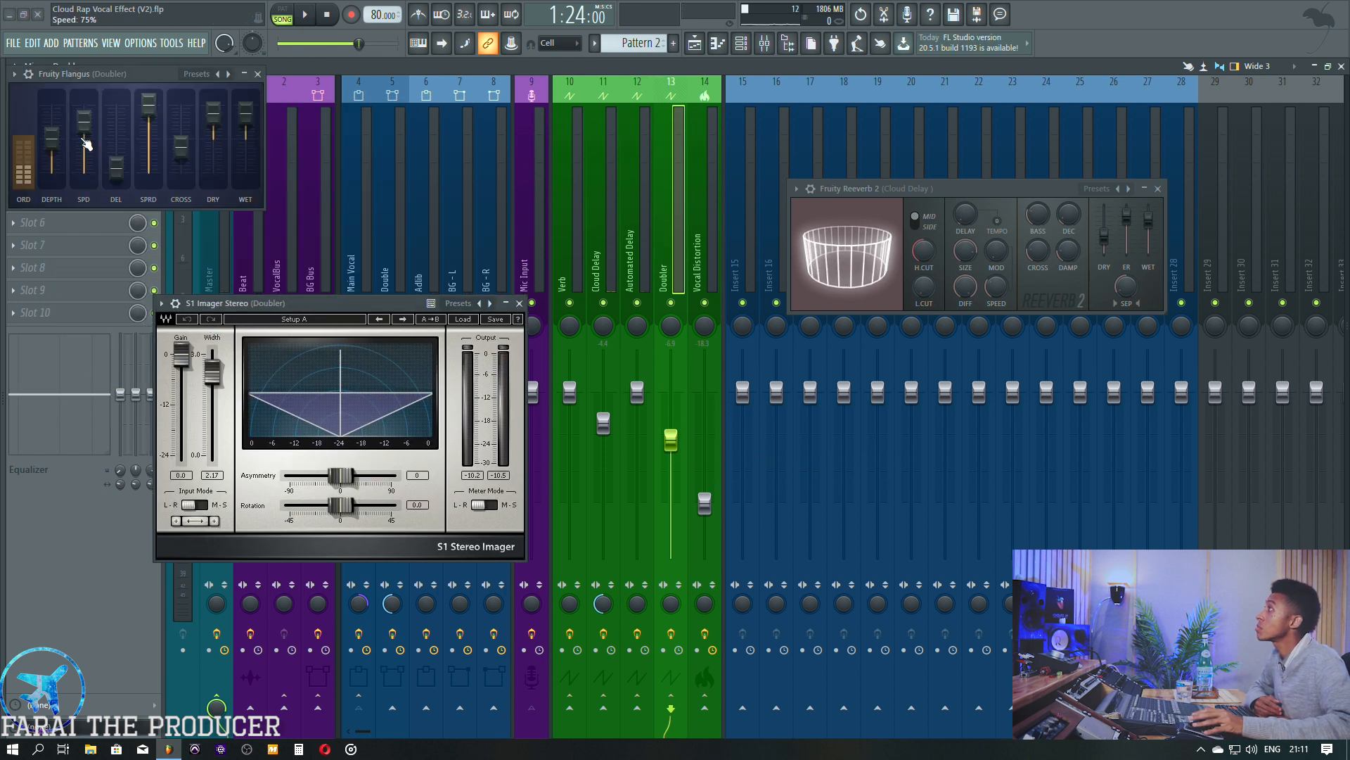
left_click_drag(103, 79, 717, 448)
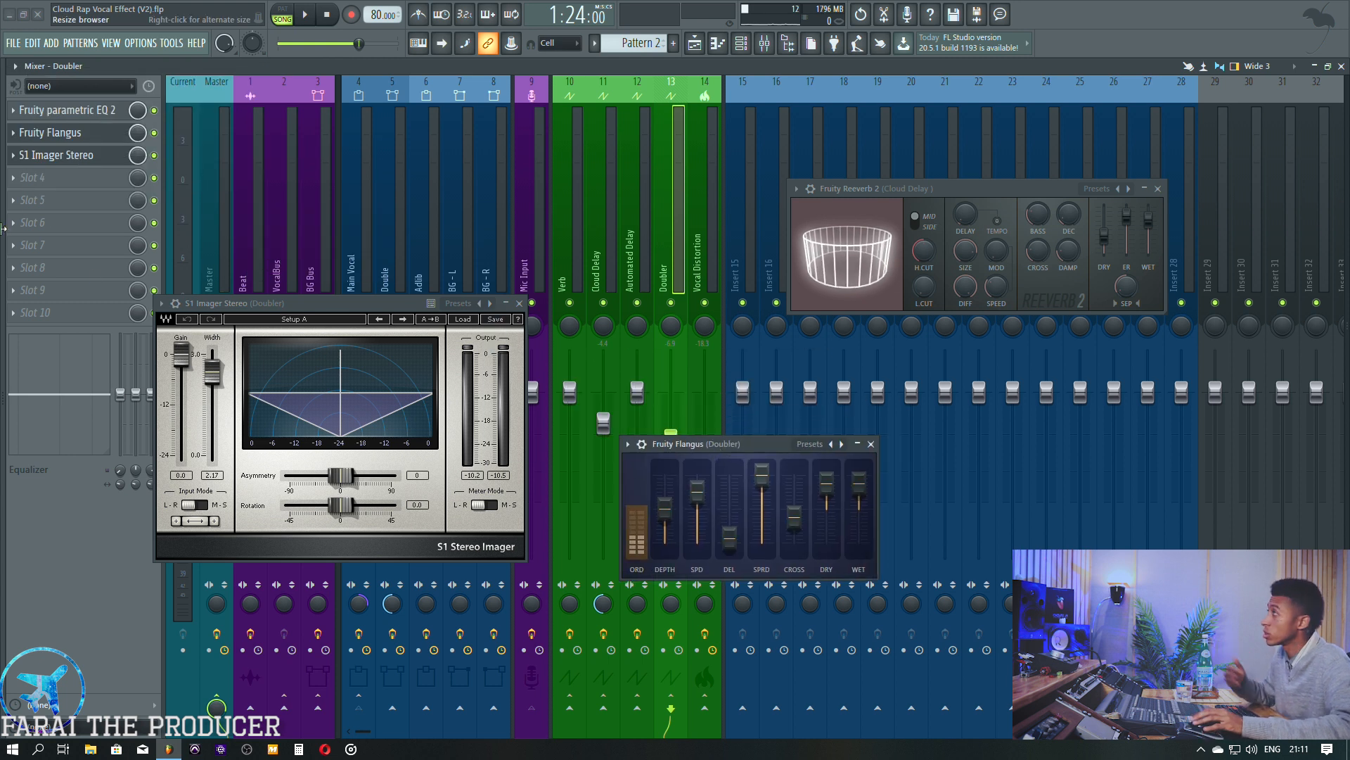
left_click(56, 117)
left_click(56, 117)
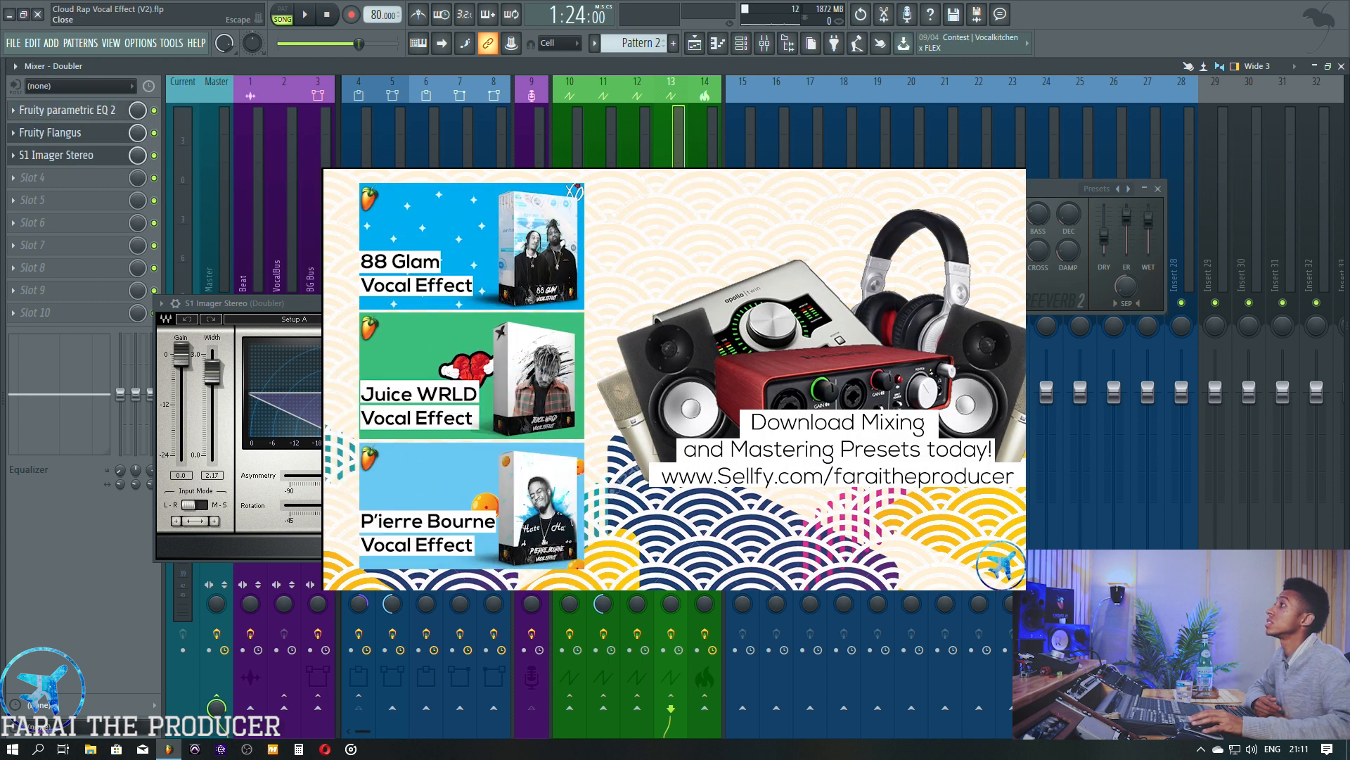
left_click(519, 304)
left_click(872, 449)
Show the Vocal Distortion and Beat effect chains, and view the SSL Native Channelstrip on the Beat track.
left_click(704, 422)
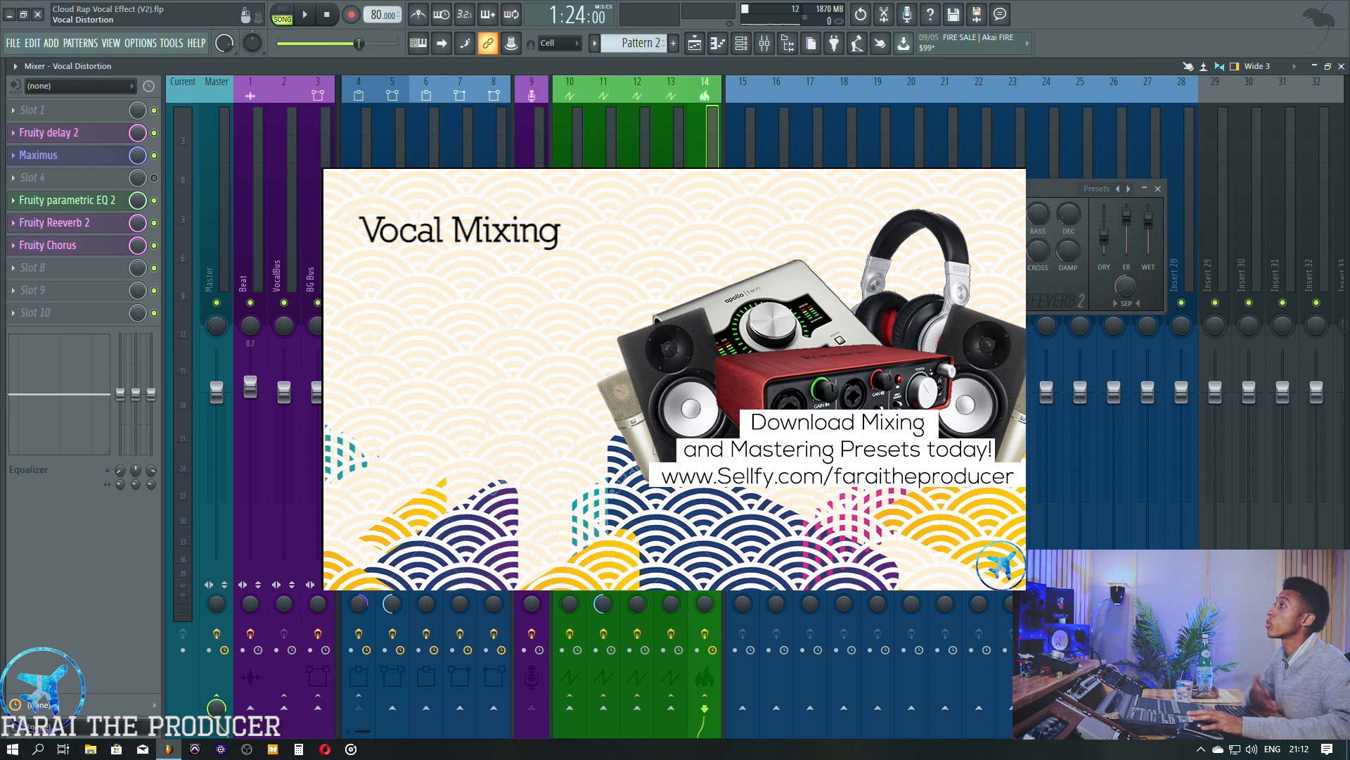
left_click(243, 230)
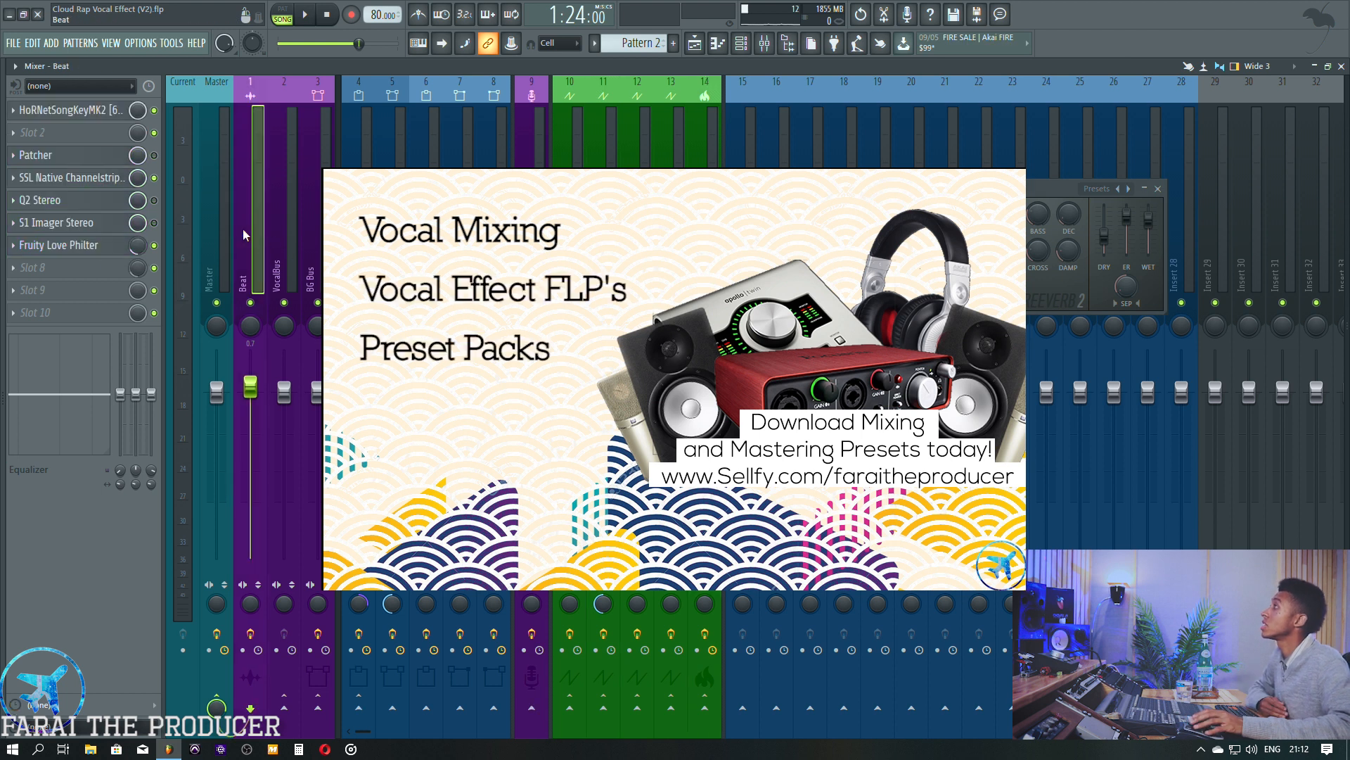
left_click(106, 181)
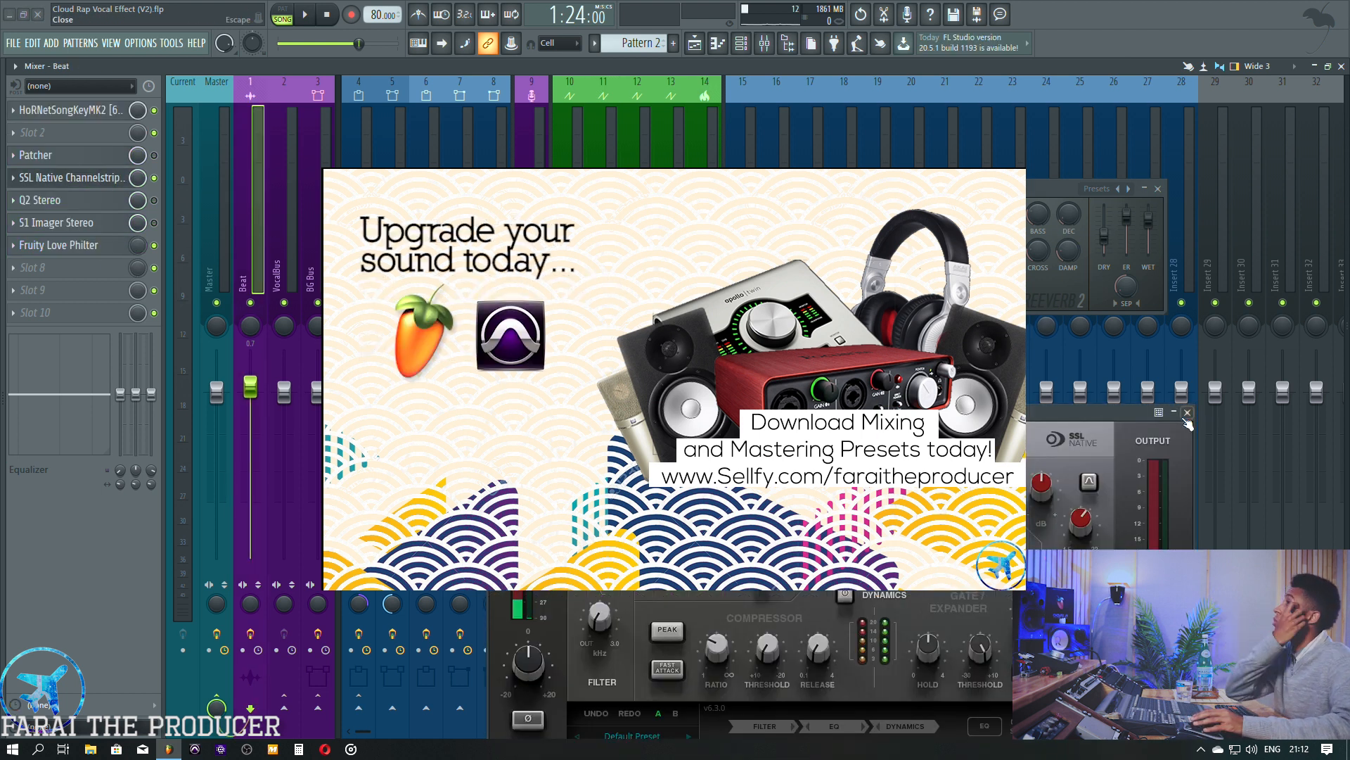
left_click(1187, 414)
Move the song position to bar 28 in the playlist, return to the mixer and close the Cloud Delay reverb window.
left_click(695, 44)
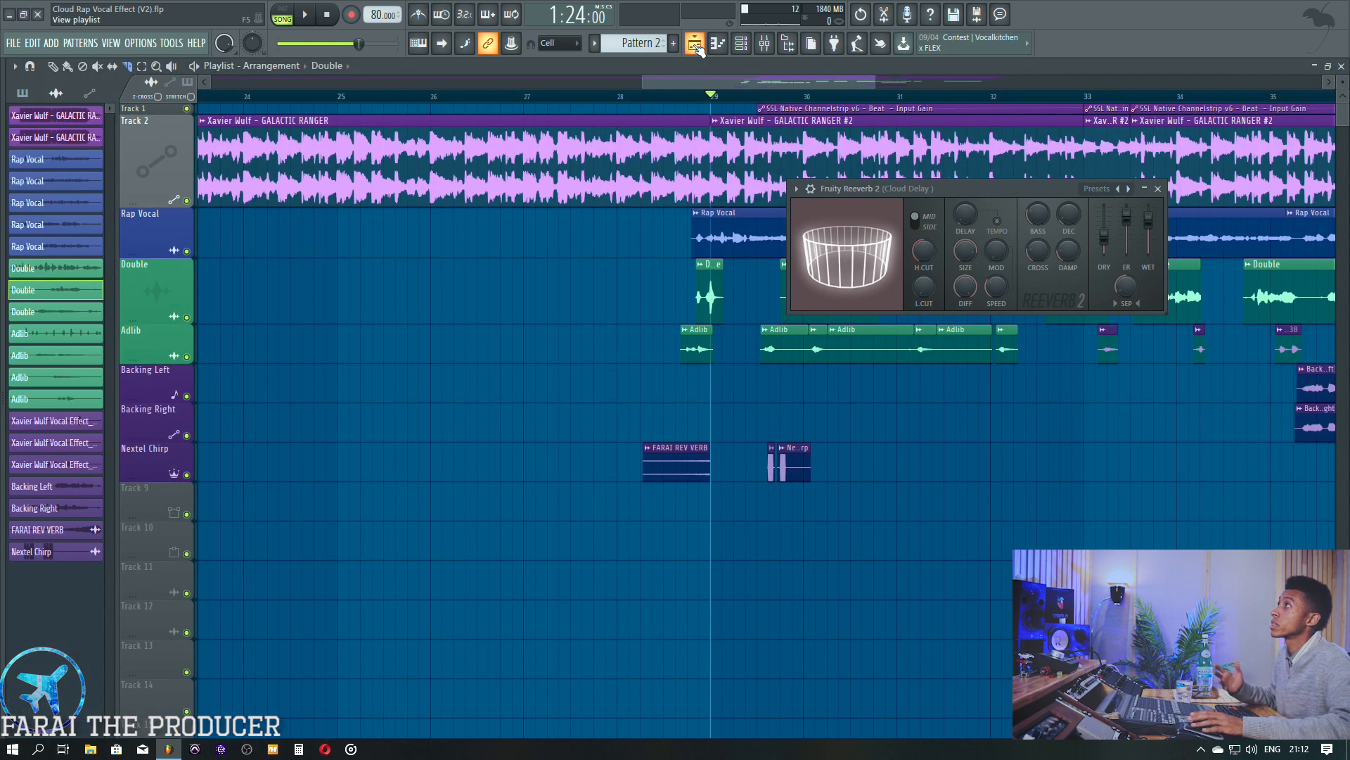
left_click(766, 44)
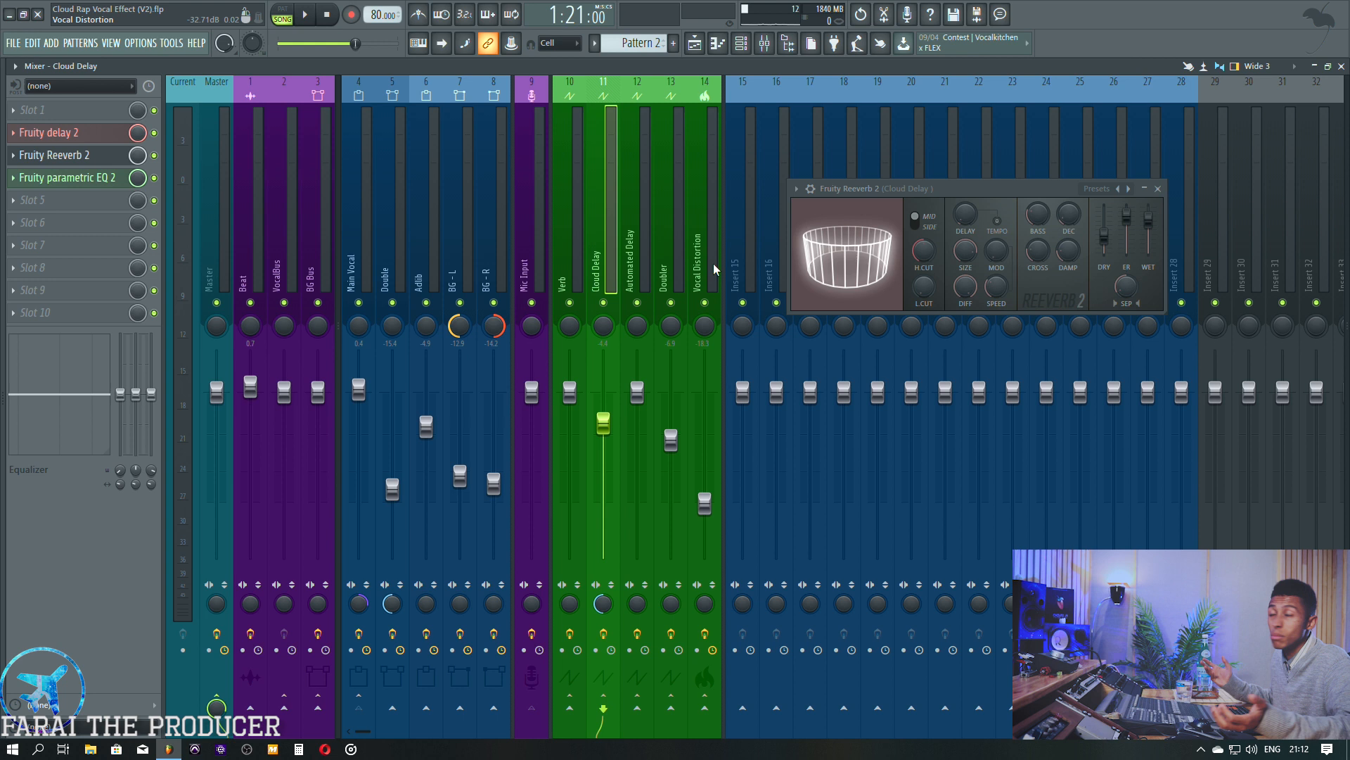
left_click(1158, 189)
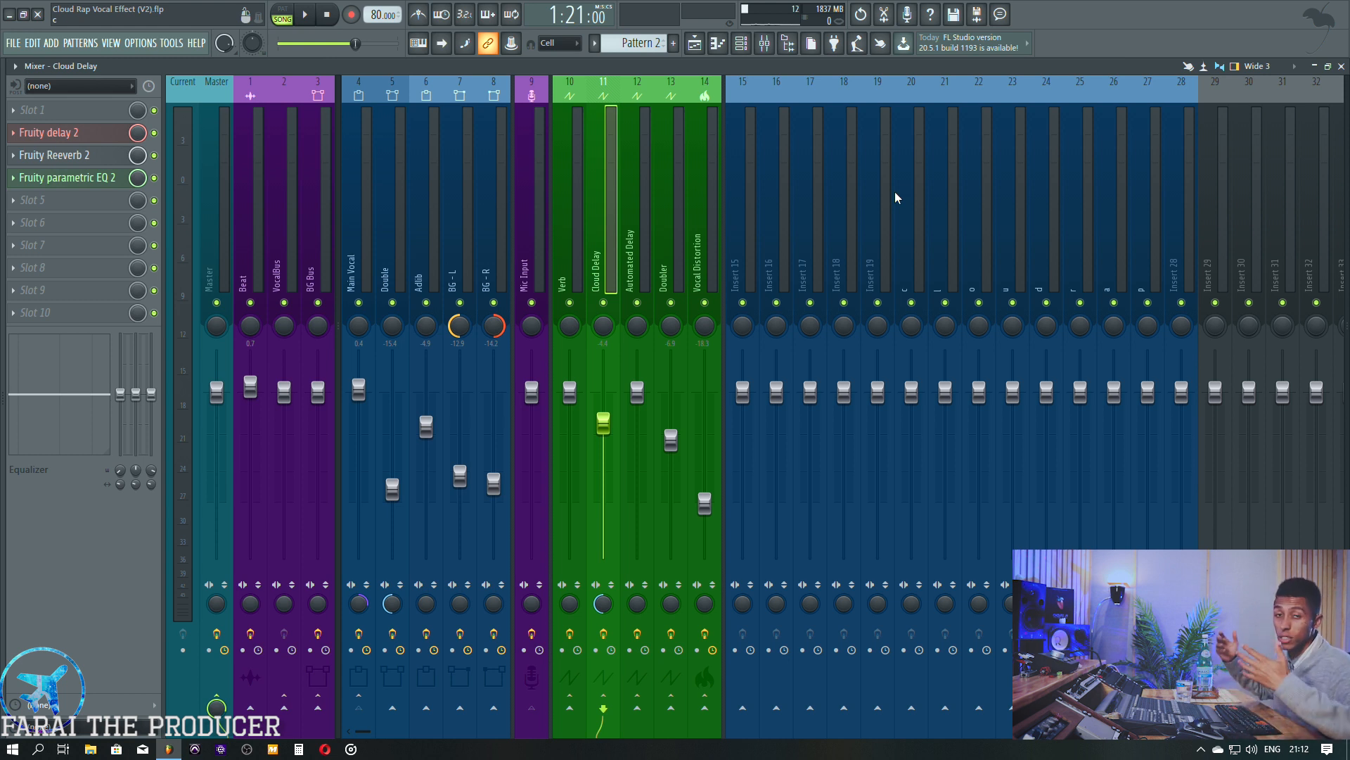
Route the Mic Input track in turn to Double, Adlib, BG - L and BG - R, finishing with Main Vocal.
left_click(522, 237)
left_click(390, 709, "ctrl")
left_click(429, 711, "ctrl")
left_click(461, 711, "ctrl")
left_click(494, 711, "ctrl")
left_click(360, 711, "ctrl")
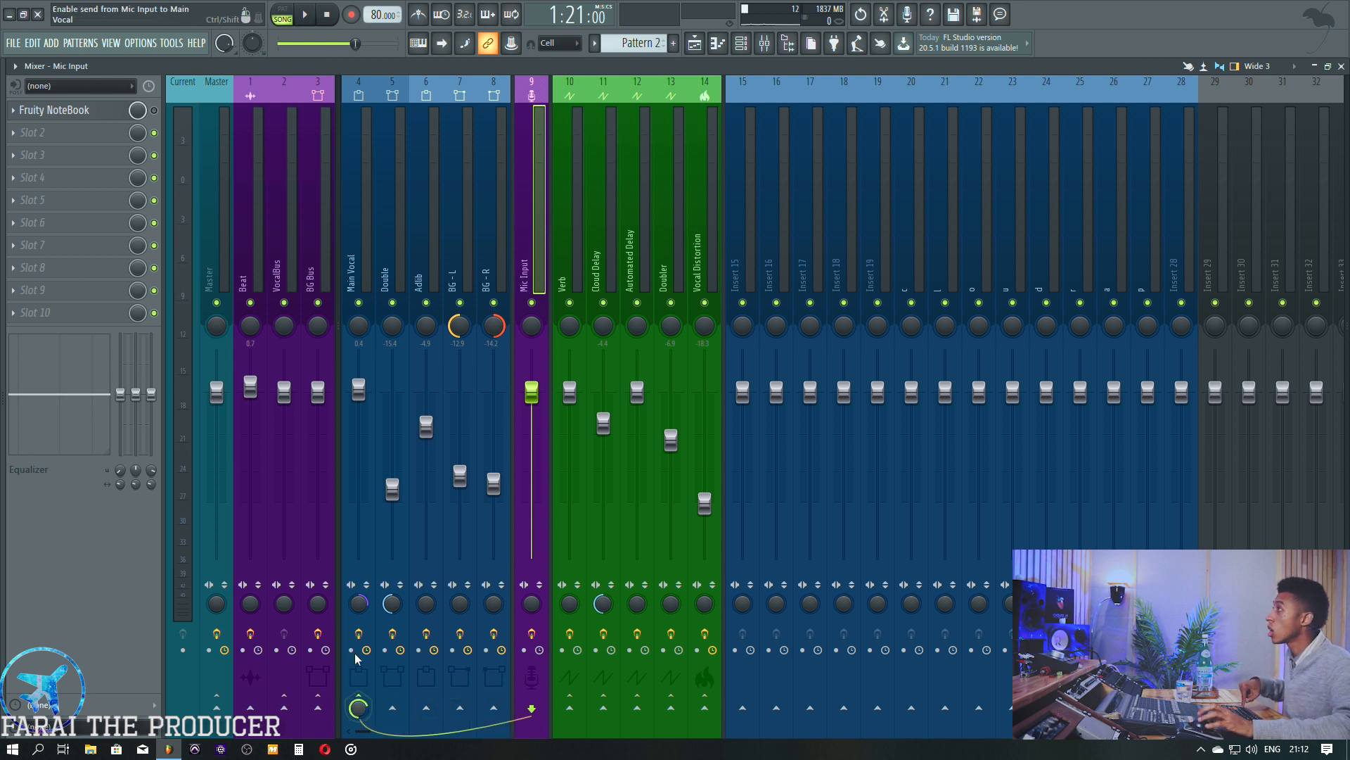
Look at the Beat and Double mixer tracks and go back to the playlist arrangement.
left_click(256, 226)
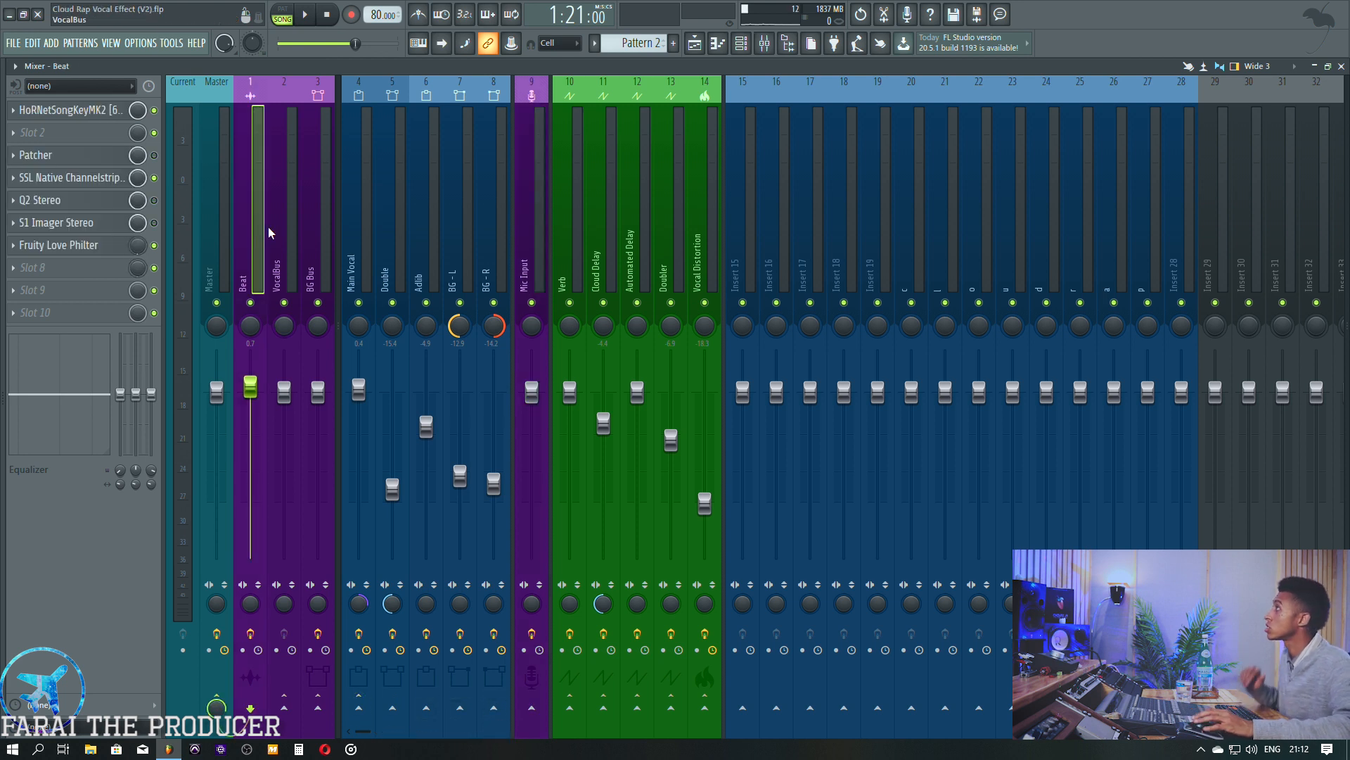
left_click(383, 221)
left_click(694, 44)
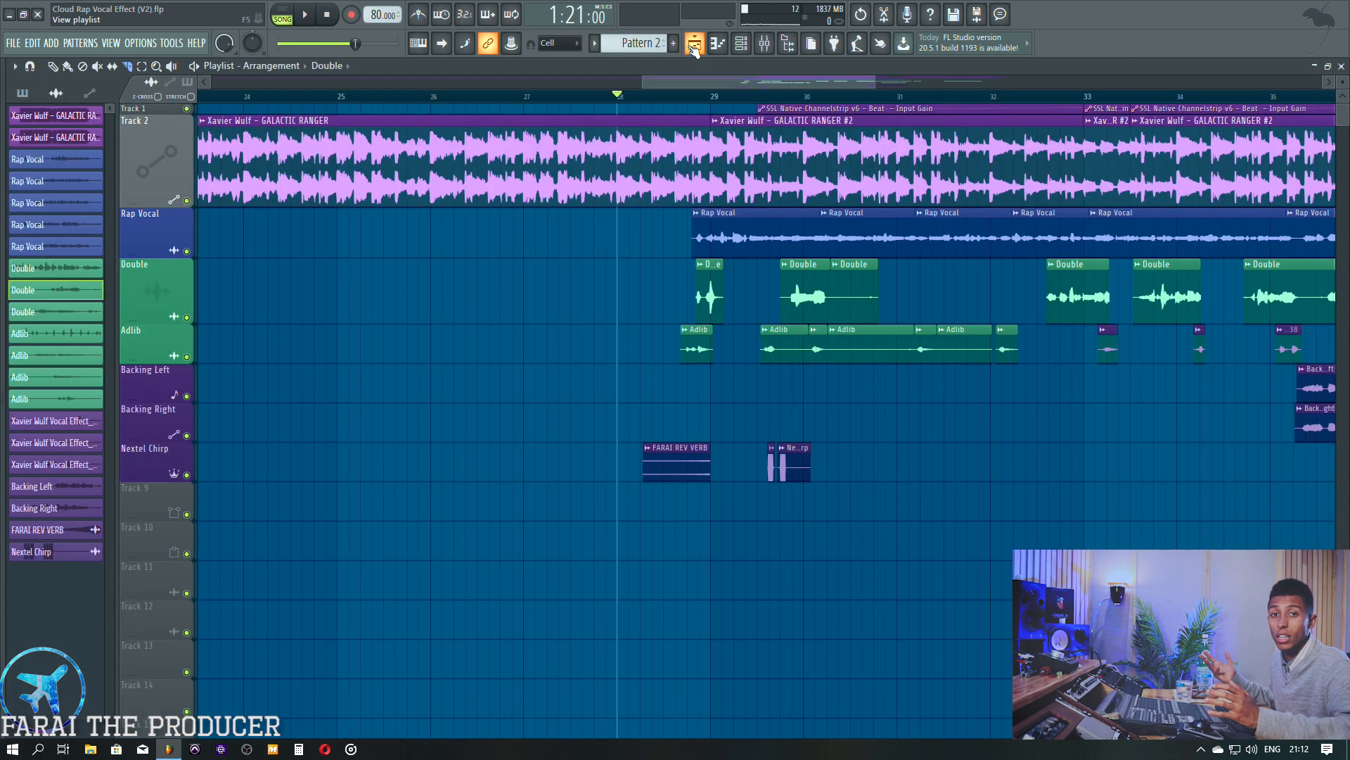